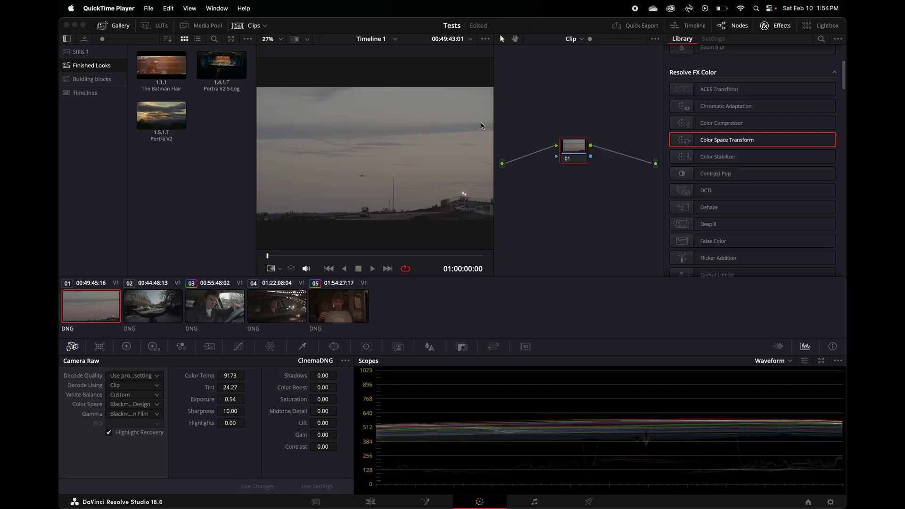
Review clips 01 through 05 in the clip strip, ending back on clip 01
click(574, 151)
mouse_move(574, 152)
mouse_down()
mouse_move(605, 155)
mouse_move(547, 139)
mouse_move(607, 149)
mouse_move(518, 162)
mouse_move(573, 155)
mouse_up()
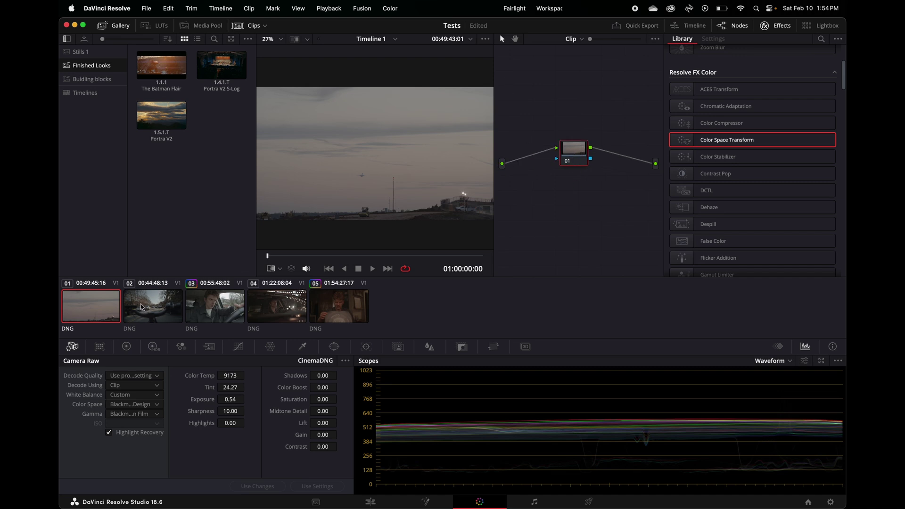
click(170, 308)
click(210, 307)
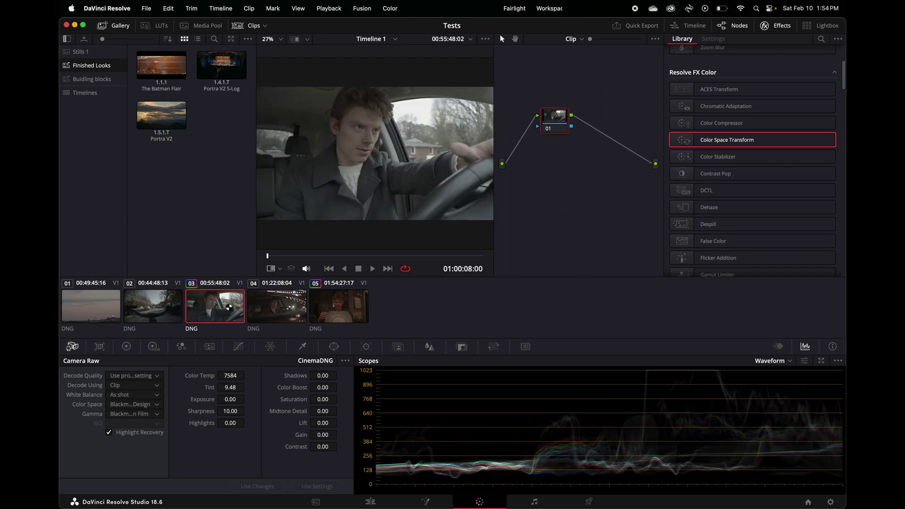
click(269, 306)
click(325, 309)
click(282, 309)
click(197, 309)
click(161, 308)
click(108, 302)
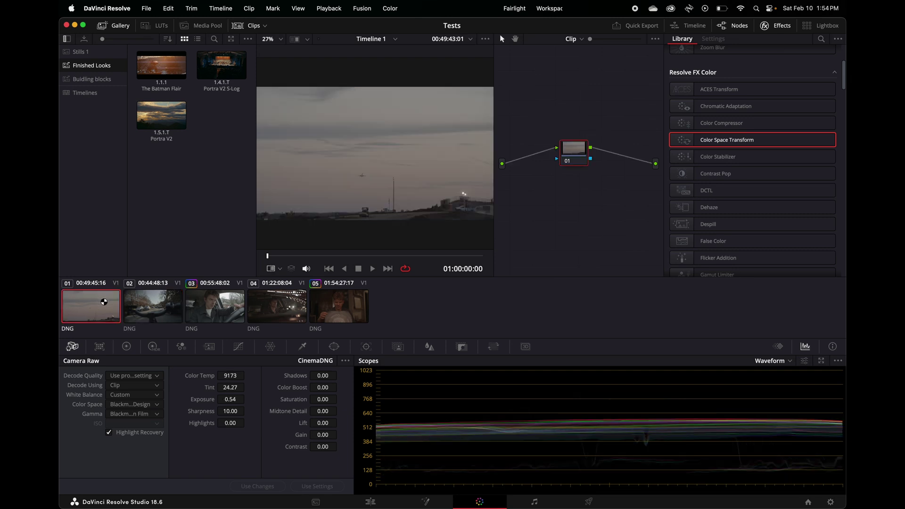
click(162, 308)
click(108, 308)
click(148, 314)
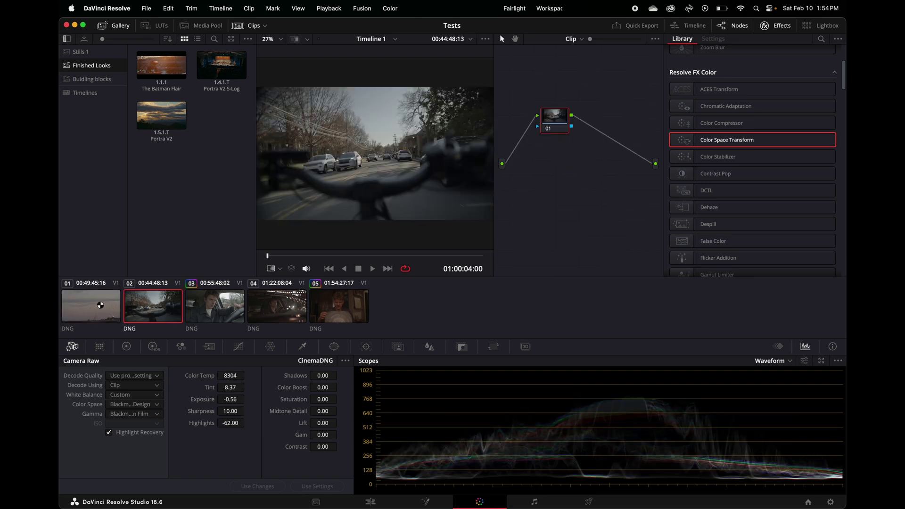
click(101, 305)
click(165, 309)
click(96, 315)
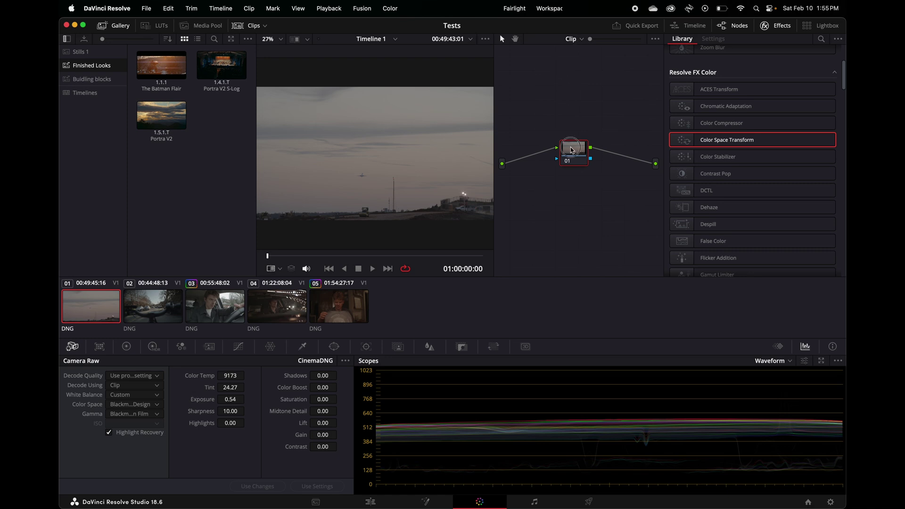
Switch the node editor from the clip graph to the Timeline-level node graph
drag(572, 150, 577, 142)
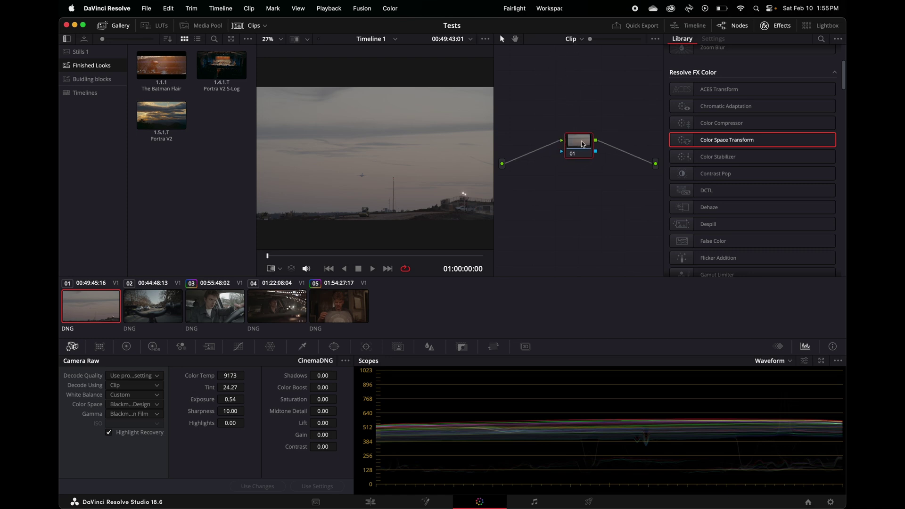
click(573, 39)
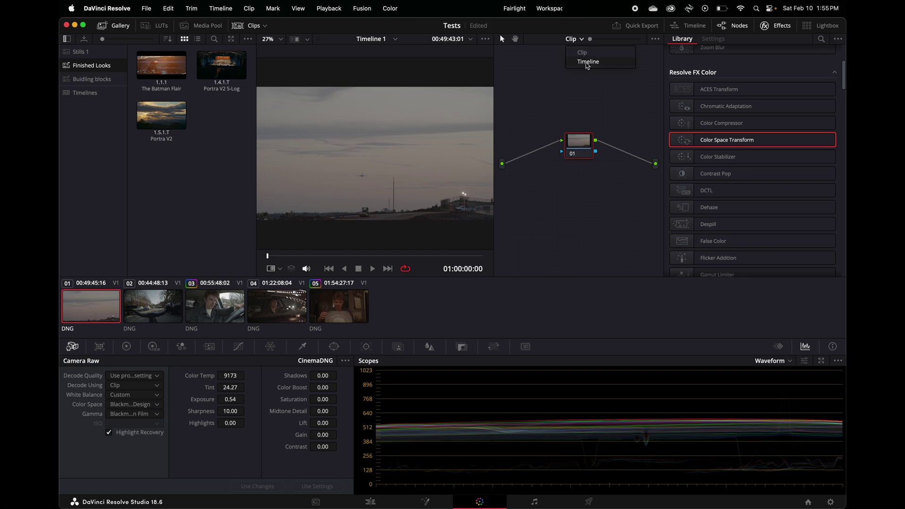
click(588, 62)
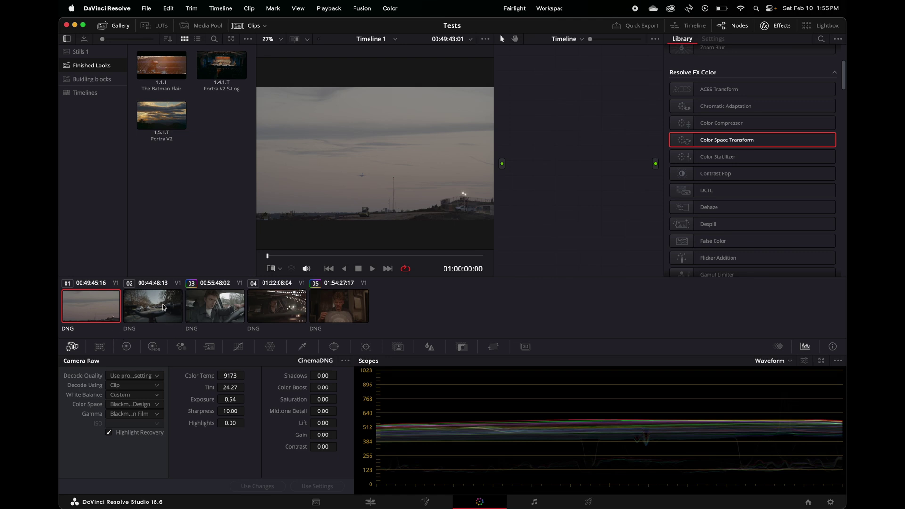
click(565, 39)
click(572, 52)
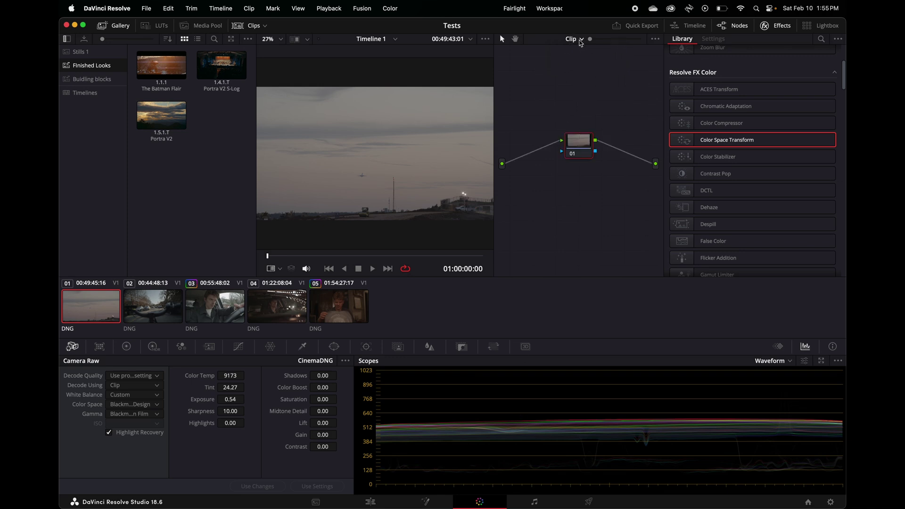
click(581, 42)
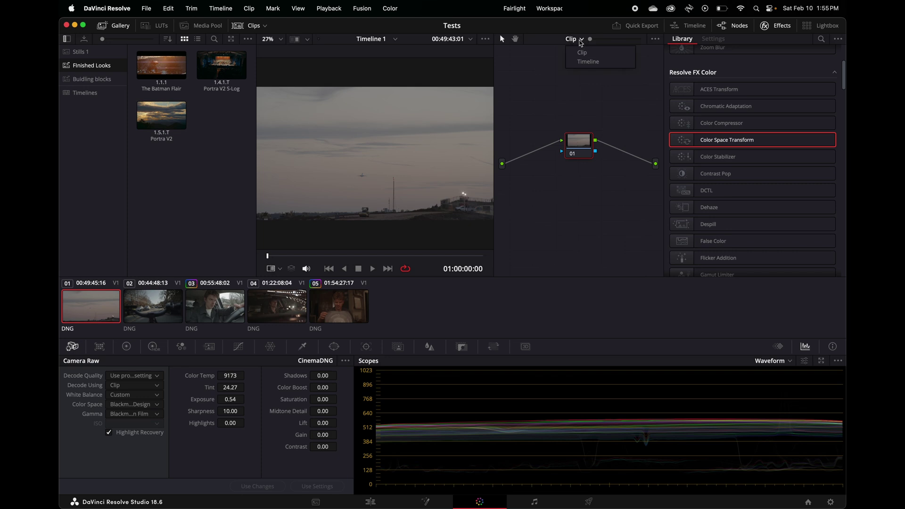
click(589, 62)
Add a corrector node 01 and wire it between the graph's input and output
right_click(573, 158)
mouse_move(672, 173)
click(705, 170)
drag(502, 164, 656, 164)
click(570, 158)
drag(570, 158, 584, 165)
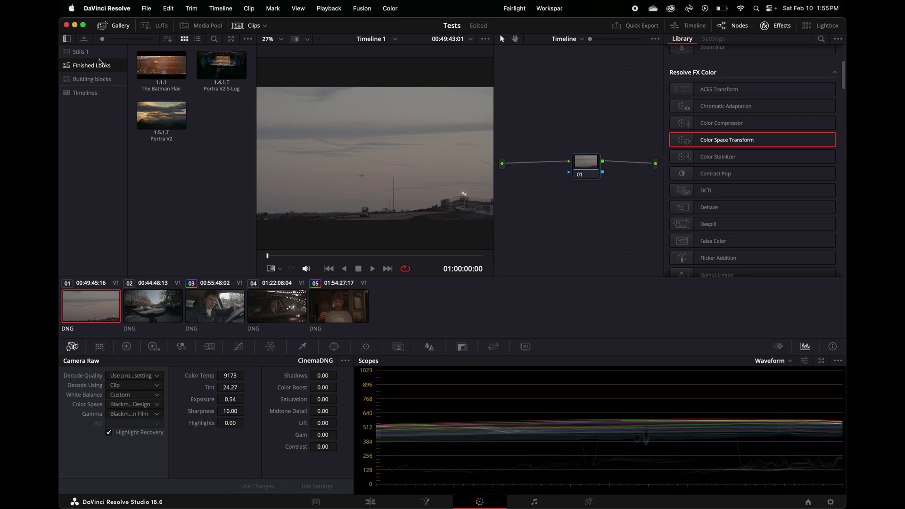
Apply the Portra V2 still to the timeline graph, then inspect and reposition the Halation and Film Grain nodes
drag(162, 115, 566, 167)
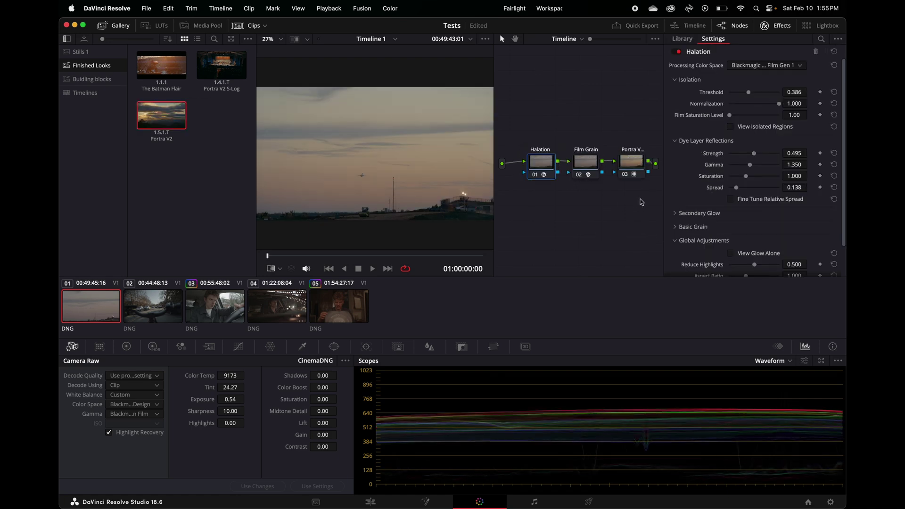
drag(646, 207, 540, 163)
click(539, 166)
click(585, 171)
click(535, 168)
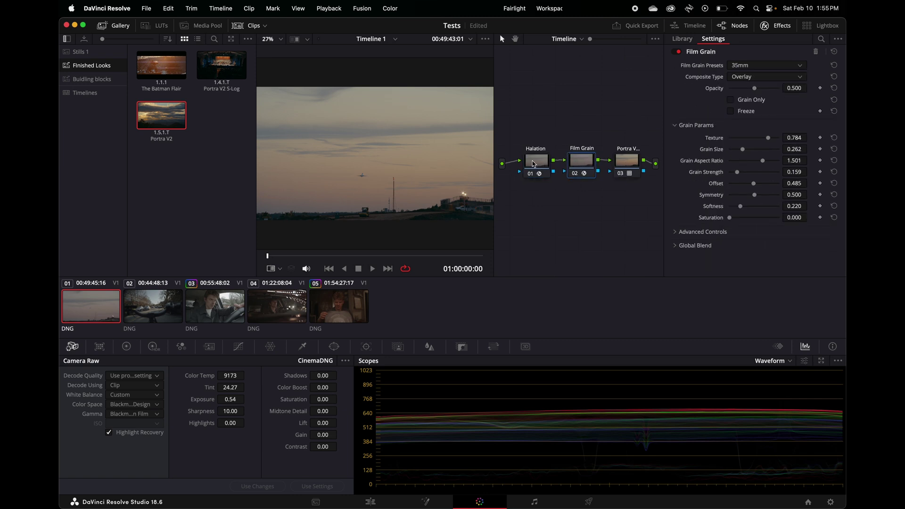
click(584, 161)
drag(582, 161, 580, 130)
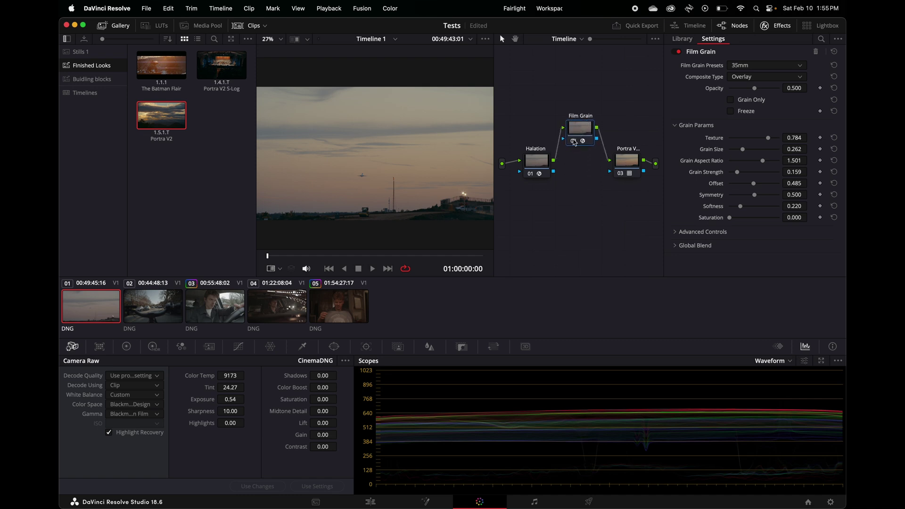
drag(544, 160, 533, 152)
Toggle Film Grain off and on to compare, then realign the Film Grain and Portra nodes
scroll(423, 161, up, 5)
scroll(423, 160, down, 3)
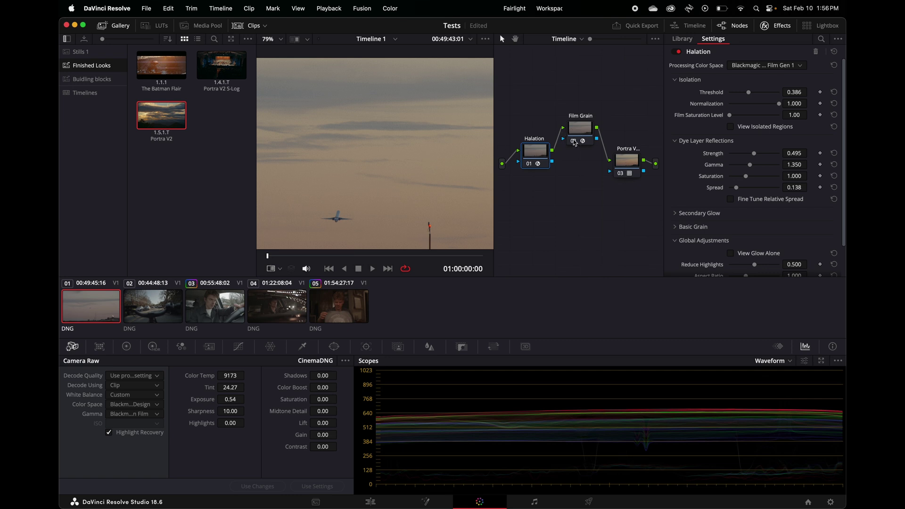
click(574, 140)
click(574, 140)
drag(580, 128, 580, 137)
key(shift+z)
drag(634, 167, 635, 150)
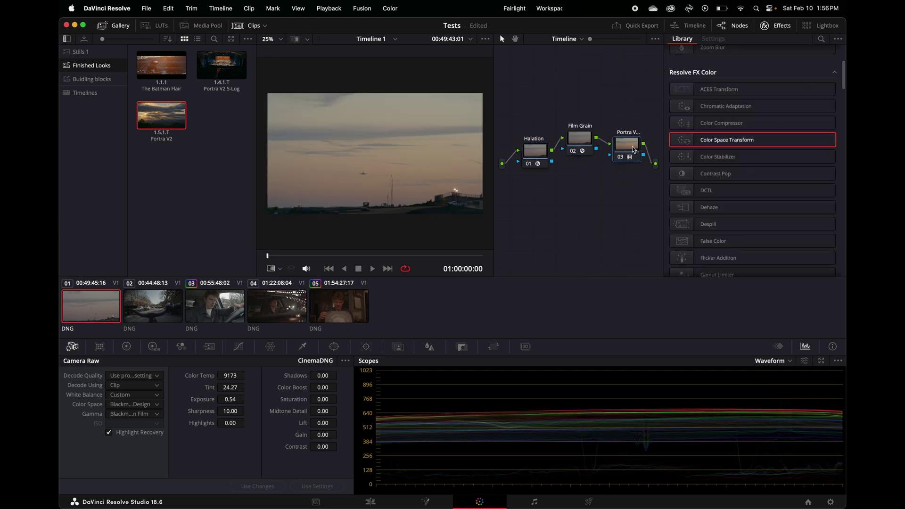
Assign the Custom Portra V2 LUT to the Portra node
right_click(628, 149)
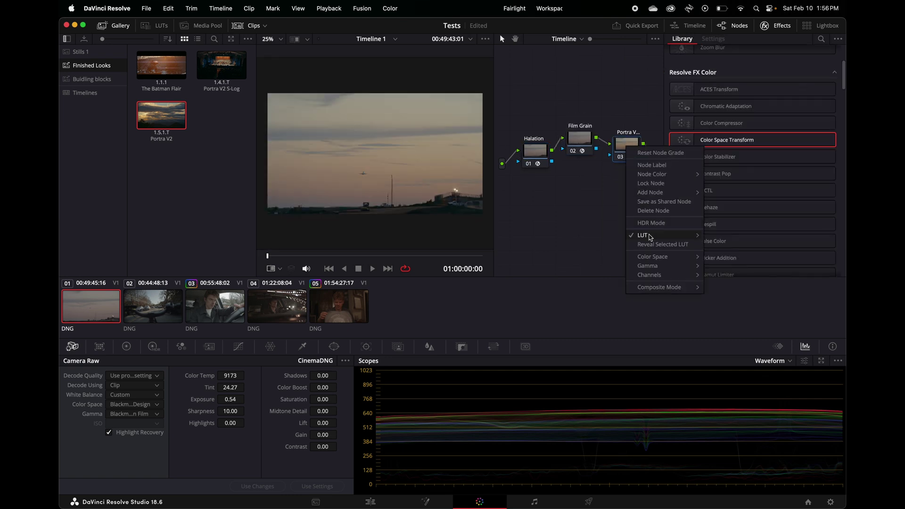
mouse_move(651, 237)
mouse_move(728, 335)
click(595, 195)
Lower the Camera Raw Color Temp on clip 03
drag(627, 142, 619, 147)
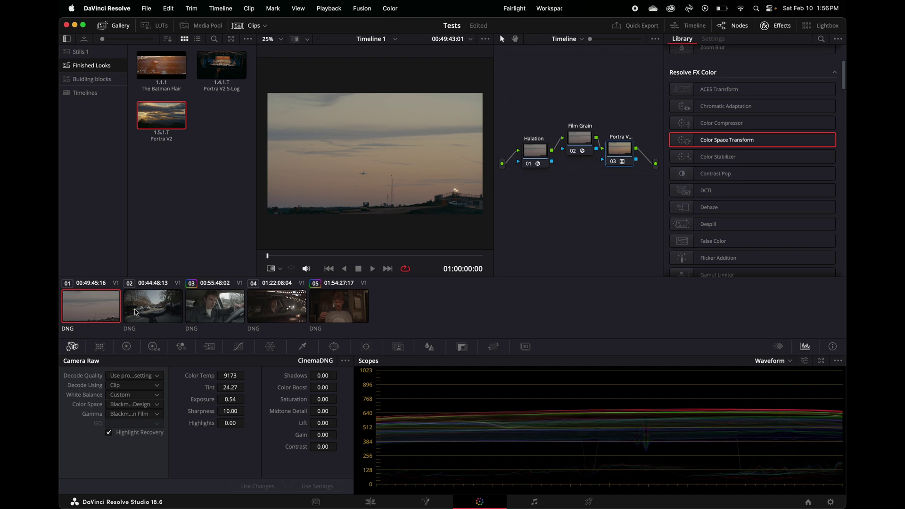
click(136, 313)
click(190, 313)
mouse_move(233, 377)
mouse_down()
mouse_move(211, 376)
mouse_move(232, 376)
mouse_up()
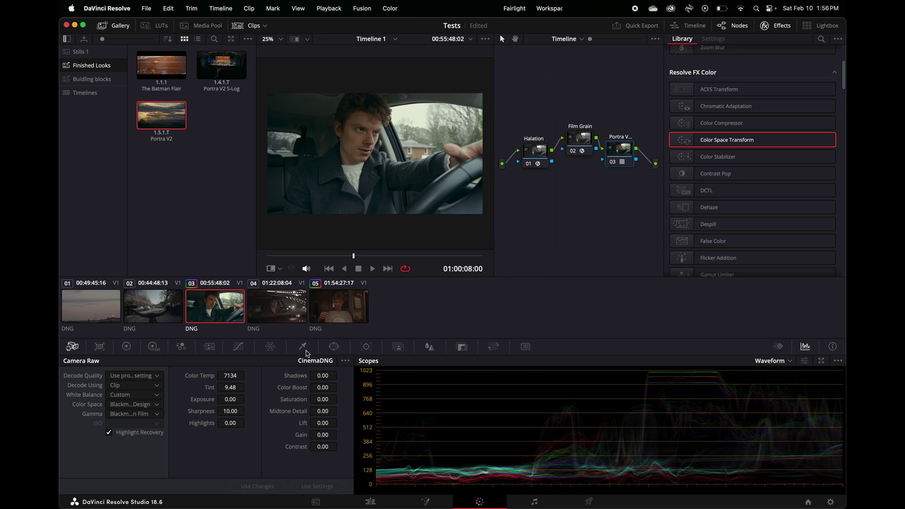
Raise clip 04's Temp to 360 in the Primaries color wheels, then select clip 02
click(274, 319)
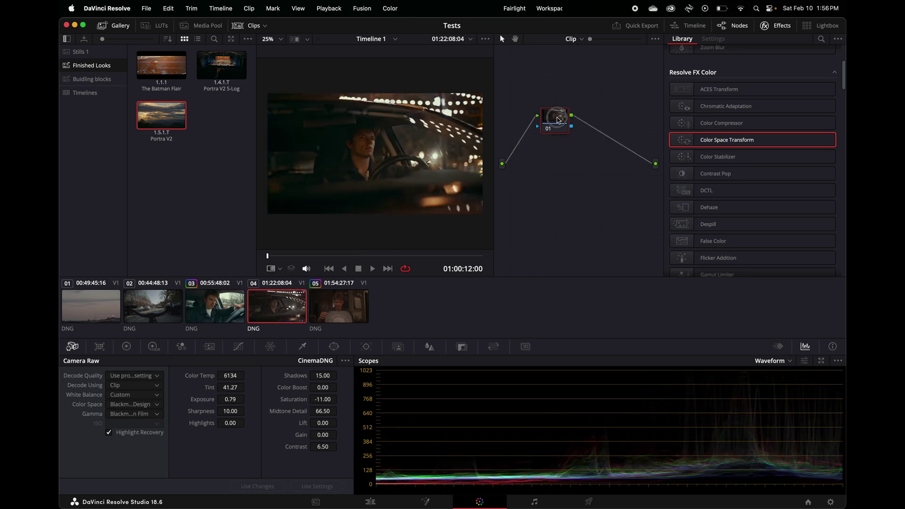
drag(555, 115, 556, 112)
click(571, 39)
click(575, 60)
click(572, 38)
click(574, 55)
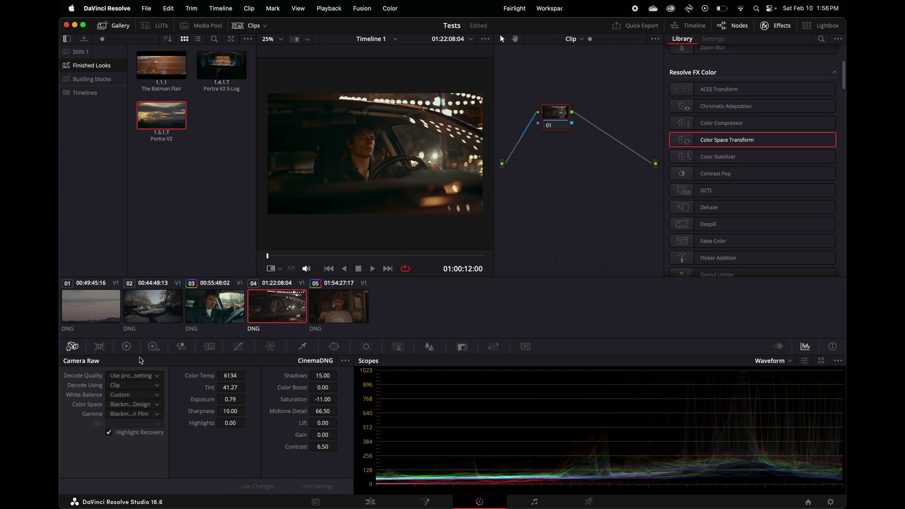
click(127, 347)
drag(134, 374, 119, 375)
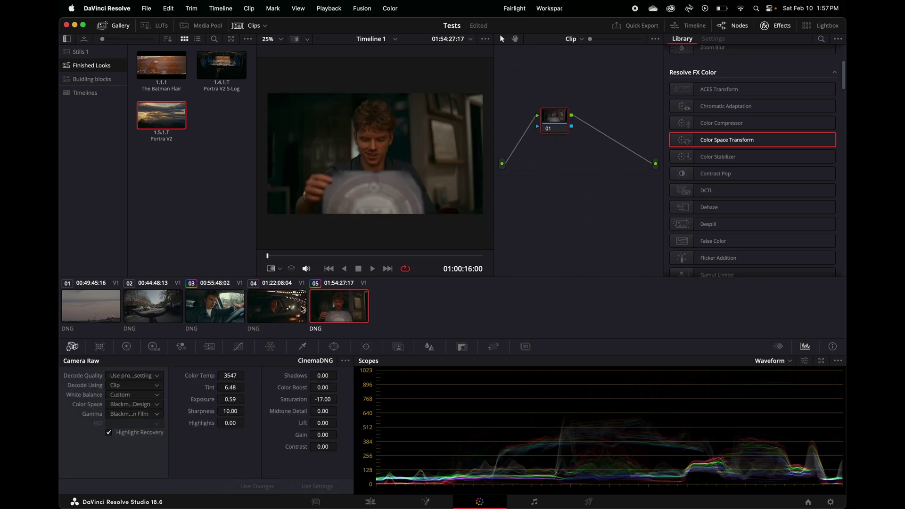
click(173, 315)
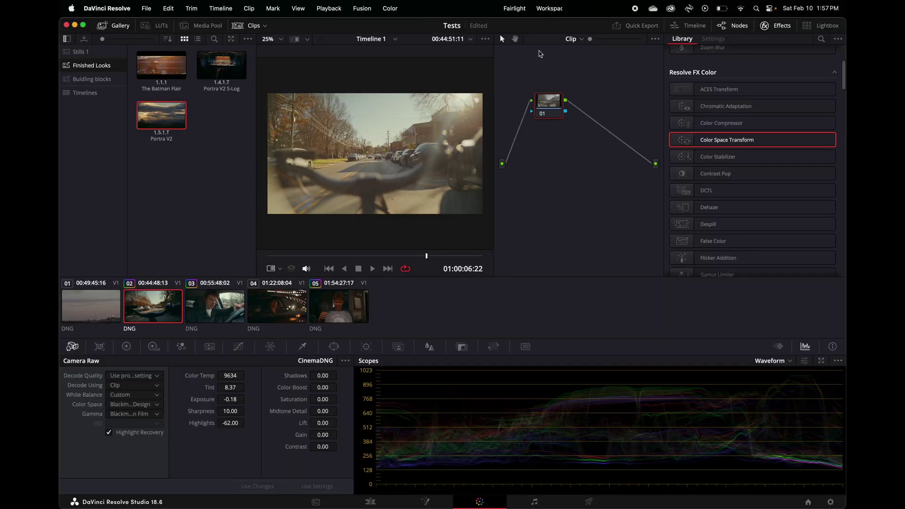
Remove all timeline-level nodes and jump to the start of the clip
click(576, 38)
click(587, 65)
right_click(571, 184)
click(588, 188)
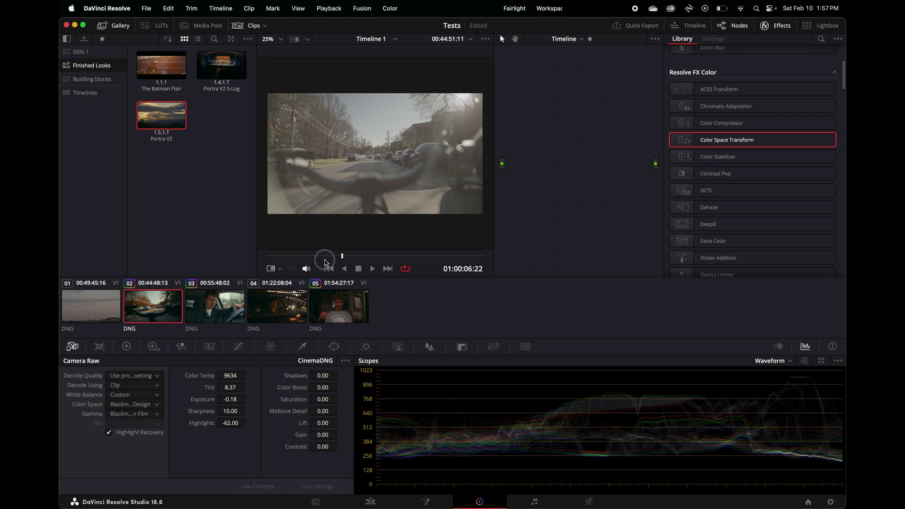
key(Up)
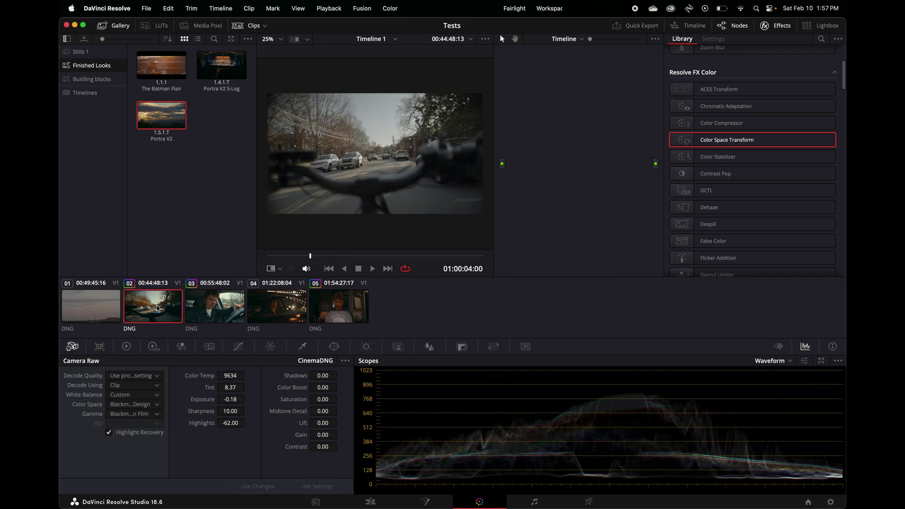
Back in the clip graph, apply the Portra still from Building blocks to clip 02
click(568, 38)
click(573, 60)
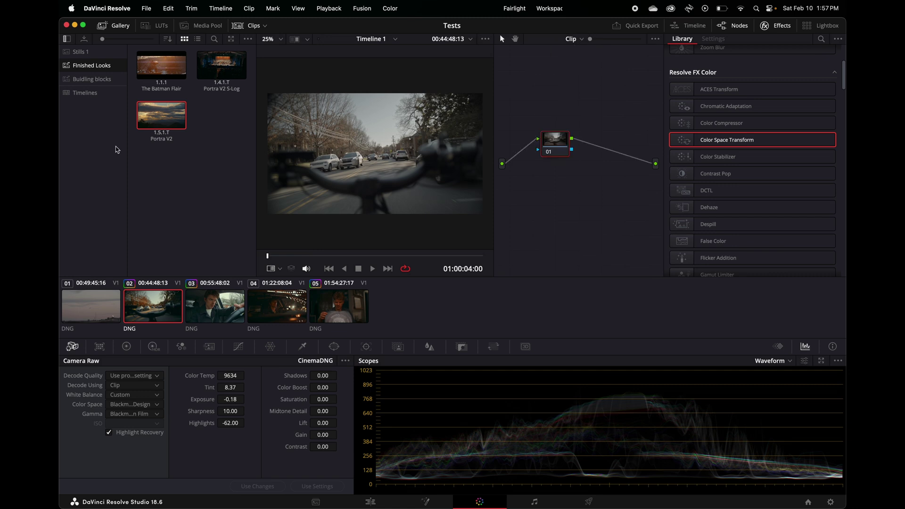
click(98, 77)
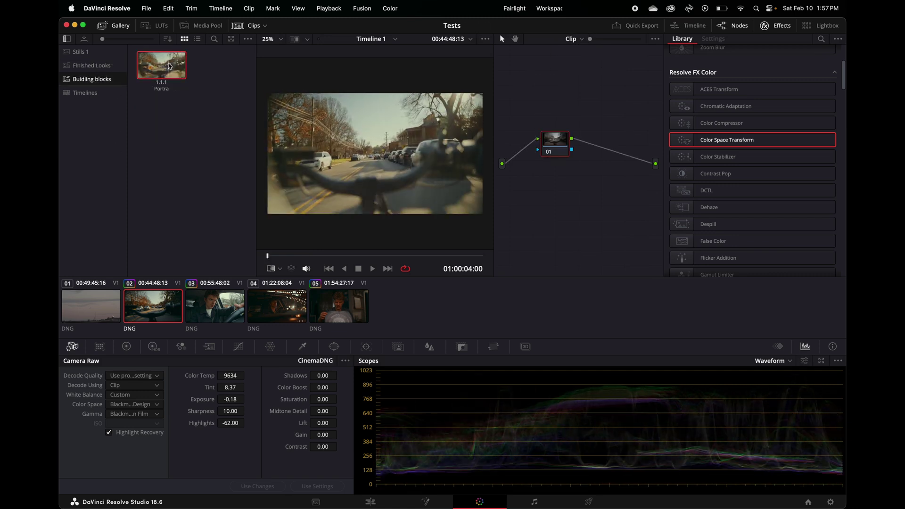
middle_click(167, 70)
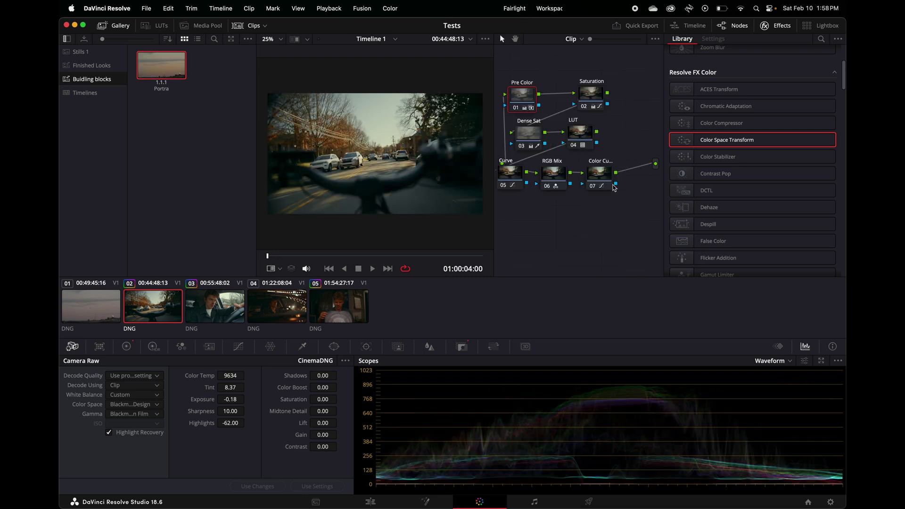
Step through the seven clip nodes and nudge the Pre Color node slightly up
drag(658, 247, 500, 40)
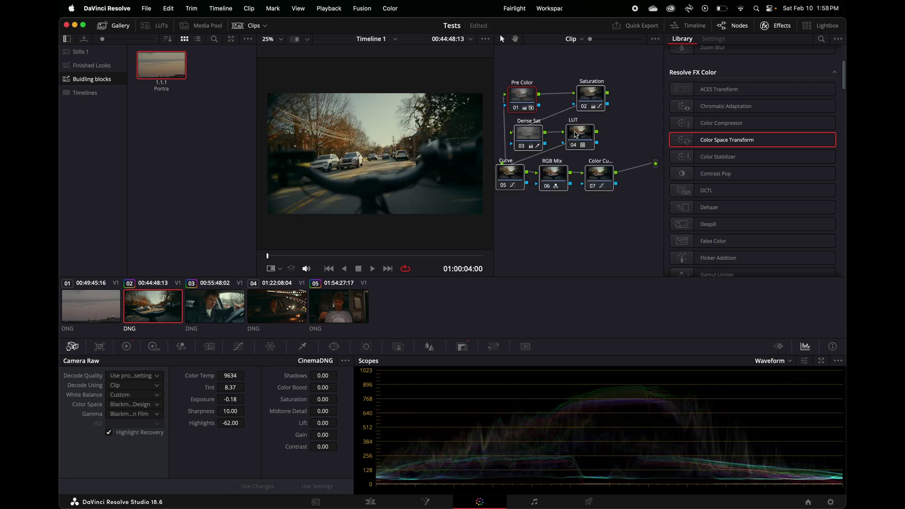
click(639, 90)
click(512, 184)
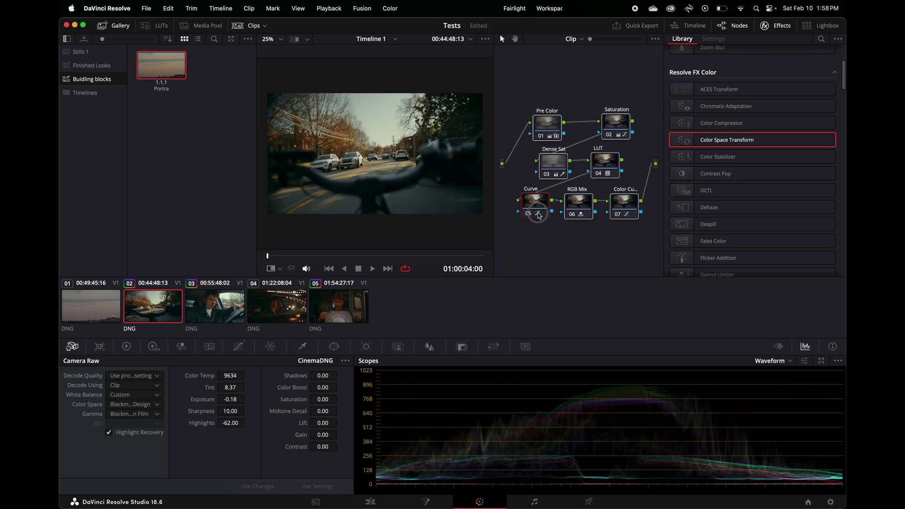
drag(553, 126, 560, 119)
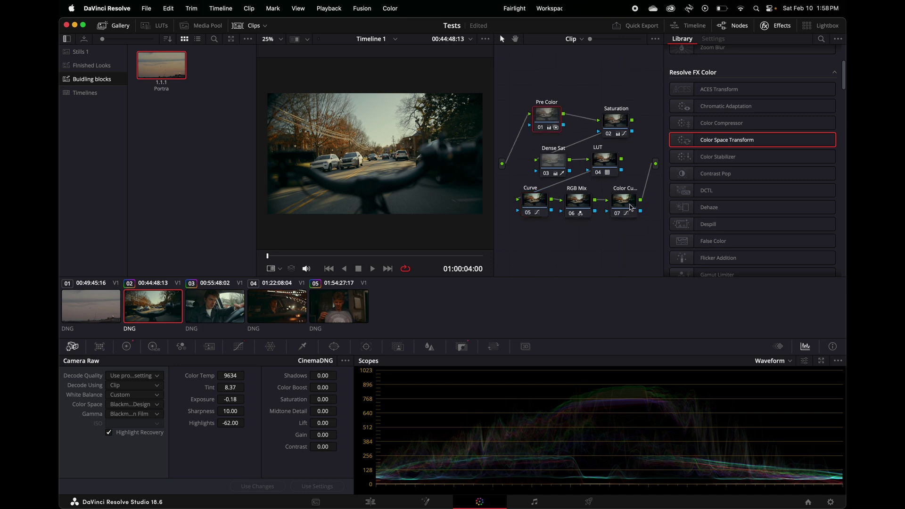
click(582, 206)
key(shift+semicolon)
key(shift+apostrophe)
key(shift+apostrophe)
click(574, 205)
click(535, 203)
Align the Pre Color, Saturation, Curve, RGB Mix and Dense Sat nodes
click(549, 170)
drag(549, 133, 552, 137)
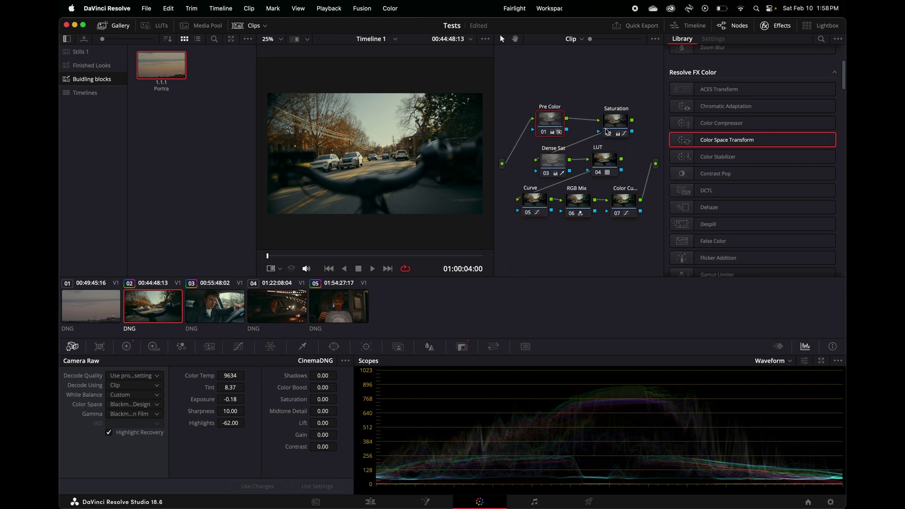
drag(608, 132, 604, 128)
click(536, 205)
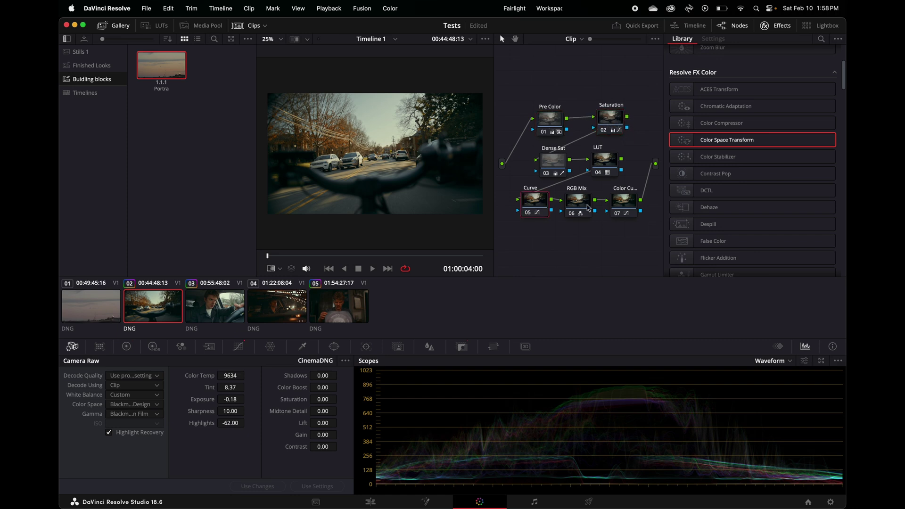
click(623, 202)
drag(581, 200, 534, 200)
drag(557, 165, 606, 162)
Reset the clip's grade and rebuild it as seven connected blank nodes
right_click(572, 237)
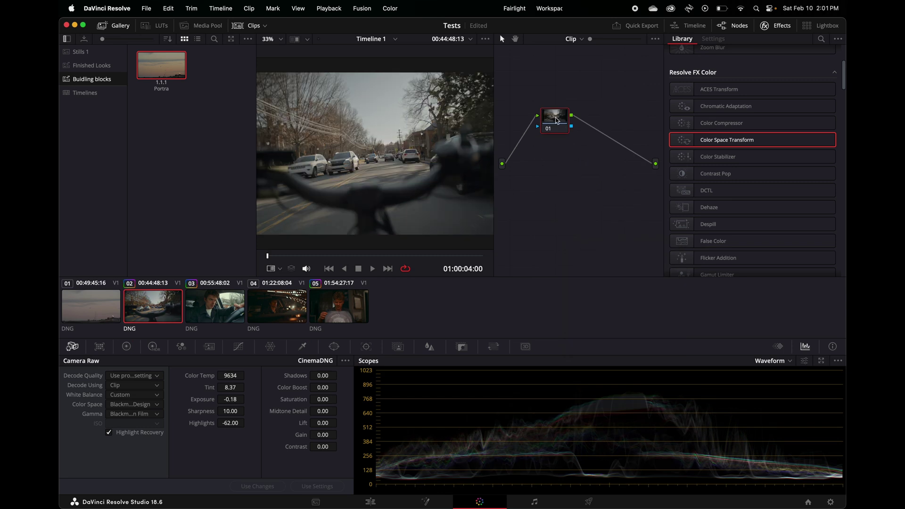
drag(557, 121, 543, 129)
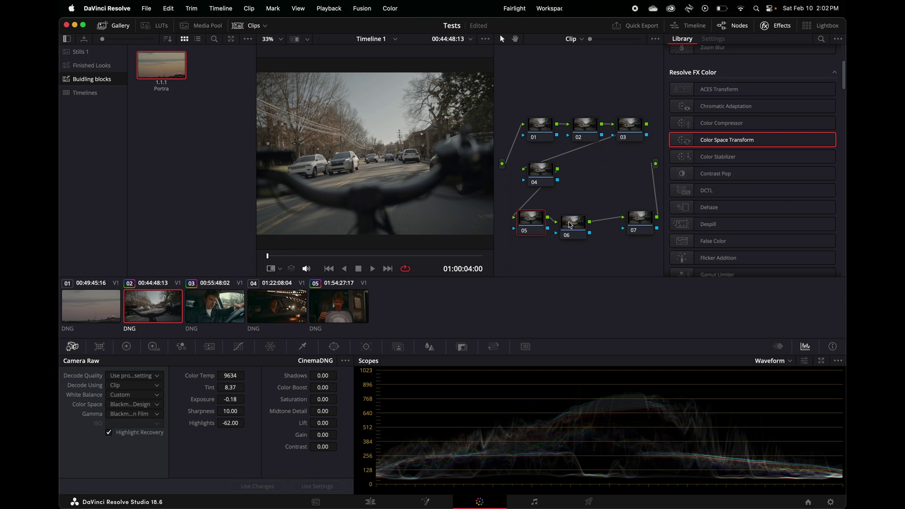
click(585, 216)
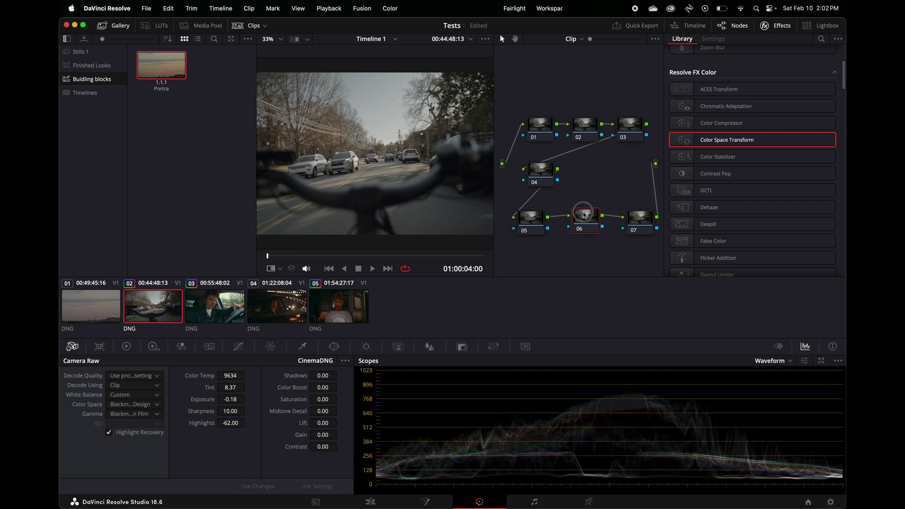
drag(532, 218, 537, 217)
drag(646, 220, 645, 218)
Center node 04 and apply the Blackmagic 4K Film to Extended Video v4 LUT to it
click(141, 405)
click(142, 404)
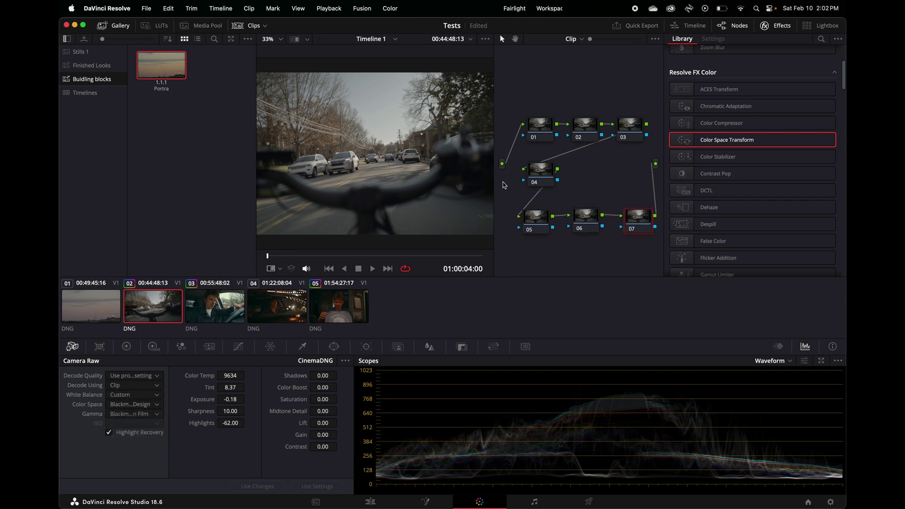
drag(533, 173, 573, 169)
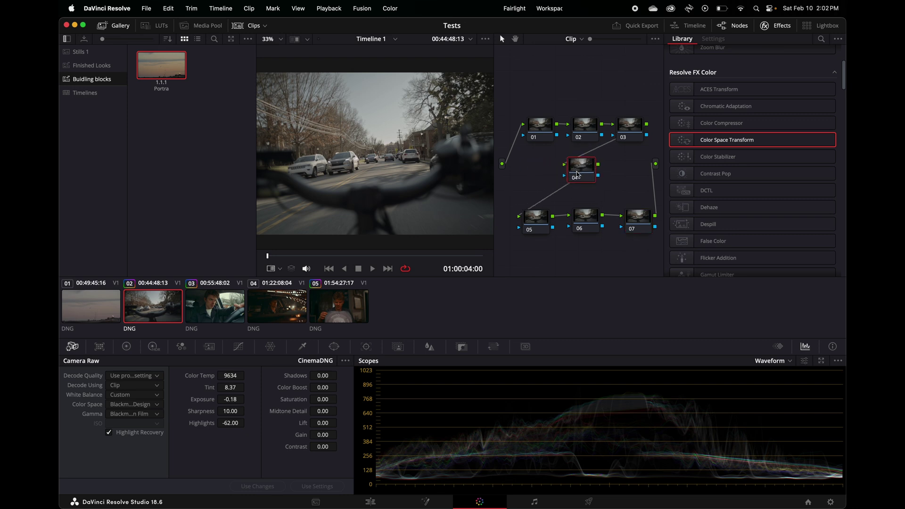
right_click(580, 174)
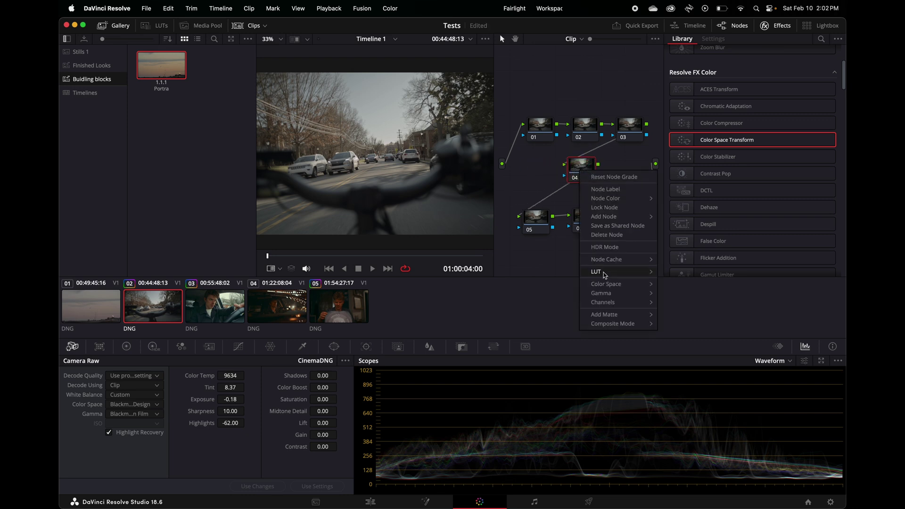
mouse_move(605, 273)
mouse_move(717, 283)
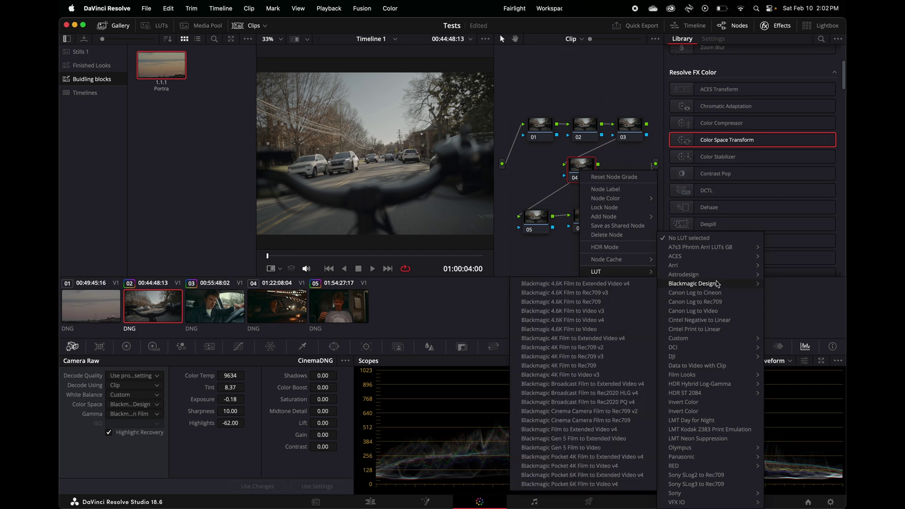
click(598, 339)
Clear the Extended Video LUT from node 04 again
scroll(421, 187, up, 2)
scroll(421, 188, up, 2)
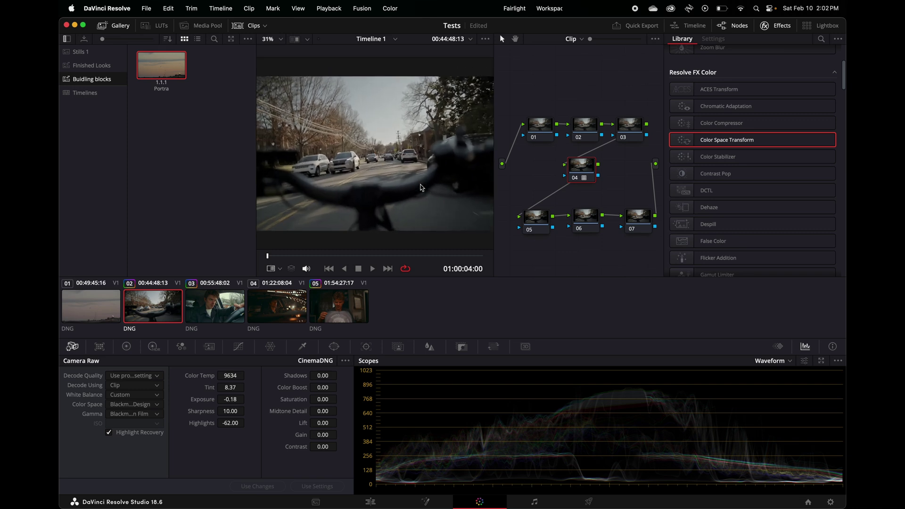
right_click(586, 171)
mouse_move(637, 270)
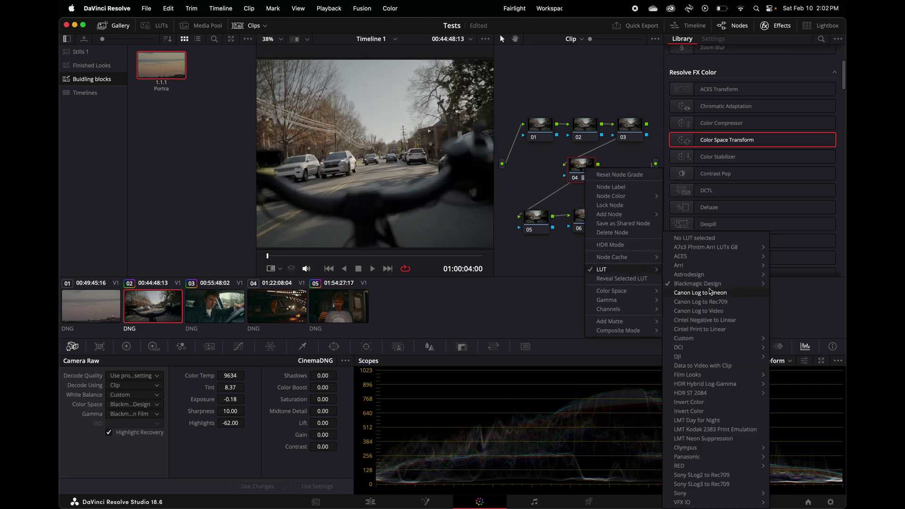
mouse_move(711, 287)
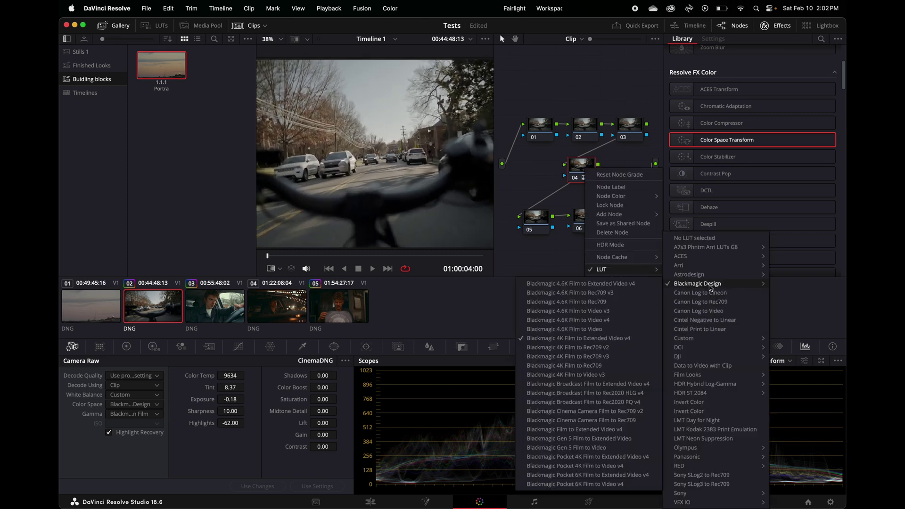
click(608, 342)
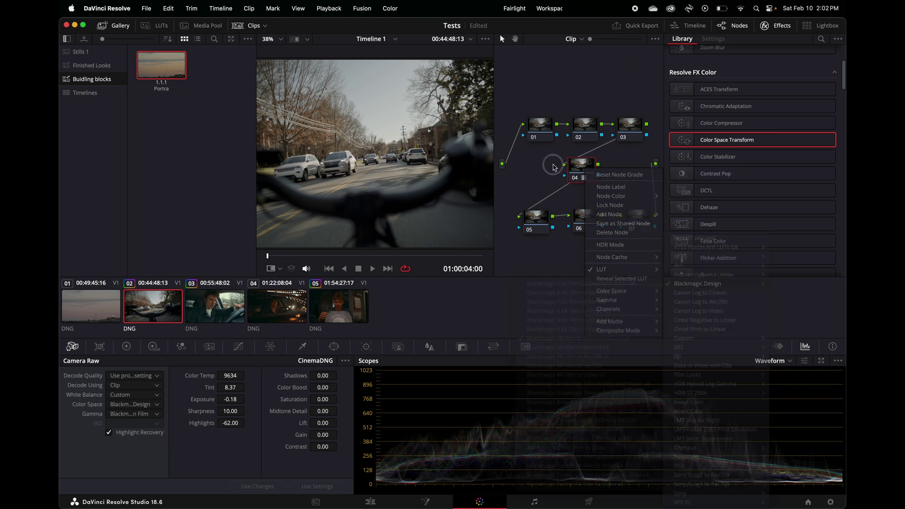
right_click(589, 168)
Add a Color Space Transform effect from the Effects Library to node 04
key(Escape)
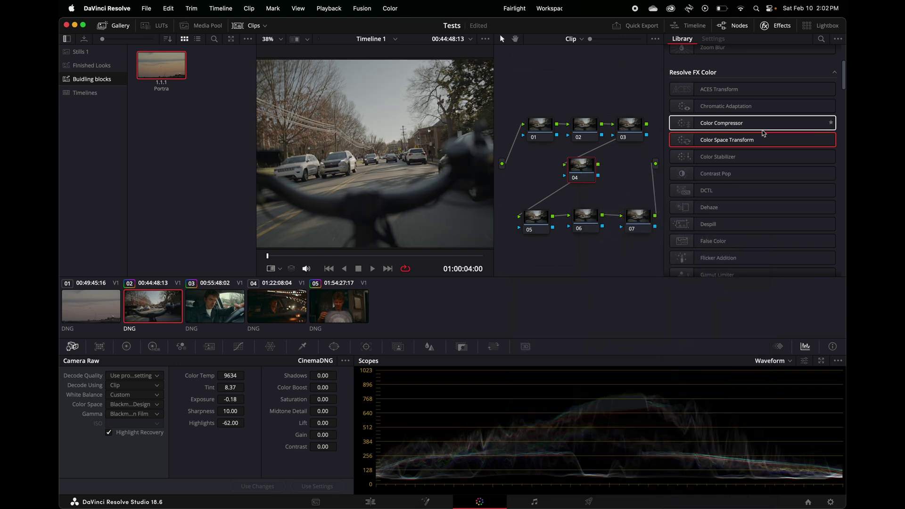
drag(755, 140, 585, 176)
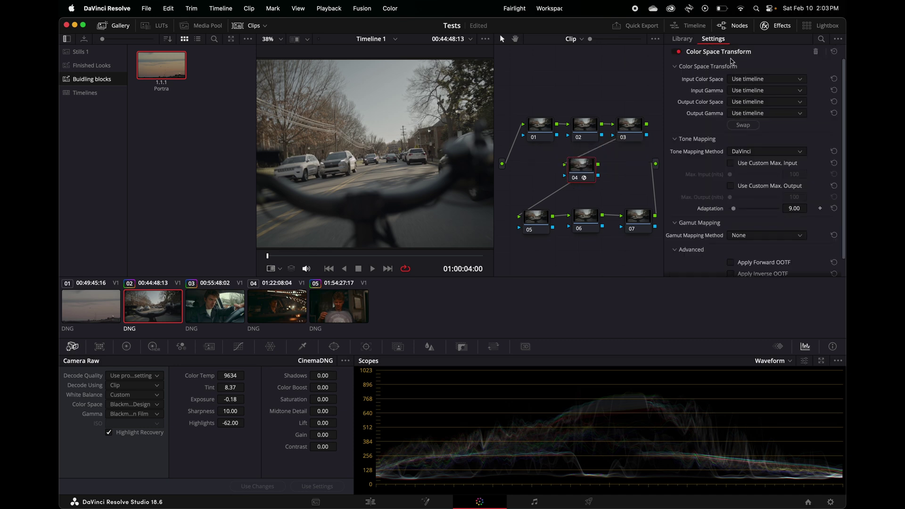
click(739, 84)
click(718, 88)
click(733, 92)
click(711, 96)
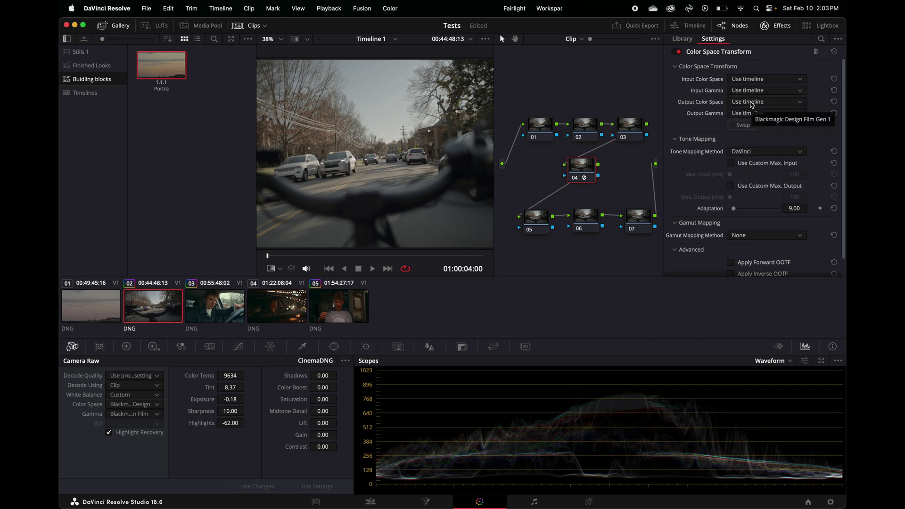
Set the output to Blackmagic Design Film Gen 1 color space with Gamma 2.4
click(734, 111)
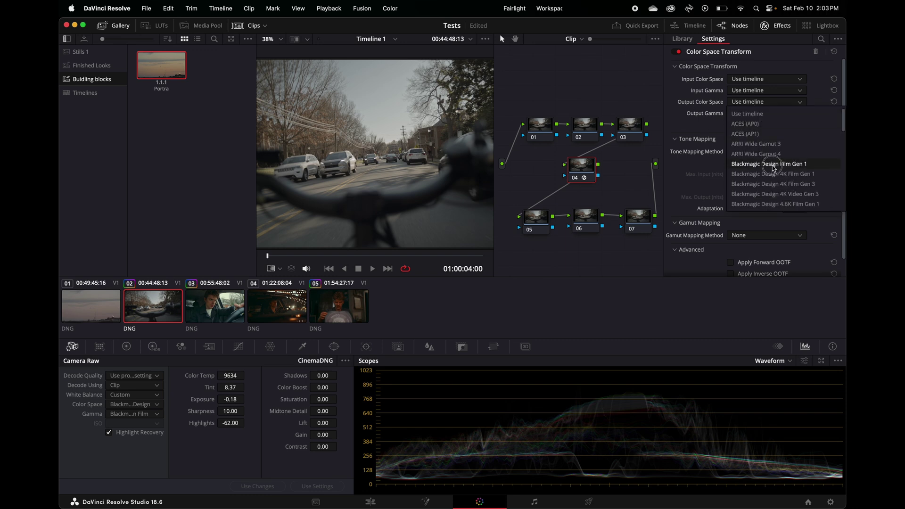
click(774, 165)
click(755, 113)
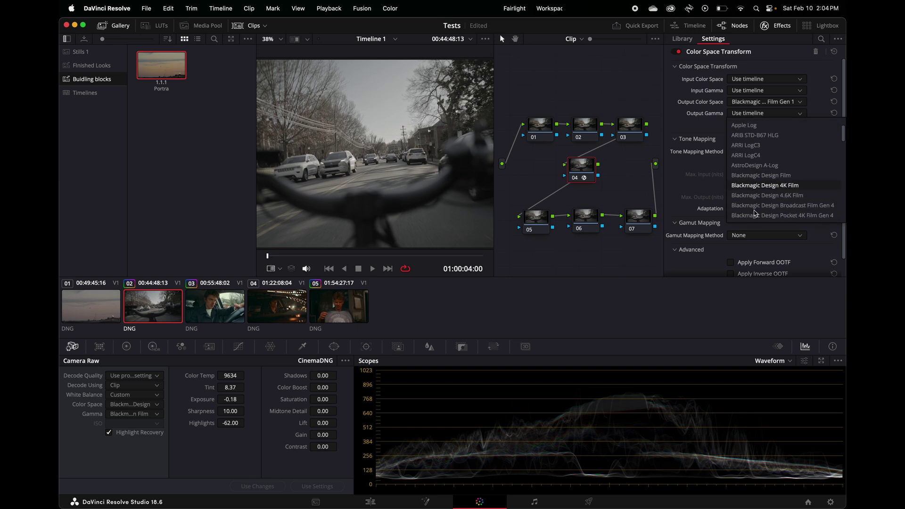
scroll(756, 209, down, 10)
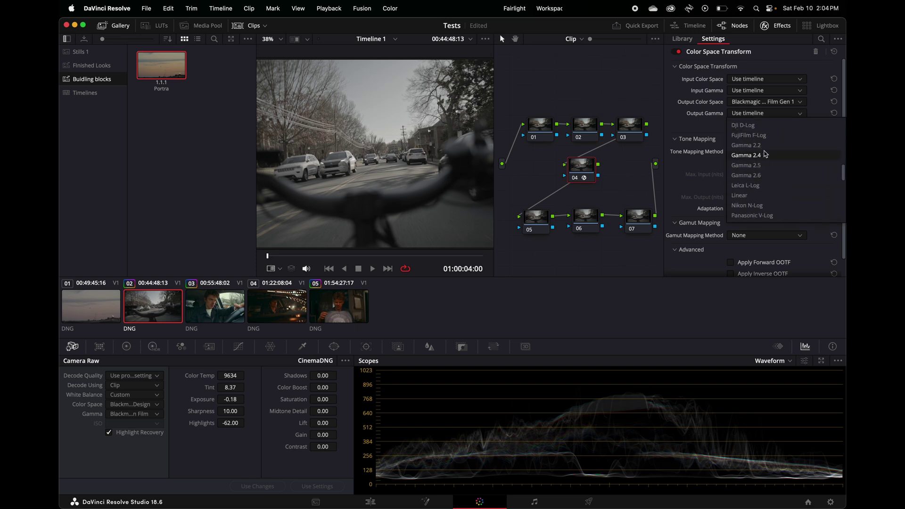
click(765, 156)
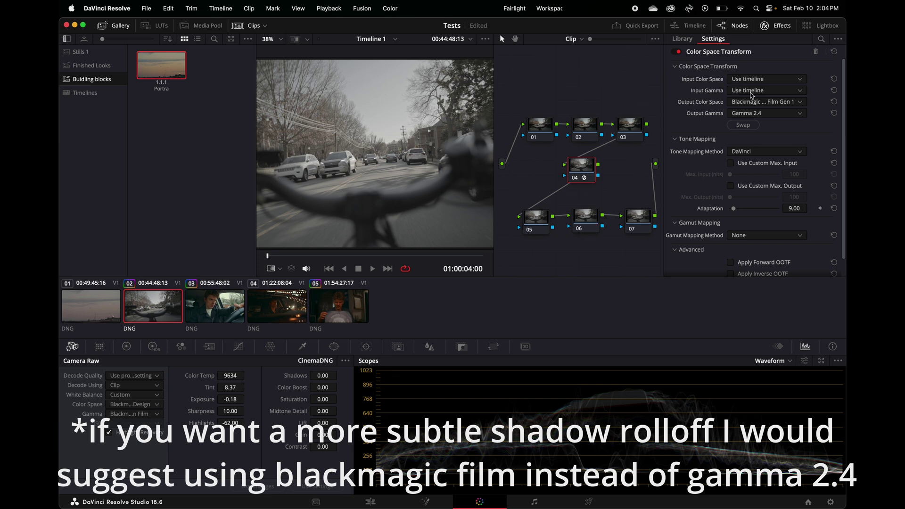
Try the input as Sony S-Gamut3.Cine color space with Sony S-Log3 gamma
click(754, 80)
scroll(761, 142, down, 5)
scroll(763, 160, down, 10)
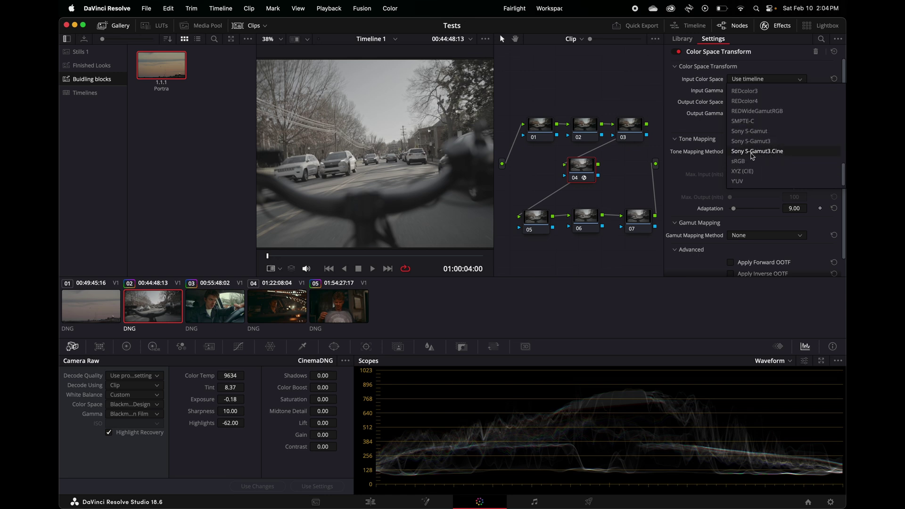
click(766, 151)
click(759, 91)
scroll(755, 144, down, 3)
scroll(754, 144, down, 10)
click(753, 141)
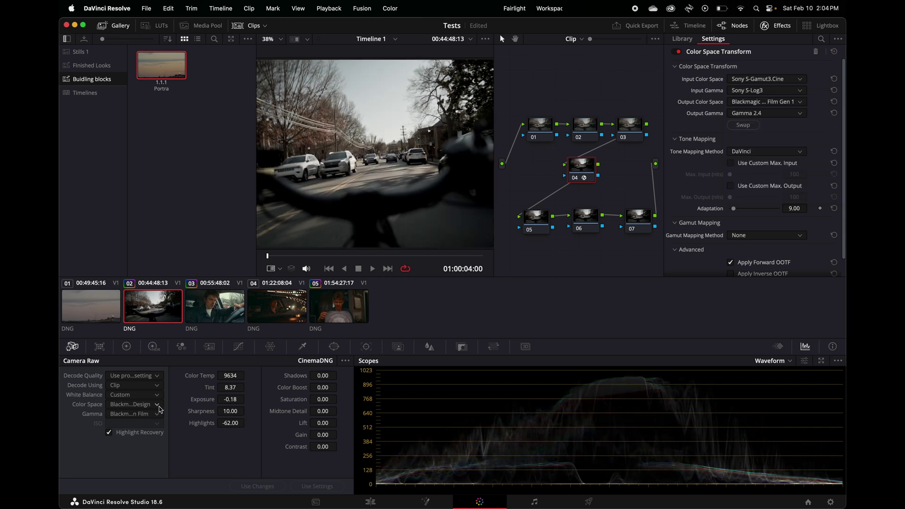
Set the input to Blackmagic Design Film Gen 1 color space with Blackmagic Design Film gamma
click(753, 90)
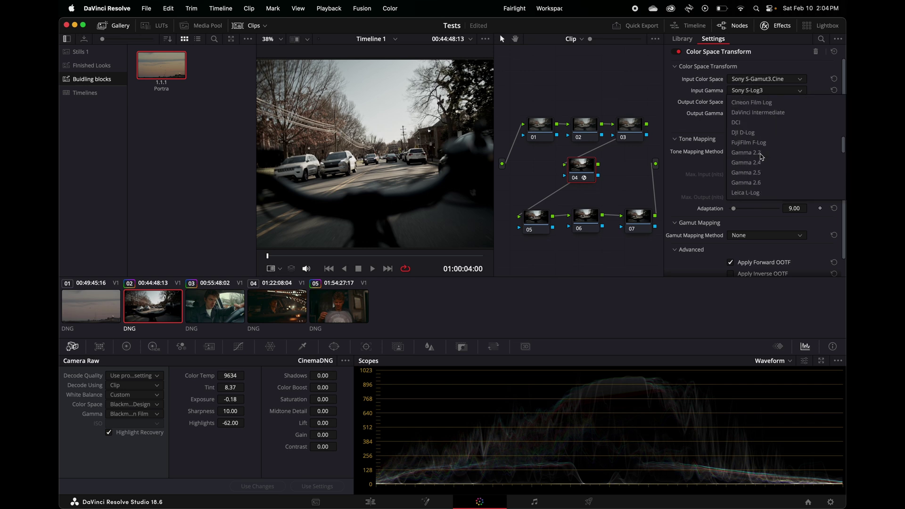
click(762, 142)
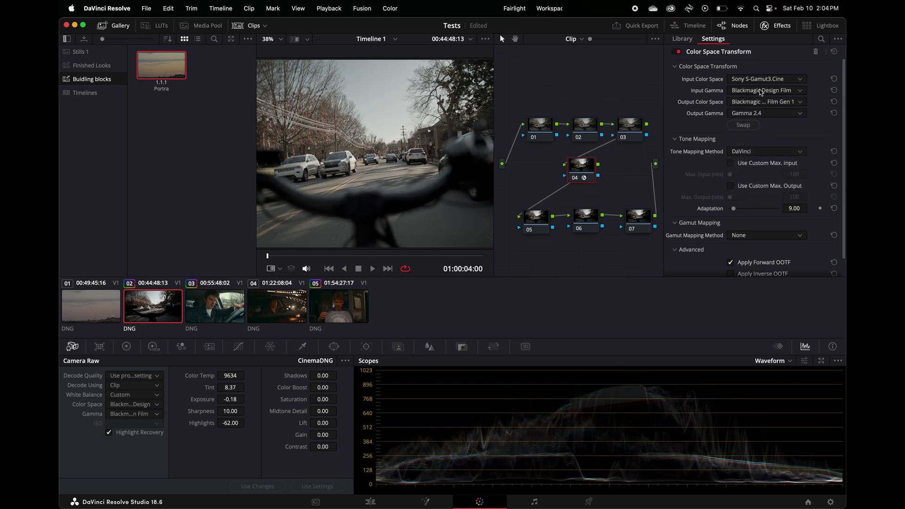
click(759, 79)
scroll(765, 148, up, 3)
scroll(765, 148, up, 10)
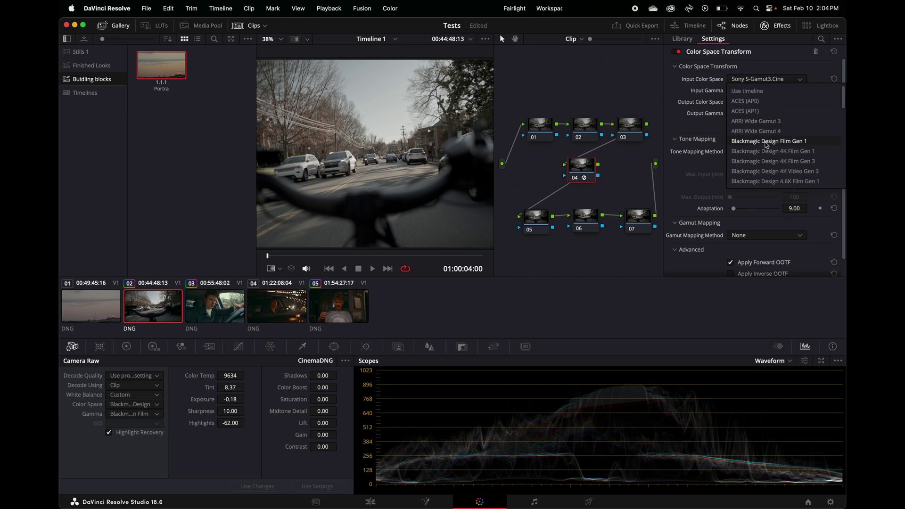
click(767, 141)
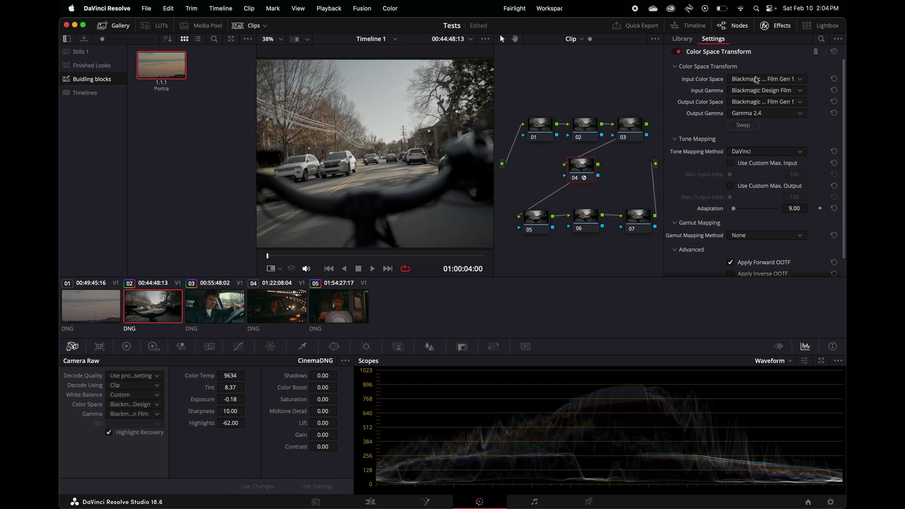
click(756, 79)
Check node 04's transform color spaces, keeping the input at Blackmagic Design Film Gen 1
click(757, 79)
click(756, 102)
click(756, 164)
click(753, 81)
click(764, 142)
click(764, 80)
click(737, 81)
Nudge node 04 down and right, move node 05 up, and select node 04
drag(581, 166, 584, 173)
drag(536, 225, 534, 216)
click(585, 174)
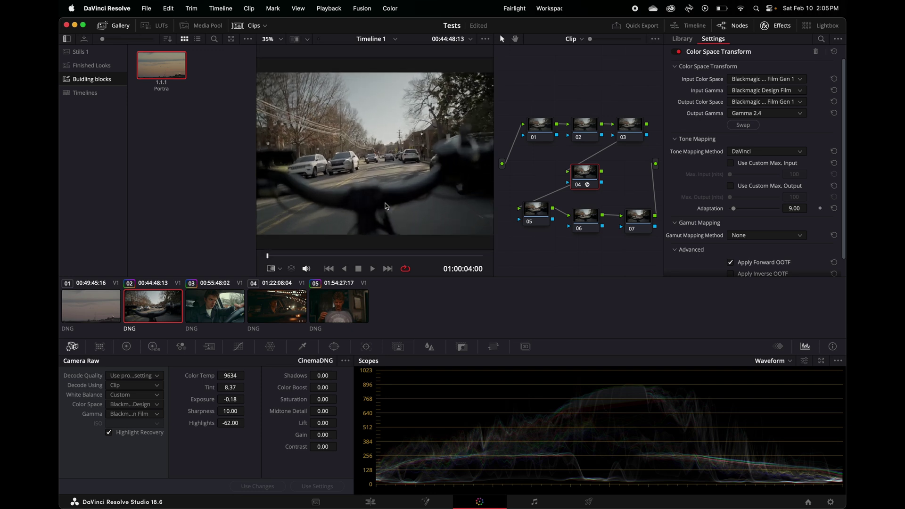
scroll(386, 206, up, 5)
scroll(386, 206, down, 4)
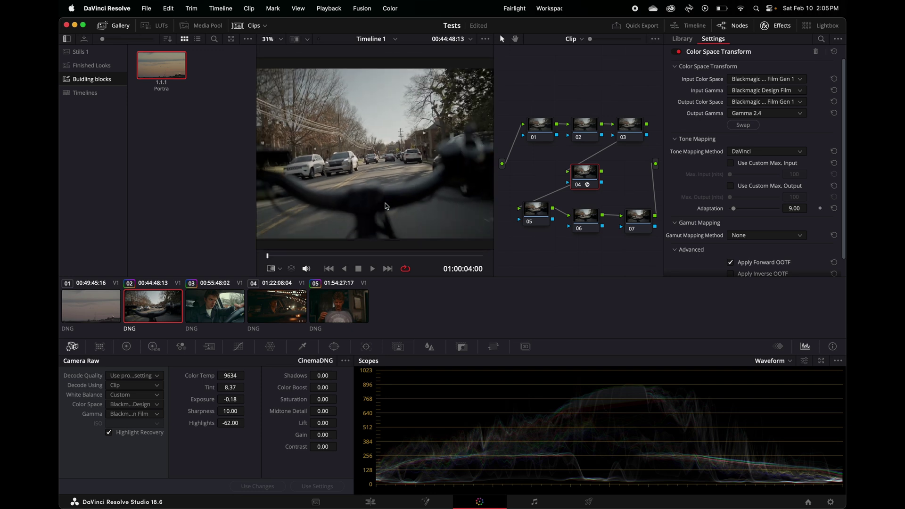
Line up nodes 05 and 07 with node 06, lower node 04, and reselect node 05
drag(545, 203, 543, 210)
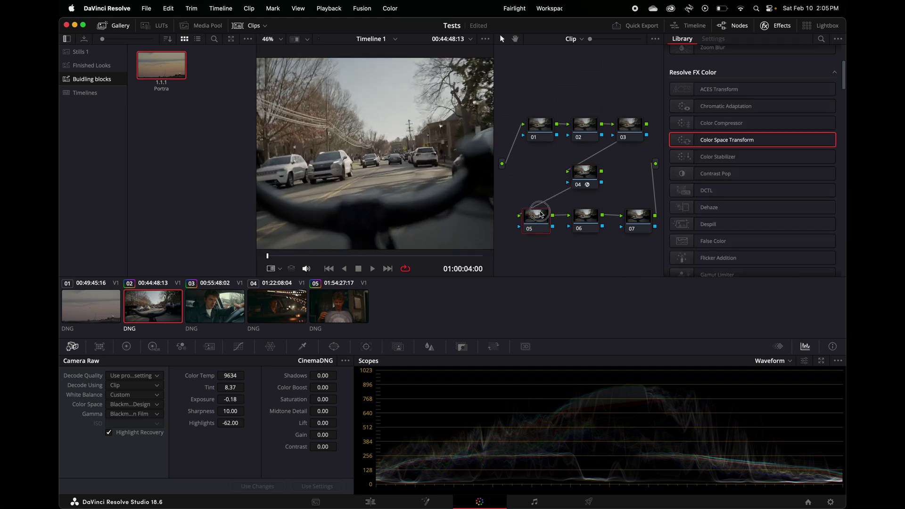
click(591, 215)
click(638, 216)
click(594, 170)
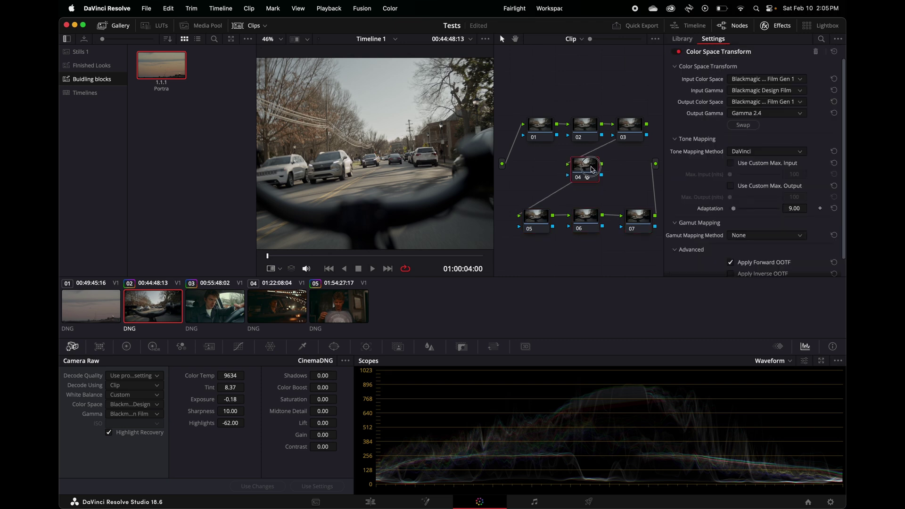
click(536, 221)
drag(582, 164, 582, 174)
click(537, 223)
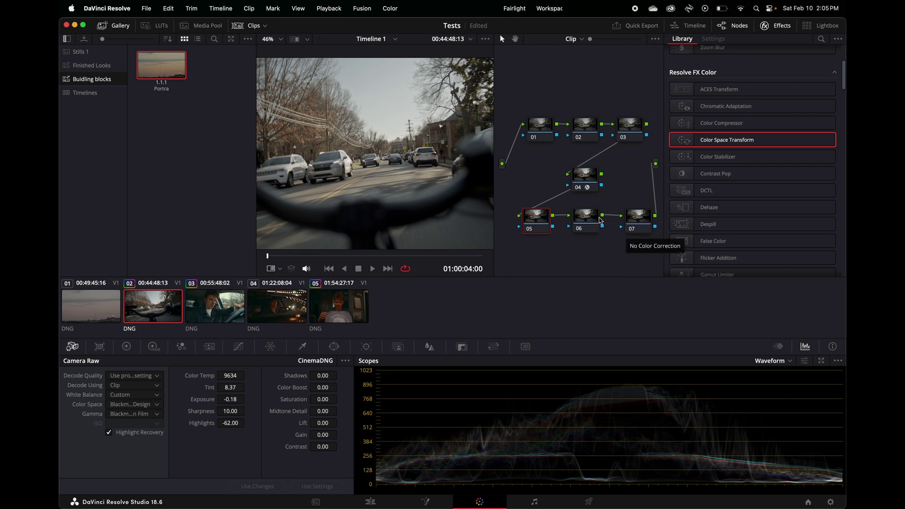
drag(629, 221, 585, 216)
click(538, 223)
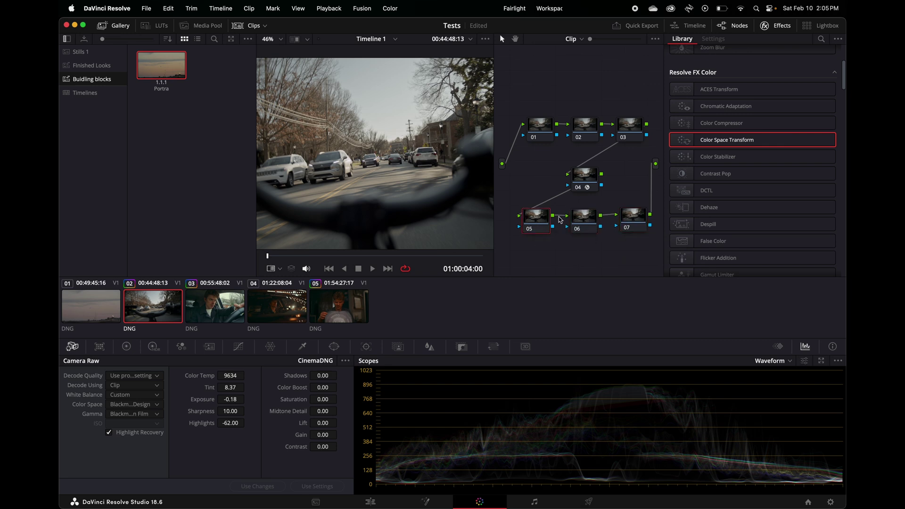
Shape node 05's custom curve into an S: raised upper mids, deeper shadows, slightly lower white point
click(240, 347)
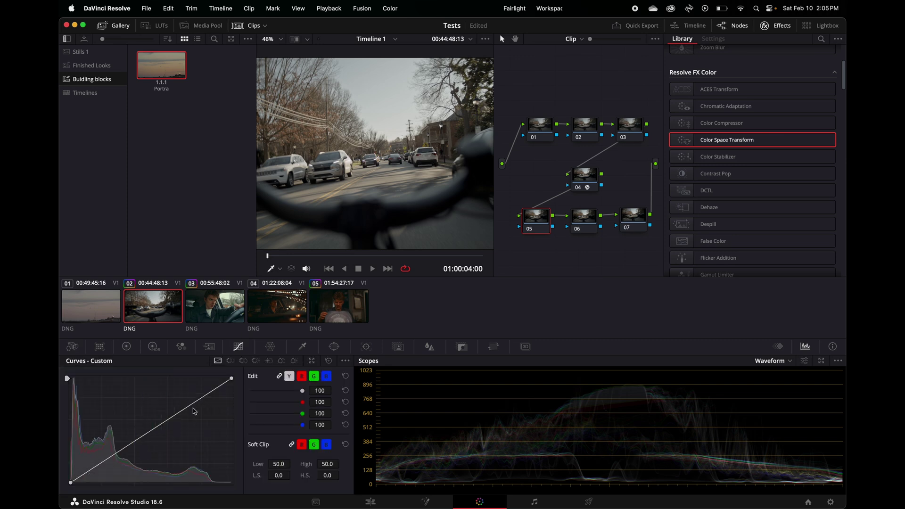
drag(191, 406, 186, 402)
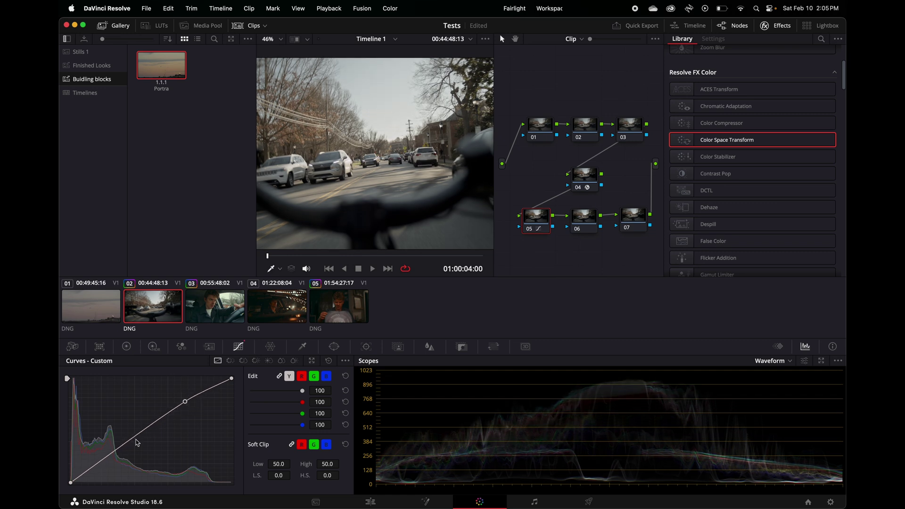
drag(109, 459, 70, 481)
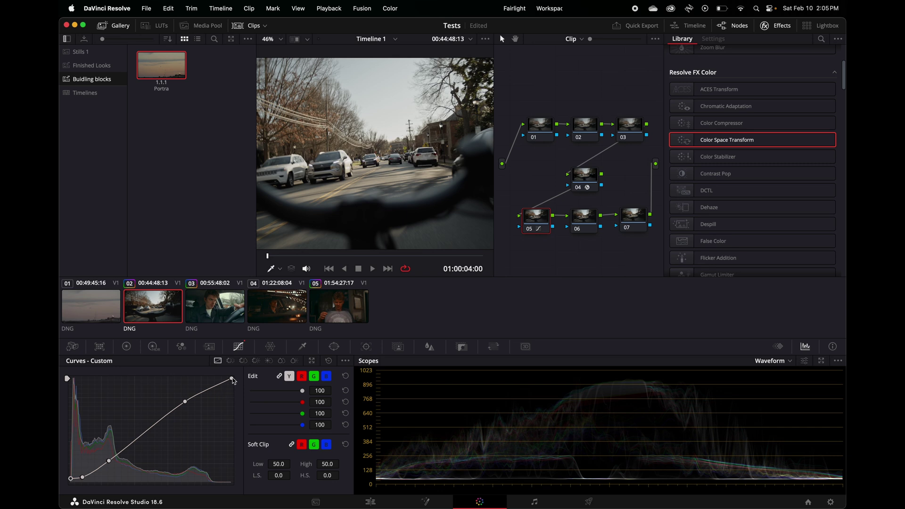
mouse_move(232, 378)
mouse_down()
mouse_move(238, 384)
mouse_move(237, 370)
mouse_move(242, 391)
mouse_up()
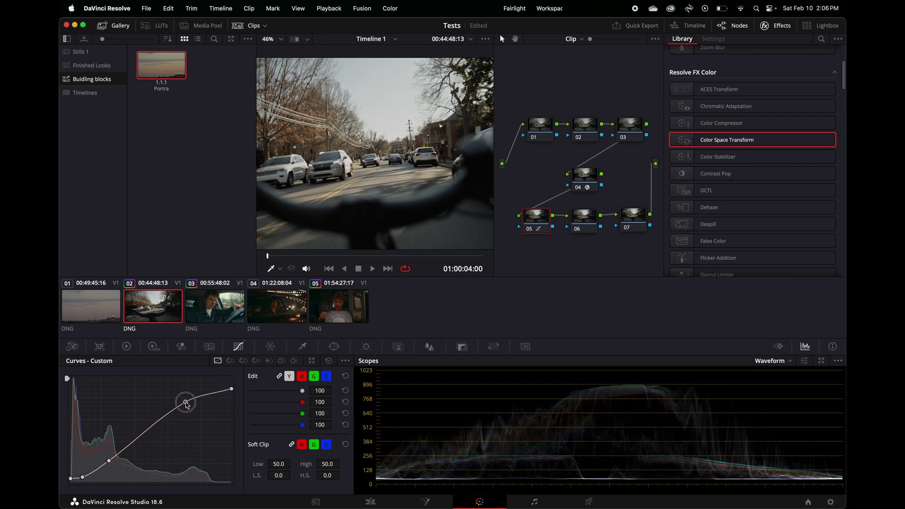
mouse_move(231, 389)
mouse_down()
mouse_move(232, 377)
mouse_move(231, 386)
mouse_up()
Toggle node 05 off and on to compare the contrast curve, leaving it enabled
click(529, 231)
click(529, 231)
click(528, 232)
click(528, 232)
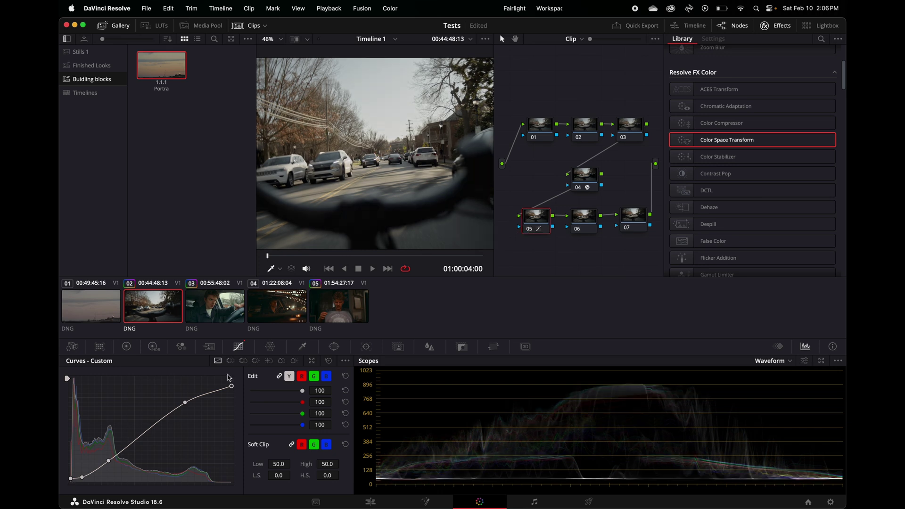
Label node 05 'Contrast Cur'
right_click(545, 218)
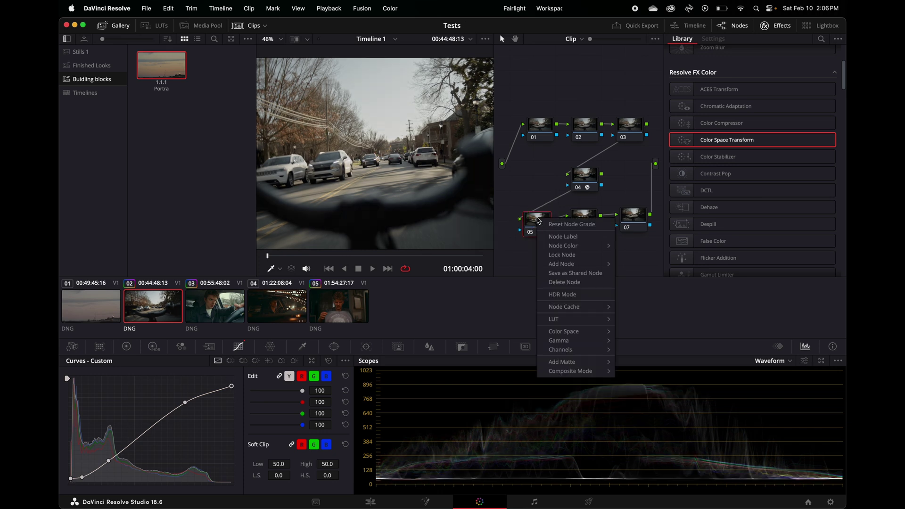
click(559, 238)
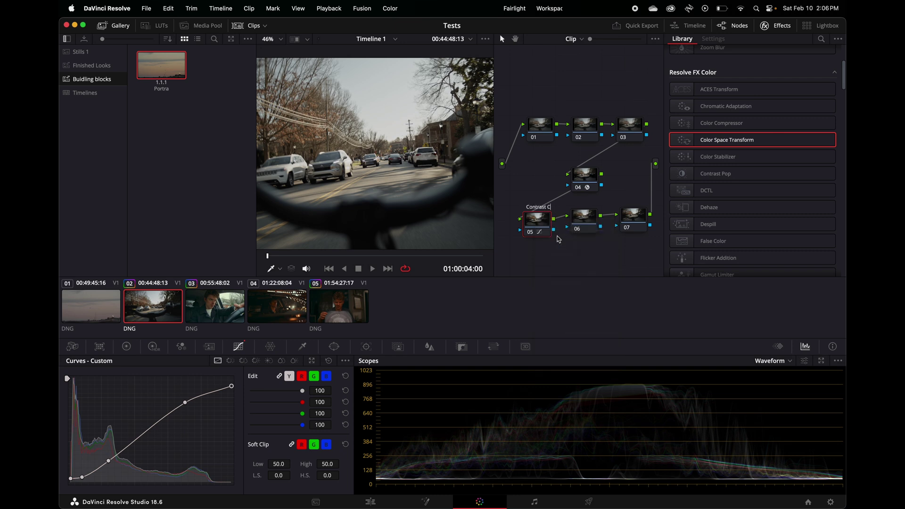
text(Contrast Cur)
key(Return)
Label node 07 'Color Curve' and select the red channel in Curves
click(633, 219)
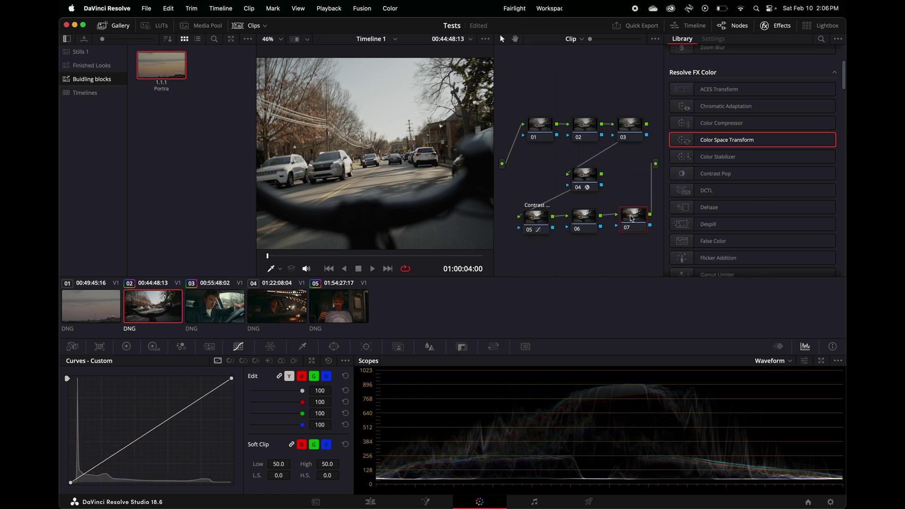
right_click(633, 221)
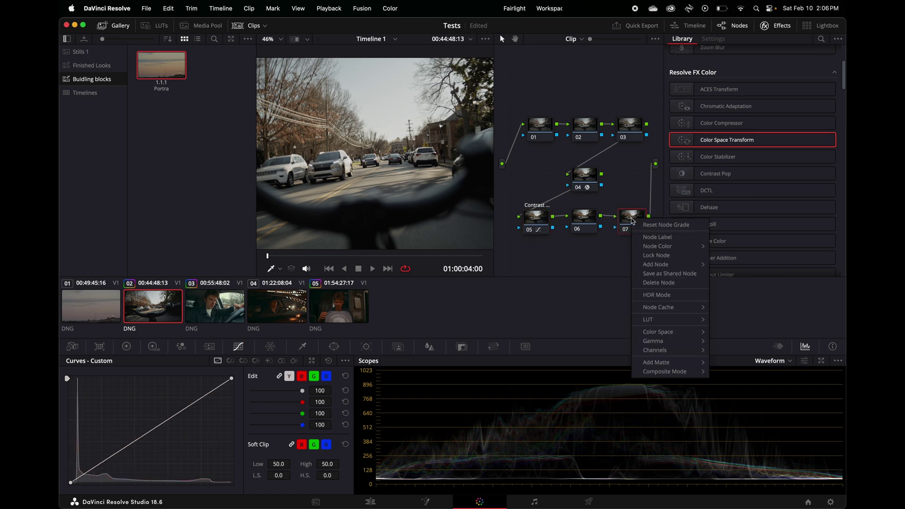
click(650, 239)
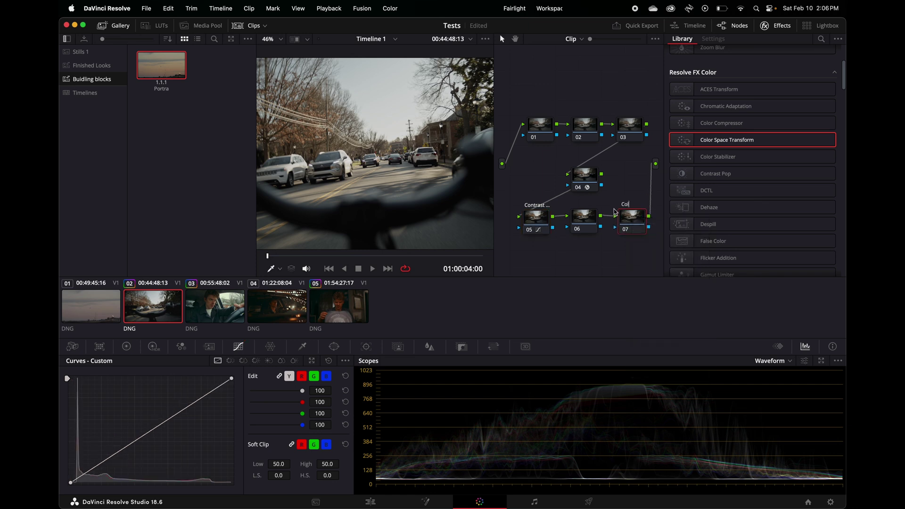
text(Color Curve)
key(Return)
click(302, 377)
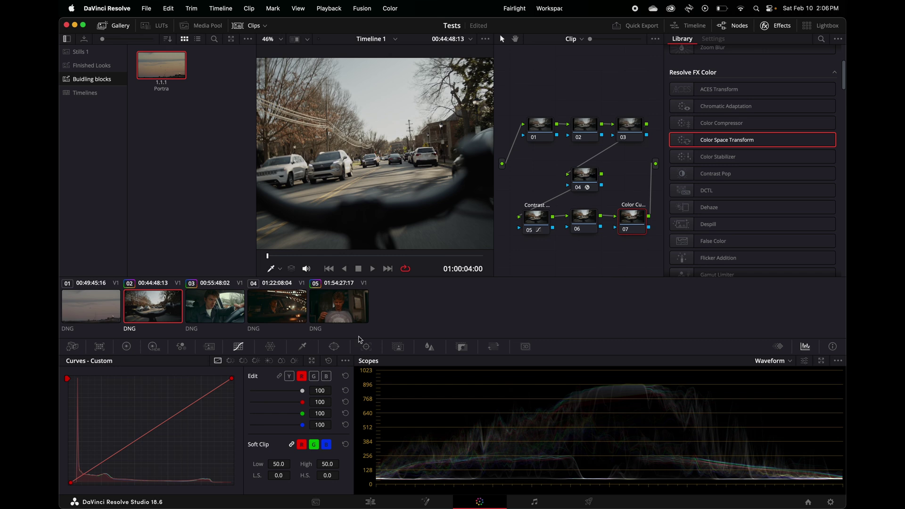
Drop Color Space Transform onto node 04, nudge nodes 05–07, and show node 04's settings
scroll(435, 149, up, 3)
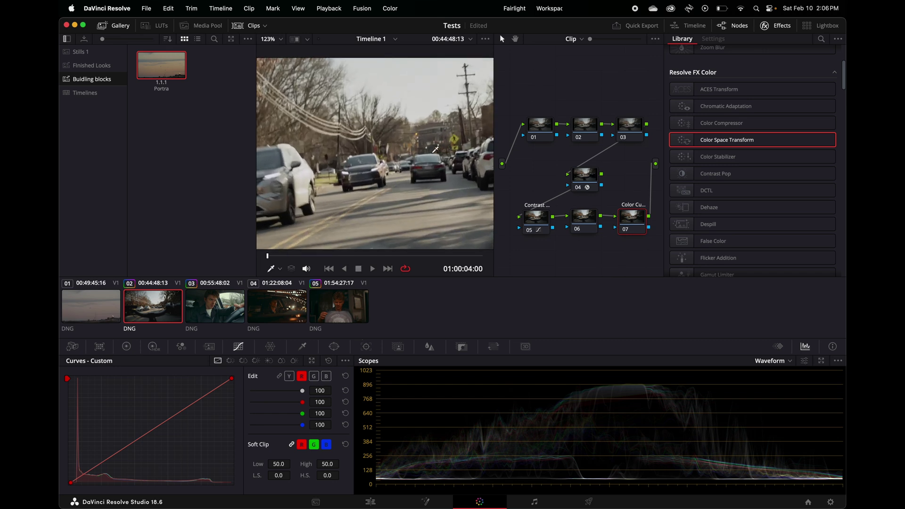
scroll(365, 187, down, 6)
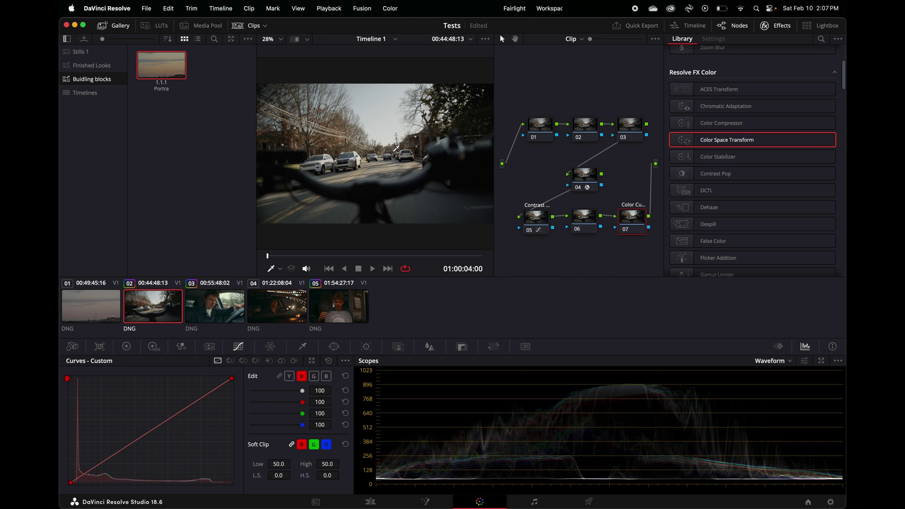
drag(585, 223, 638, 220)
drag(589, 174, 588, 171)
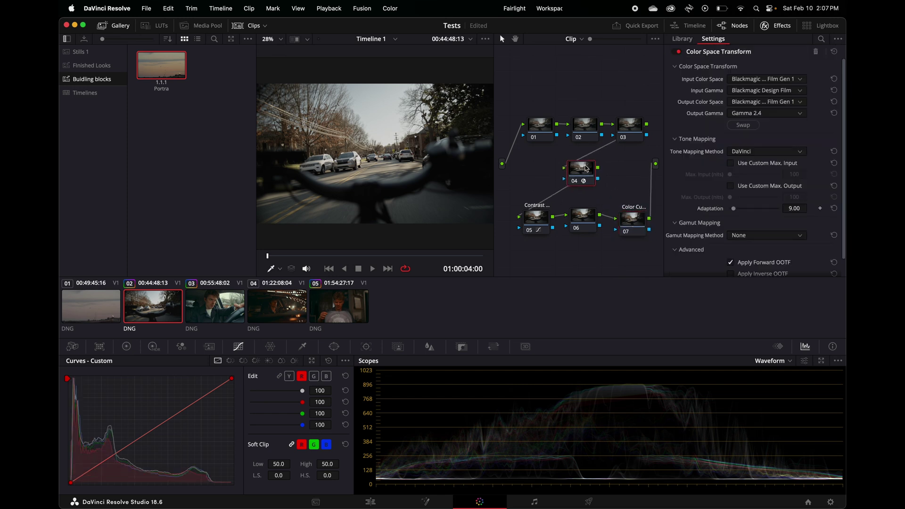
drag(633, 230, 633, 225)
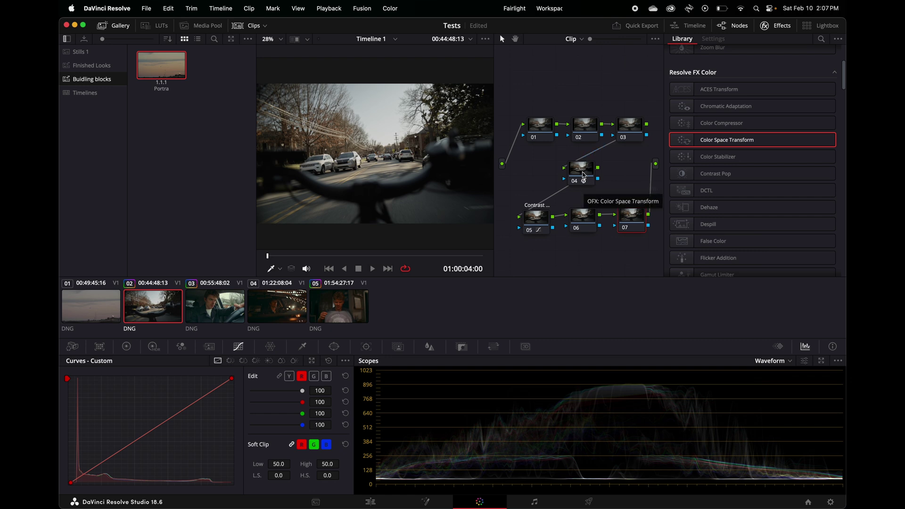
click(584, 174)
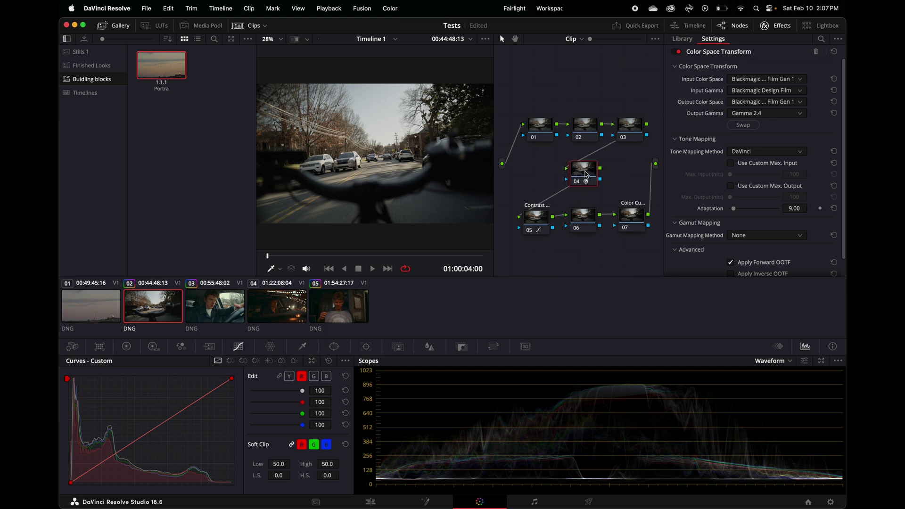
drag(547, 219, 633, 216)
drag(589, 166, 588, 175)
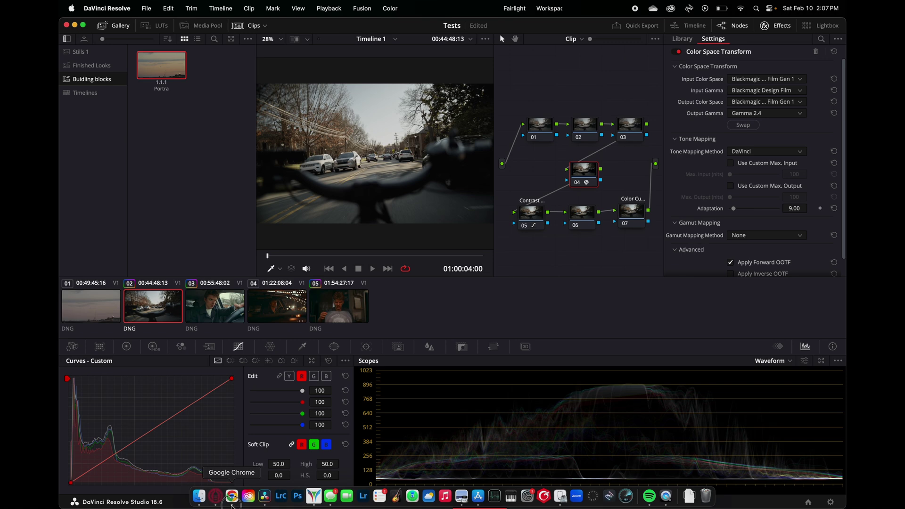
click(231, 503)
scroll(339, 340, up, 10)
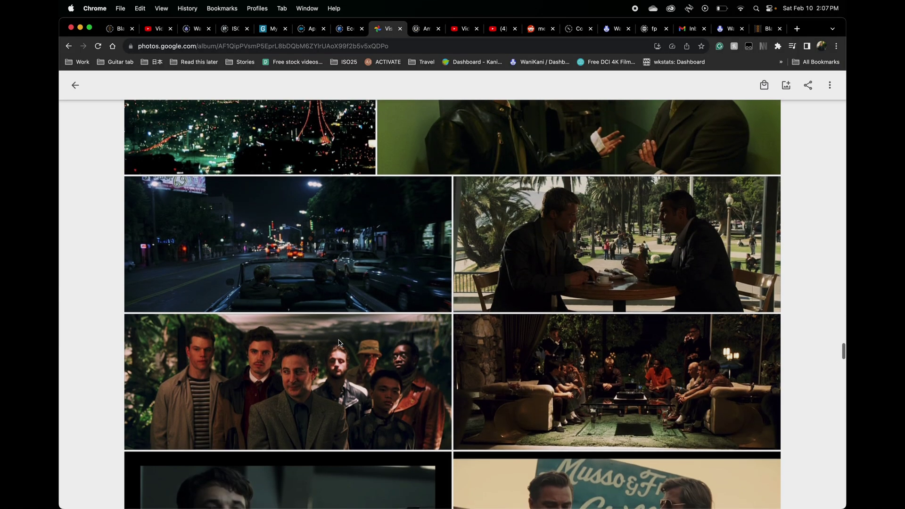
scroll(338, 343, up, 15)
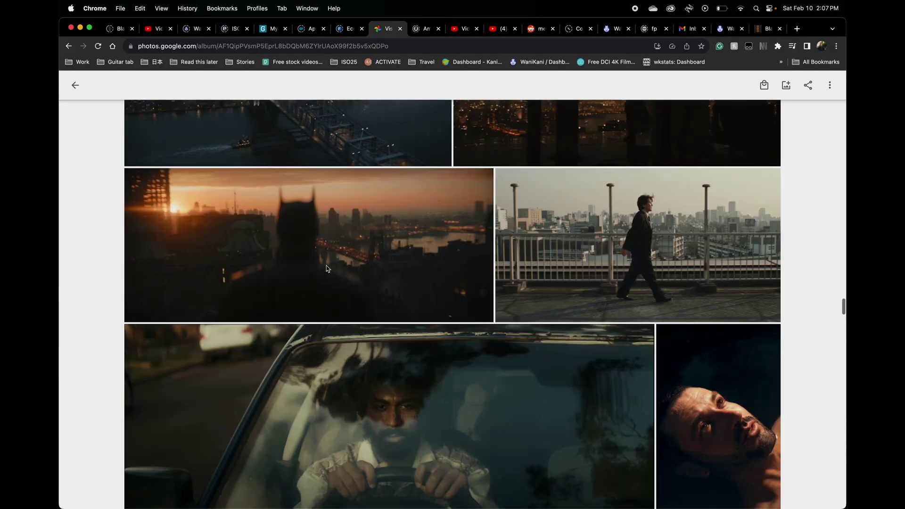
scroll(327, 265, up, 15)
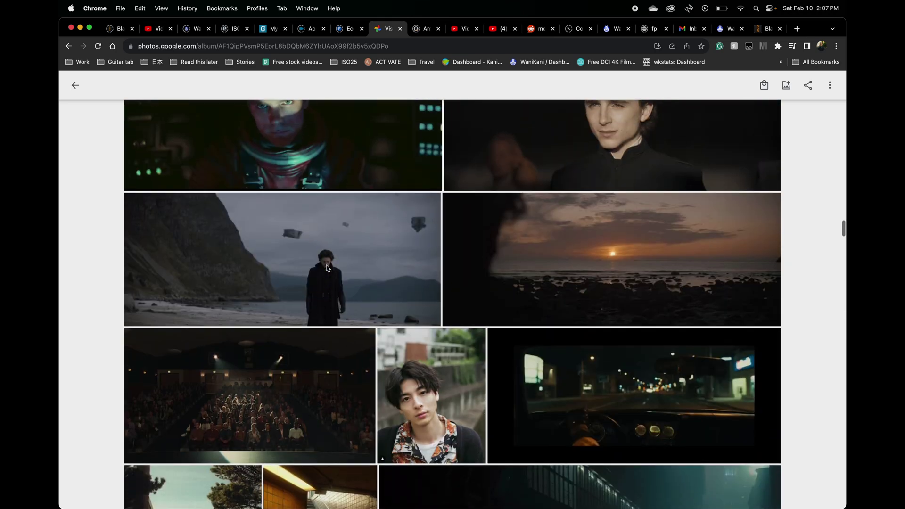
scroll(327, 269, up, 15)
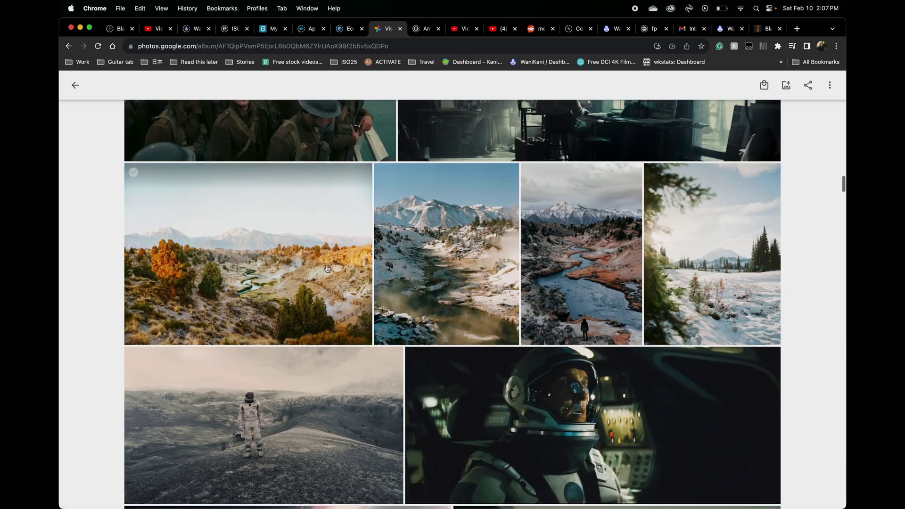
scroll(327, 269, up, 15)
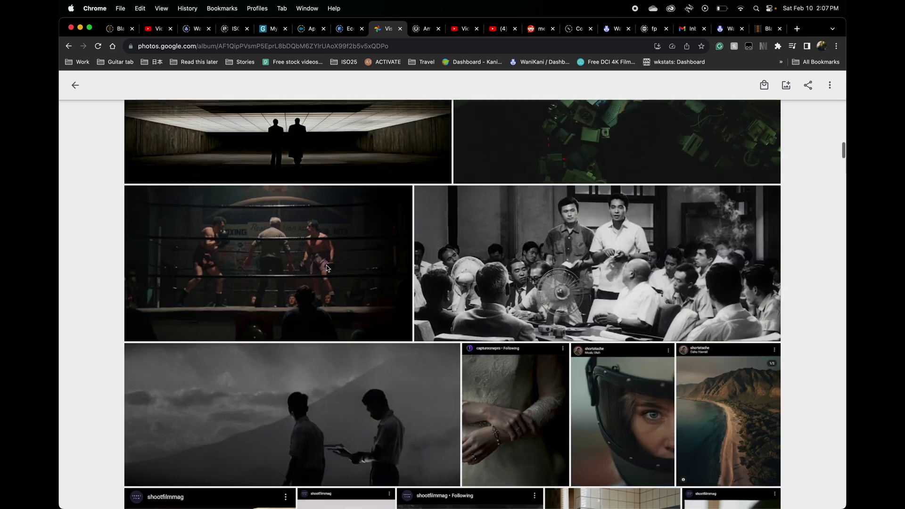
scroll(327, 269, up, 10)
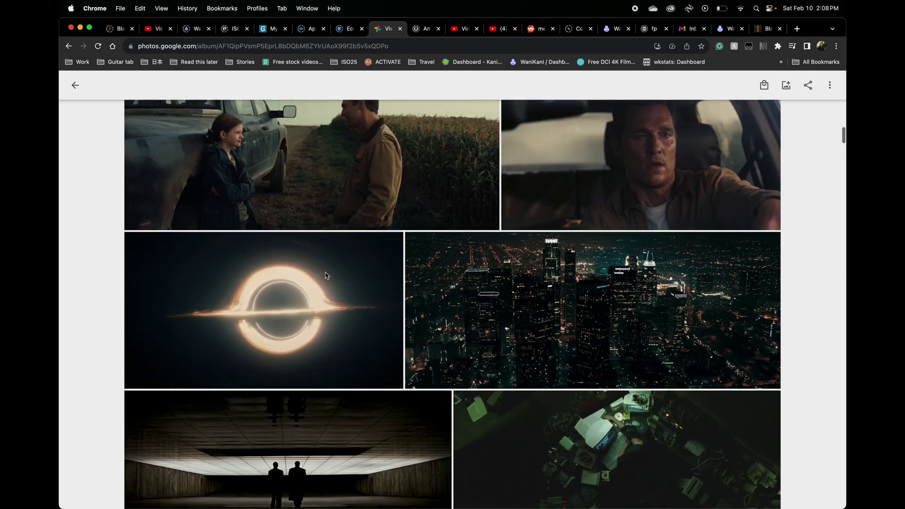
scroll(384, 313, up, 10)
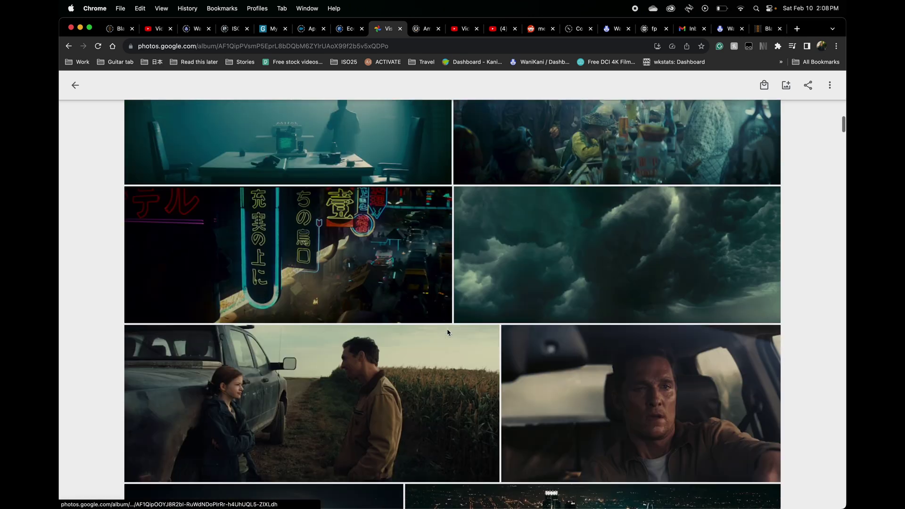
scroll(448, 332, up, 5)
scroll(427, 352, down, 15)
scroll(426, 353, down, 20)
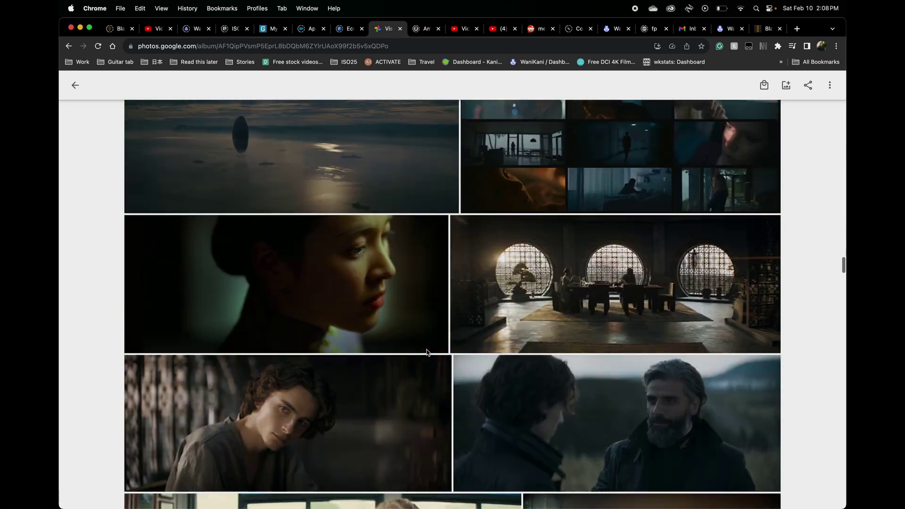
scroll(427, 352, down, 12)
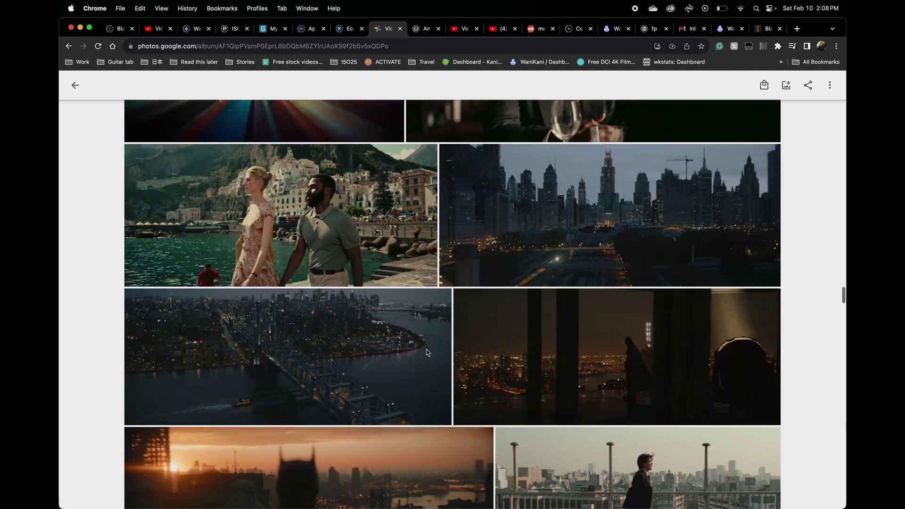
scroll(427, 352, down, 15)
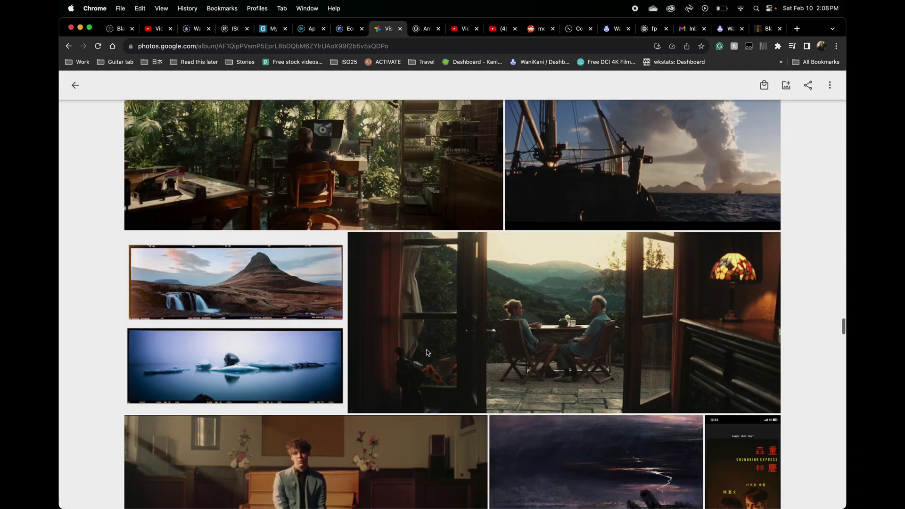
scroll(427, 352, down, 15)
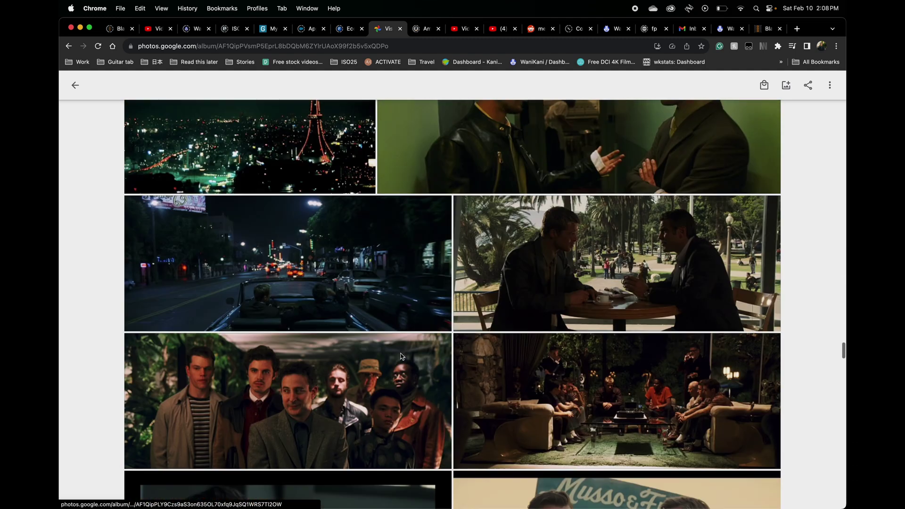
scroll(401, 356, down, 15)
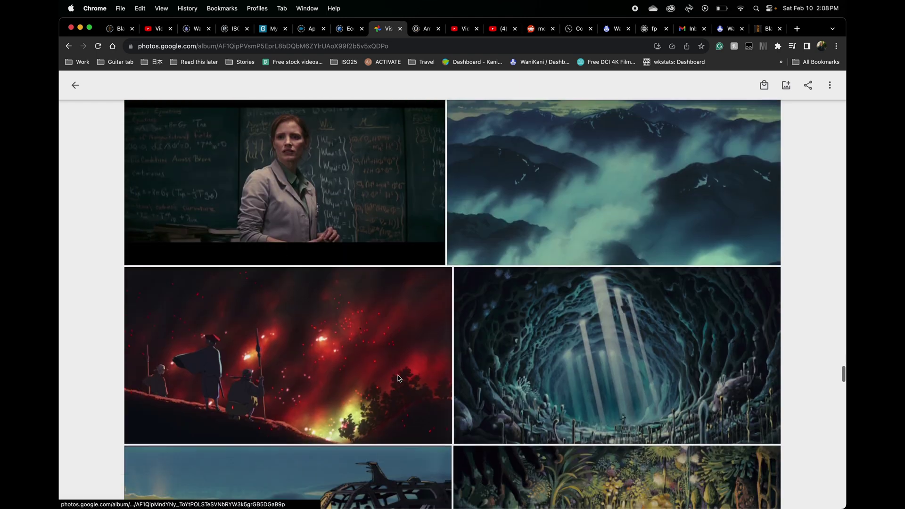
scroll(400, 379, down, 15)
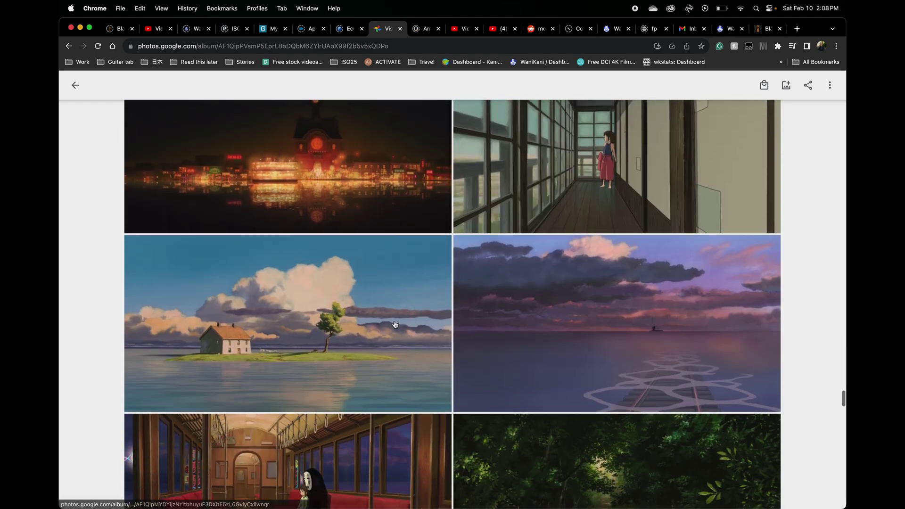
scroll(382, 305, up, 3)
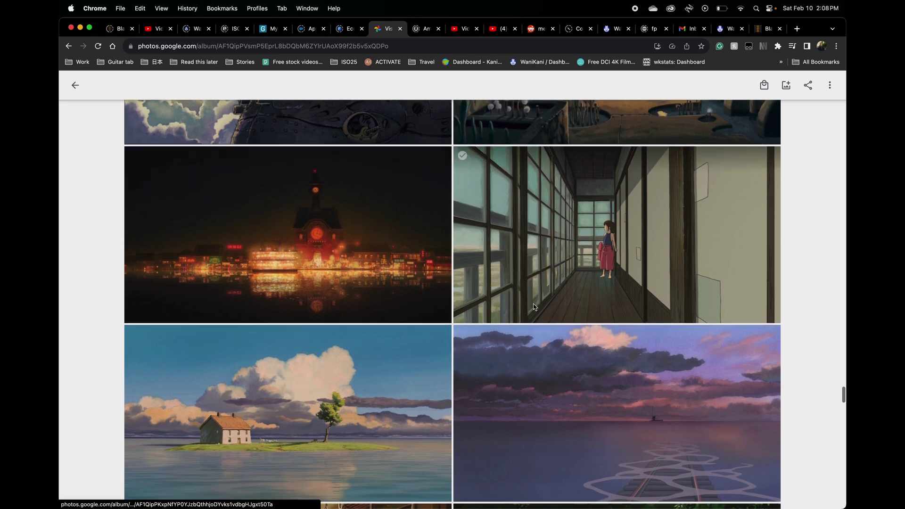
scroll(534, 307, down, 15)
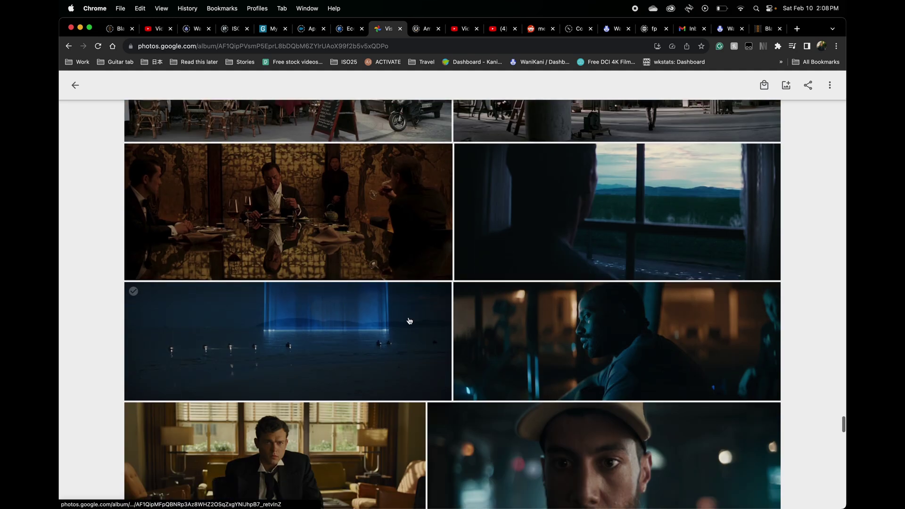
scroll(406, 334, down, 3)
scroll(391, 330, down, 10)
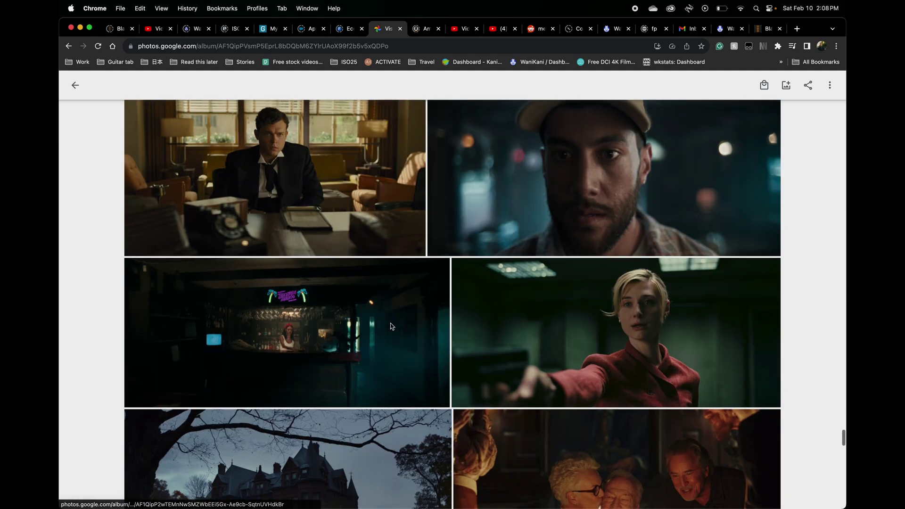
scroll(382, 324, down, 15)
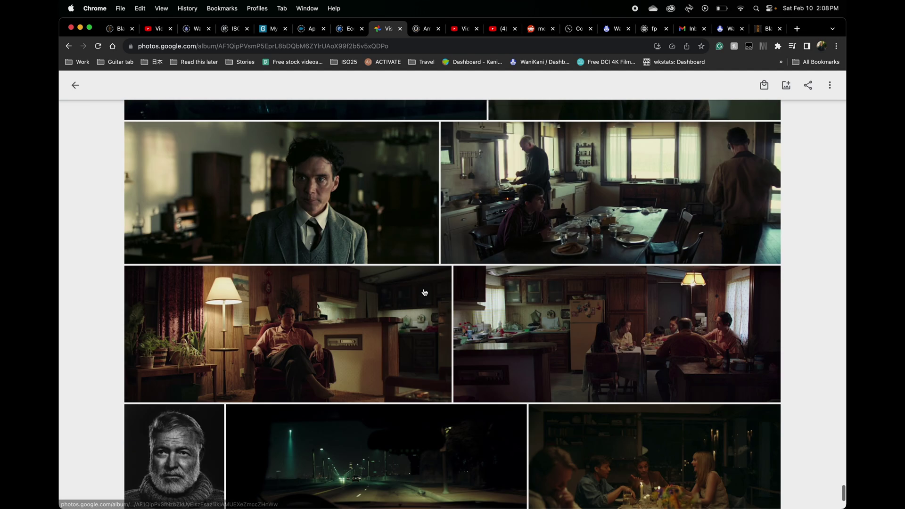
scroll(415, 306, down, 4)
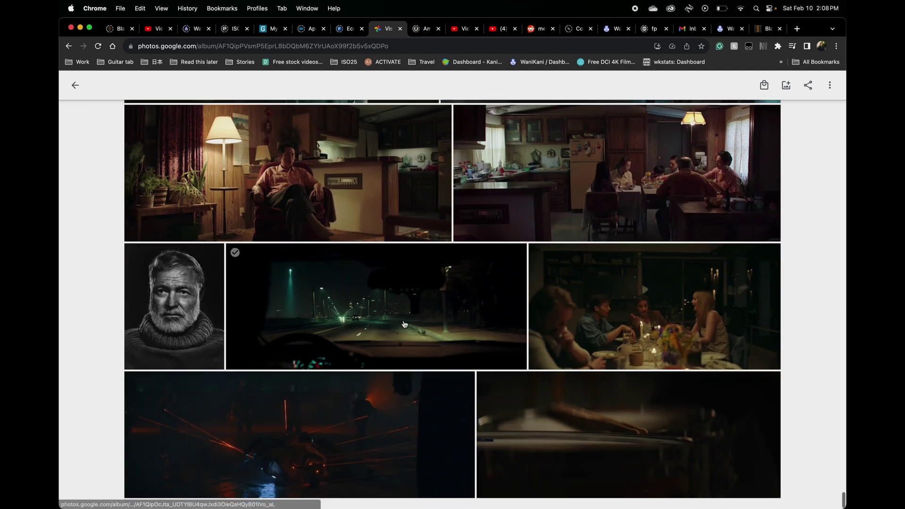
scroll(417, 302, up, 15)
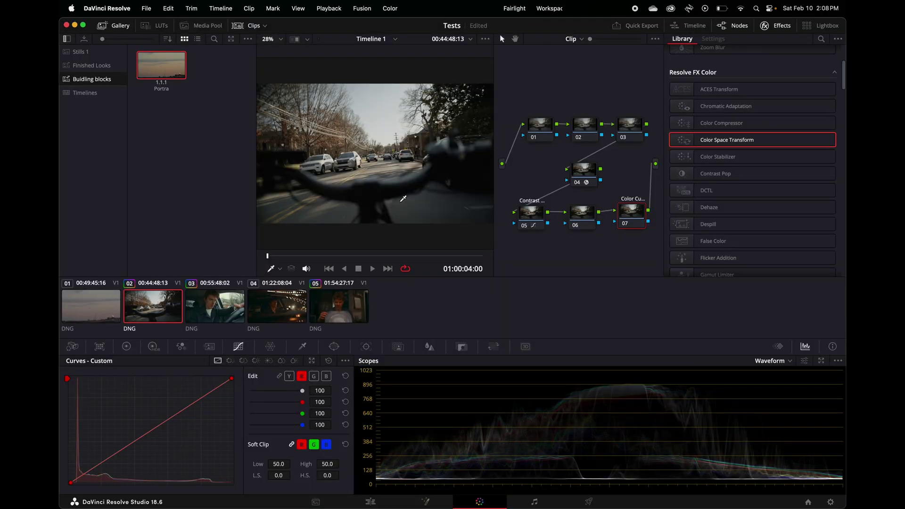
On node 07, adjust the red curve's black point and add a low control point
scroll(403, 198, up, 2)
scroll(404, 198, down, 3)
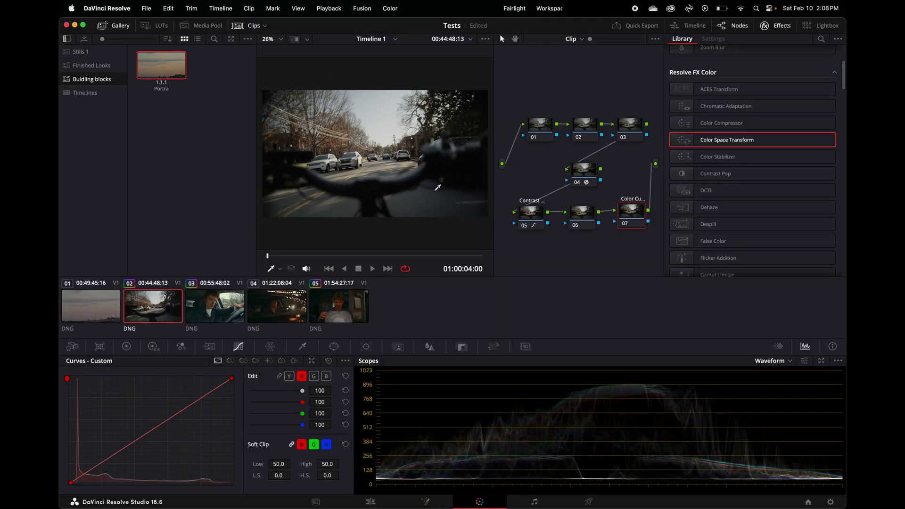
drag(636, 217, 634, 222)
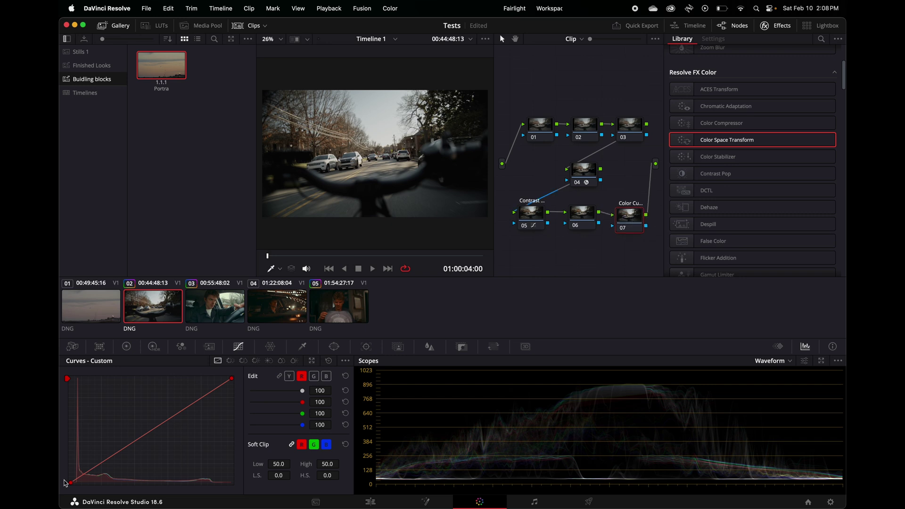
drag(71, 484, 79, 489)
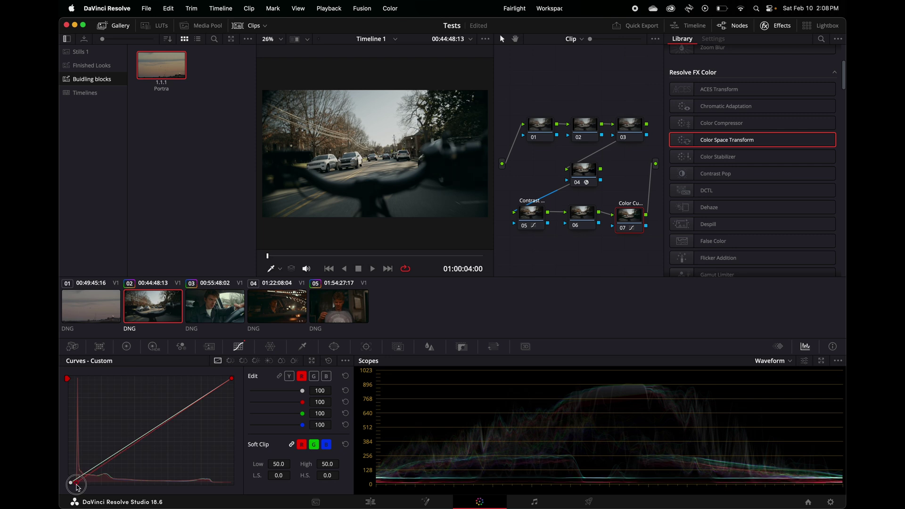
click(101, 465)
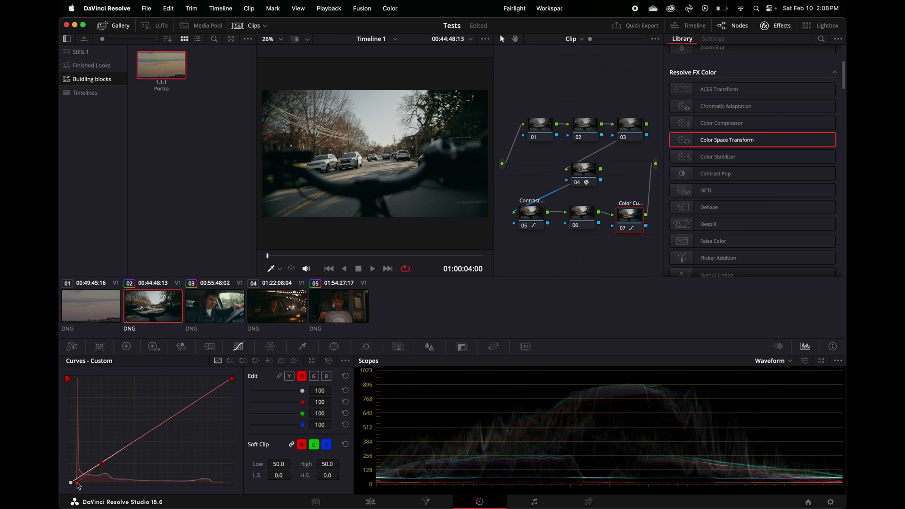
drag(79, 486, 79, 486)
Pull the blue curve's top down to warm highlights, comparing with node 07 bypassed
click(326, 377)
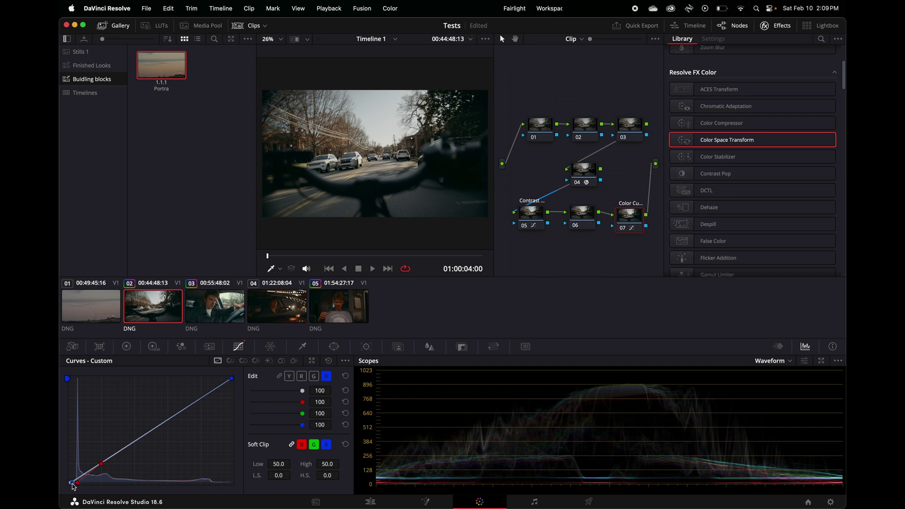
click(126, 449)
drag(233, 382, 243, 398)
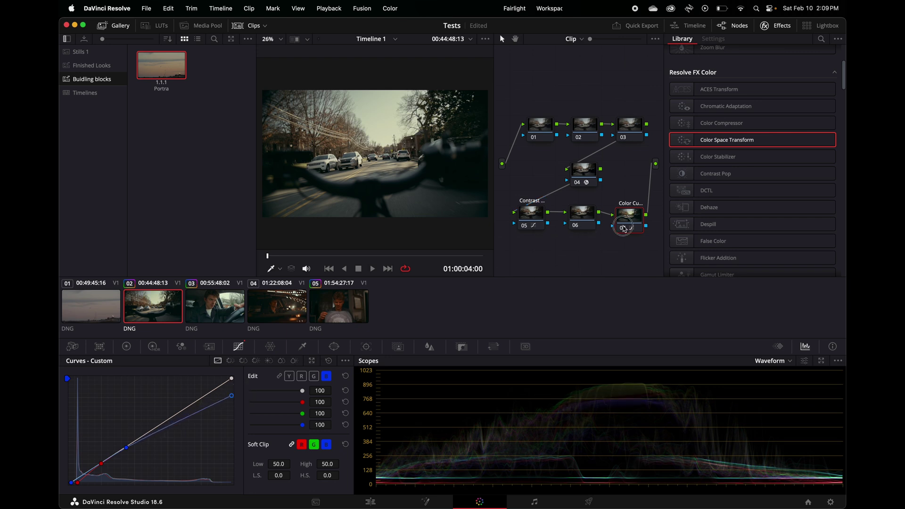
click(623, 229)
click(624, 229)
click(624, 229)
click(624, 229)
click(624, 229)
click(624, 228)
drag(232, 396, 236, 393)
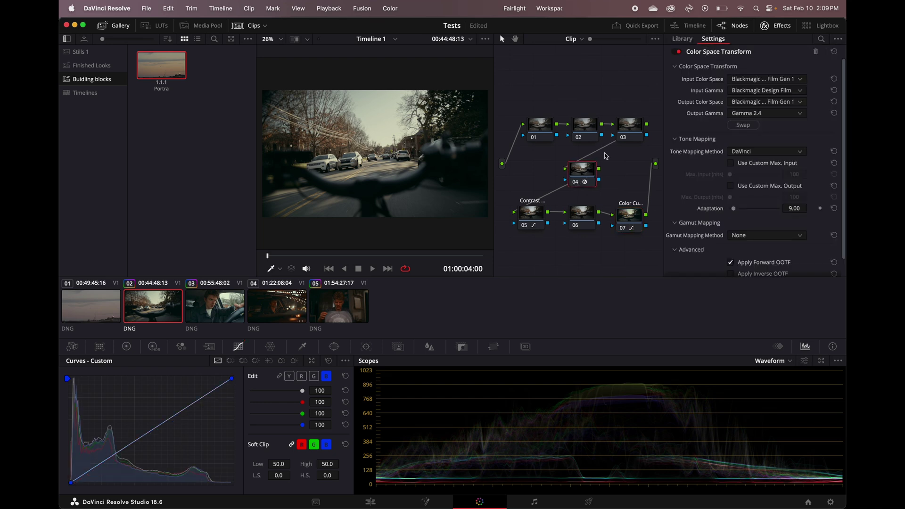
Tidy the positions of nodes 01, 02 and 03, ending with node 03 selected
drag(630, 125, 630, 136)
click(588, 132)
drag(540, 128, 540, 124)
click(592, 138)
click(629, 140)
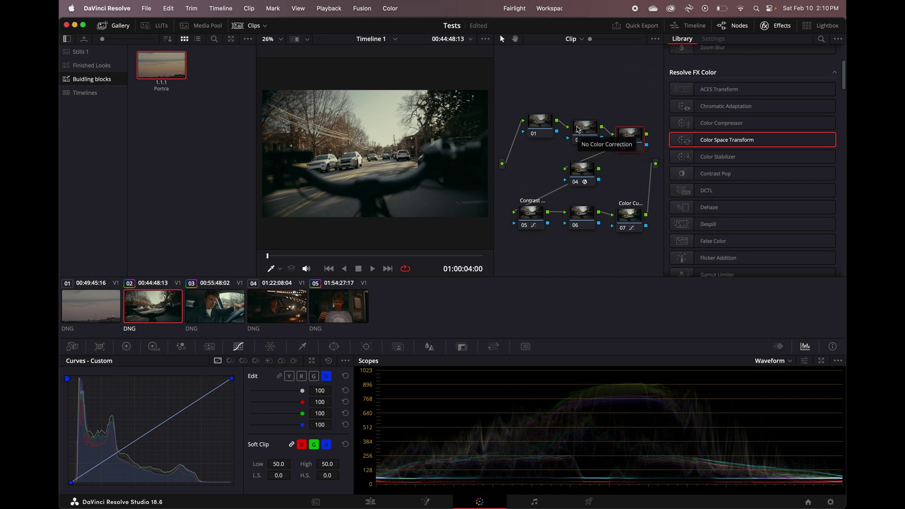
Reposition nodes 01 and 02 and reselect node 03 with its primary wheels showing
key(shift+semicolon)
key(shift+semicolon)
click(633, 142)
click(125, 346)
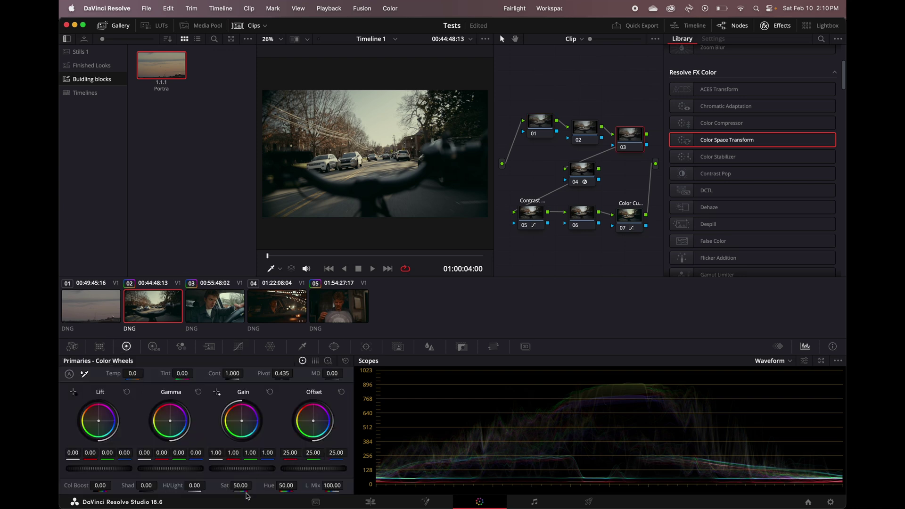
click(632, 138)
drag(584, 137, 584, 149)
drag(543, 126, 575, 123)
click(630, 133)
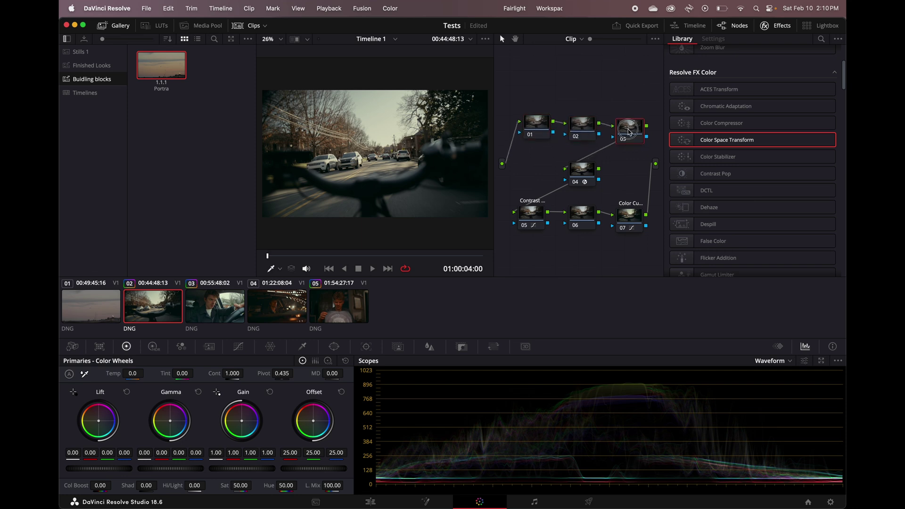
click(537, 126)
click(583, 126)
click(632, 136)
Label node 03 'Dense Sat'
right_click(632, 135)
click(631, 134)
right_click(629, 133)
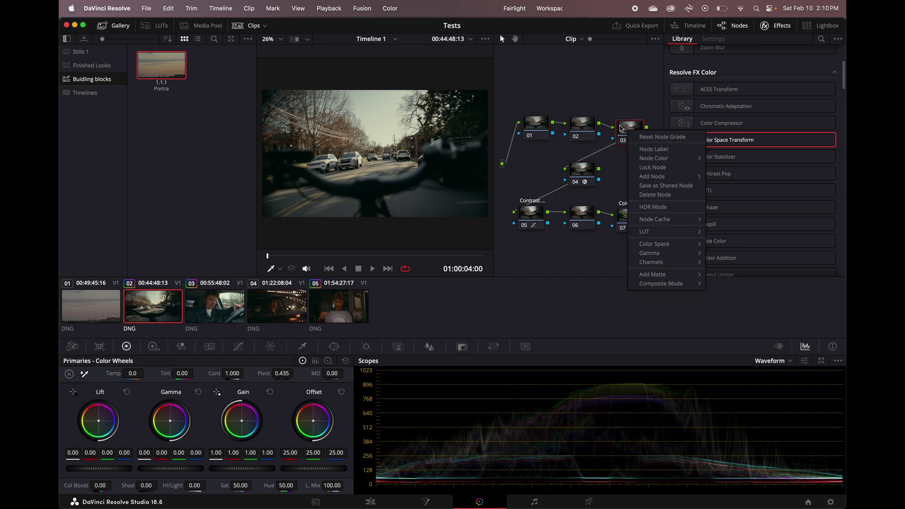
click(626, 131)
right_click(625, 130)
click(642, 147)
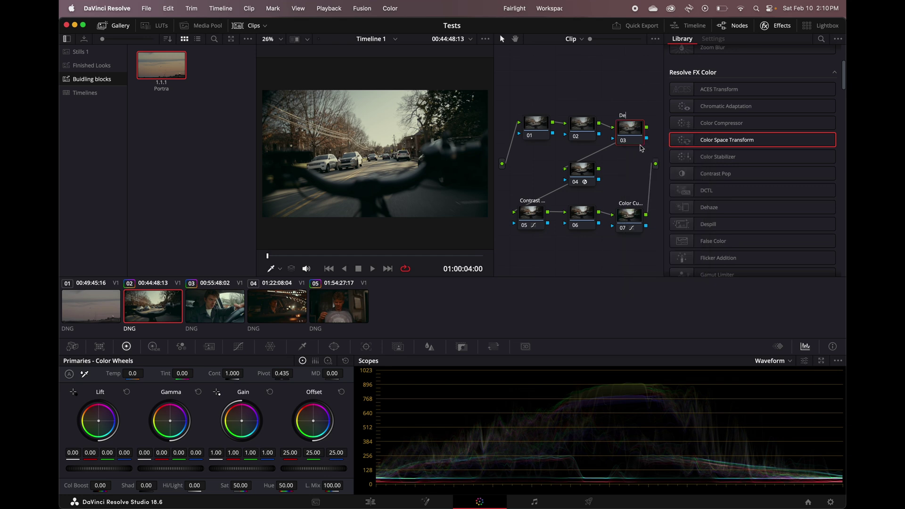
right_click(640, 132)
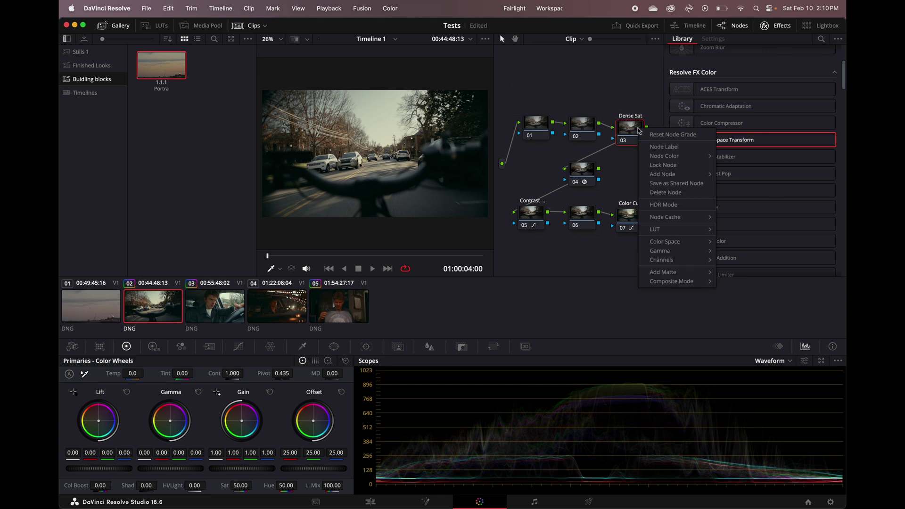
Set node 03's color space to HSV and turn off Channel 1
mouse_move(681, 248)
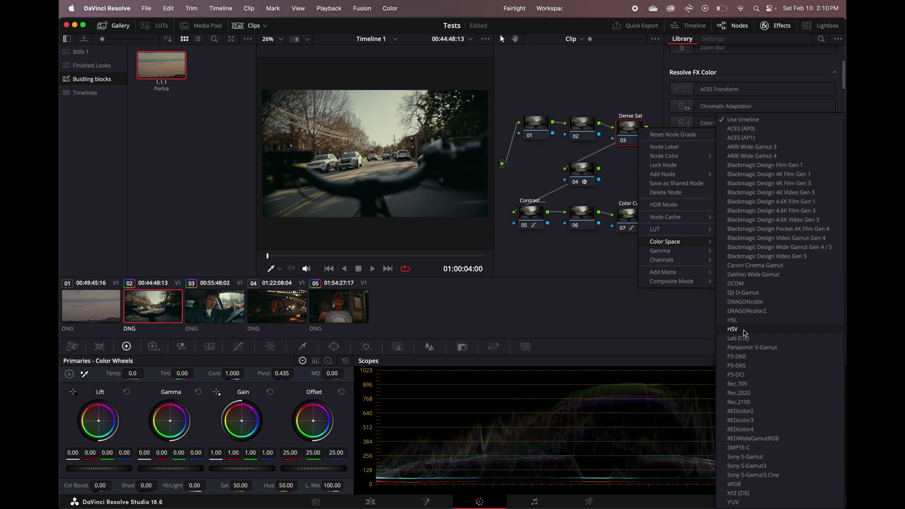
click(740, 331)
right_click(631, 136)
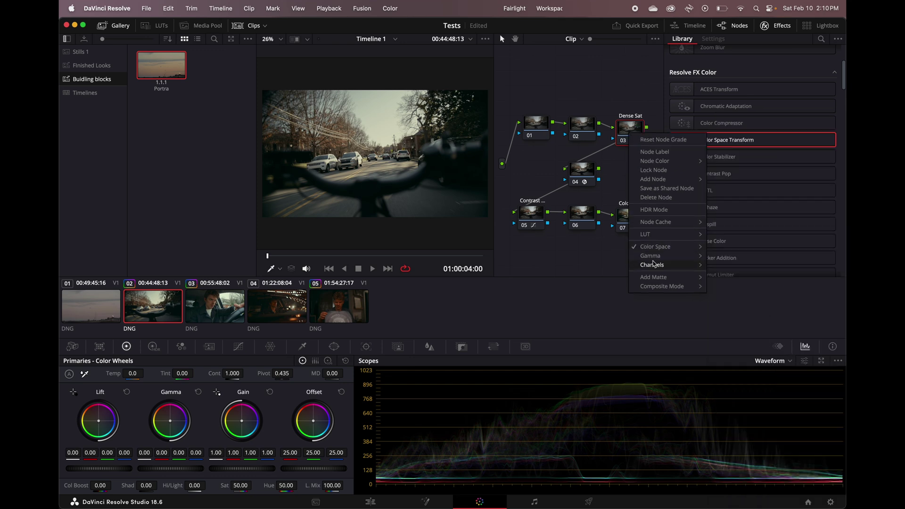
mouse_move(686, 270)
click(729, 265)
right_click(639, 144)
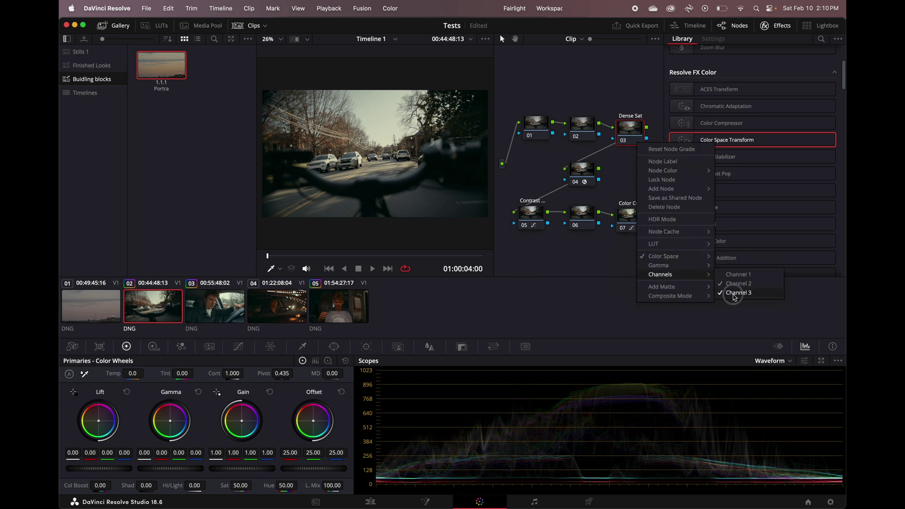
click(735, 294)
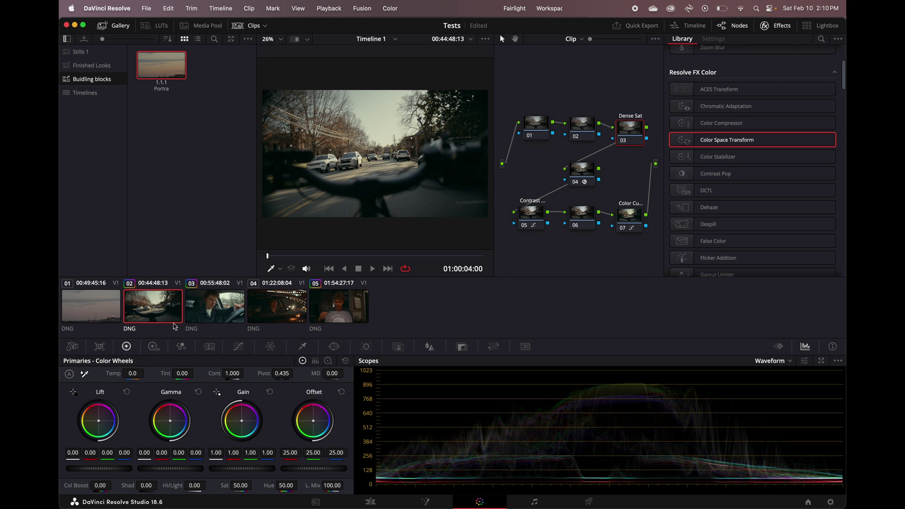
Raise the Dense Sat node's Gain master wheel to 1.34, then bypass it with Ctrl+D
drag(257, 468, 450, 254)
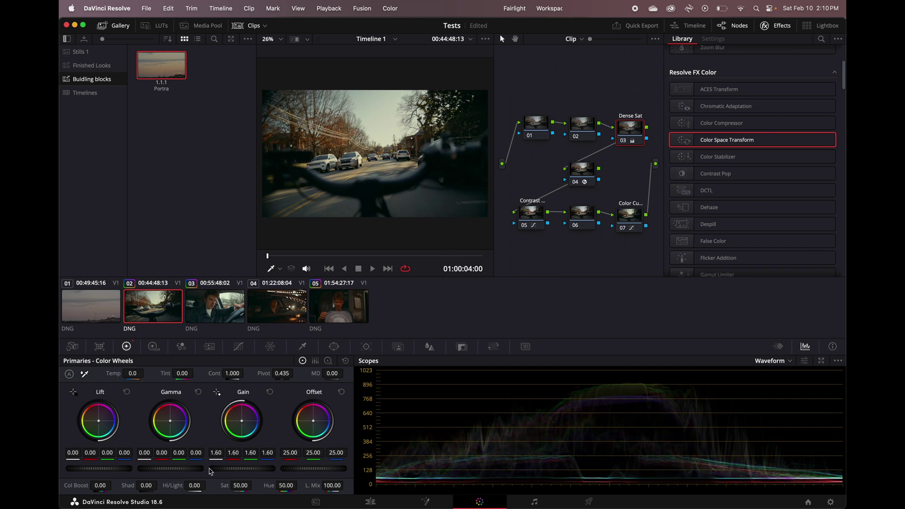
drag(255, 468, 345, 454)
drag(199, 468, 830, 413)
drag(231, 472, 452, 254)
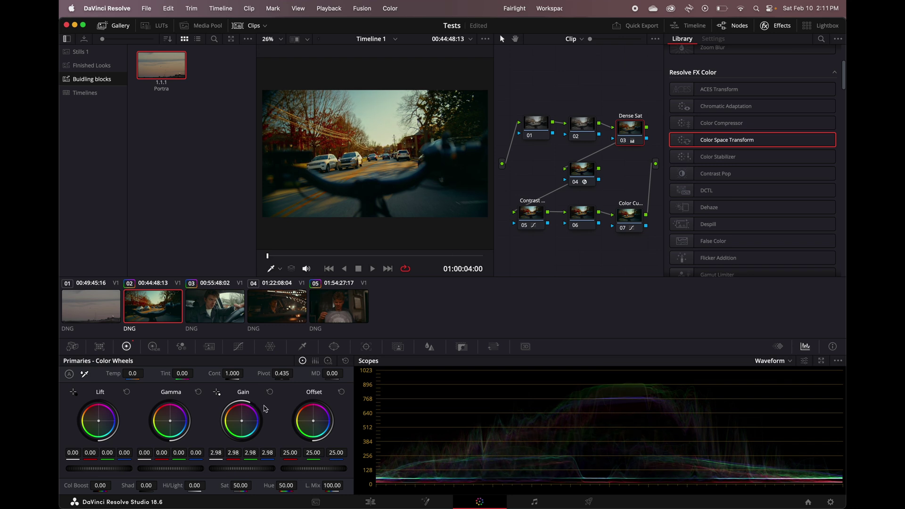
click(270, 392)
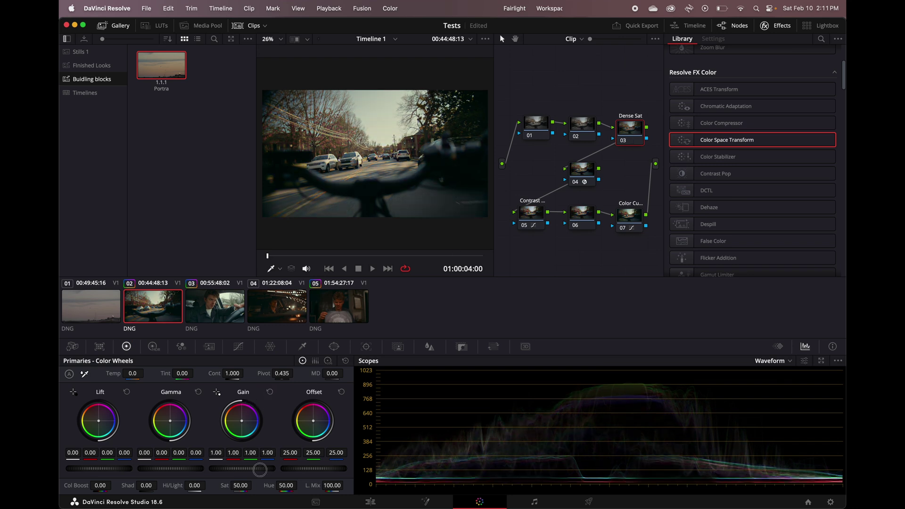
drag(307, 473, 398, 464)
key(ctrl+d)
key(ctrl+d)
key(ctrl+d)
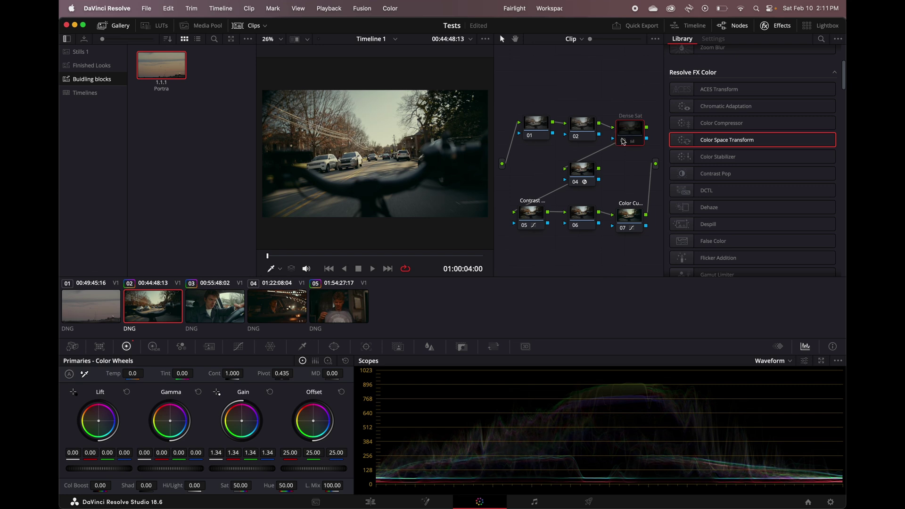
Toggle the Dense Sat node to compare the grade, then select node 02
click(623, 141)
click(624, 141)
click(623, 141)
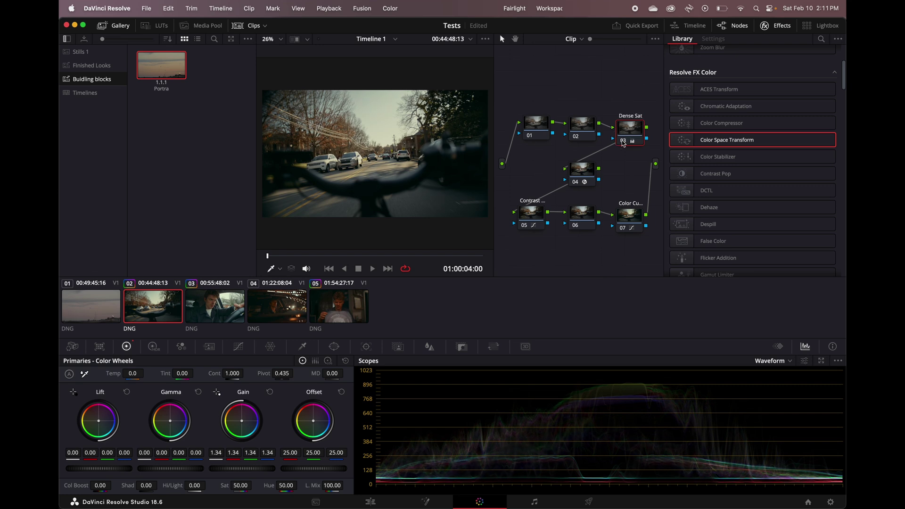
click(623, 141)
click(576, 138)
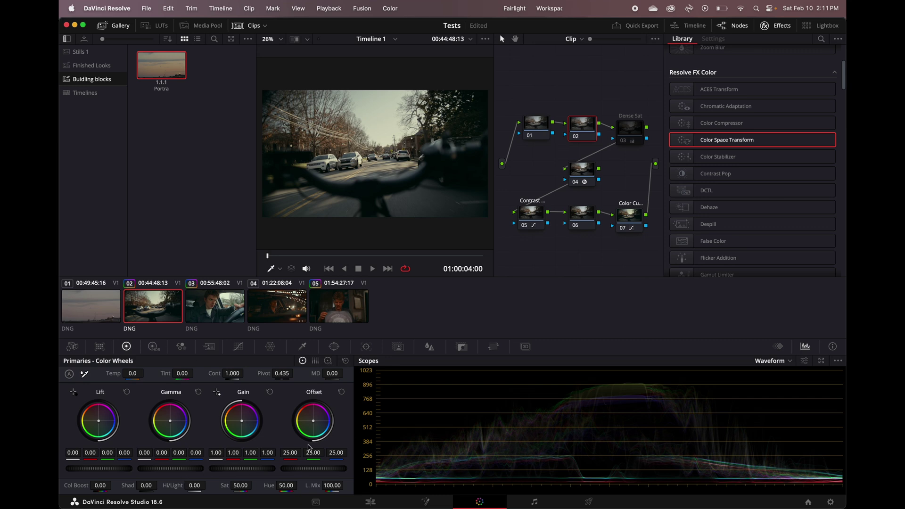
click(631, 131)
click(569, 125)
Try higher and lower saturation on node 02, then reset it to 50
drag(240, 486, 269, 478)
drag(329, 479, 491, 470)
drag(274, 484, 220, 487)
double_click(225, 486)
scroll(437, 136, up, 5)
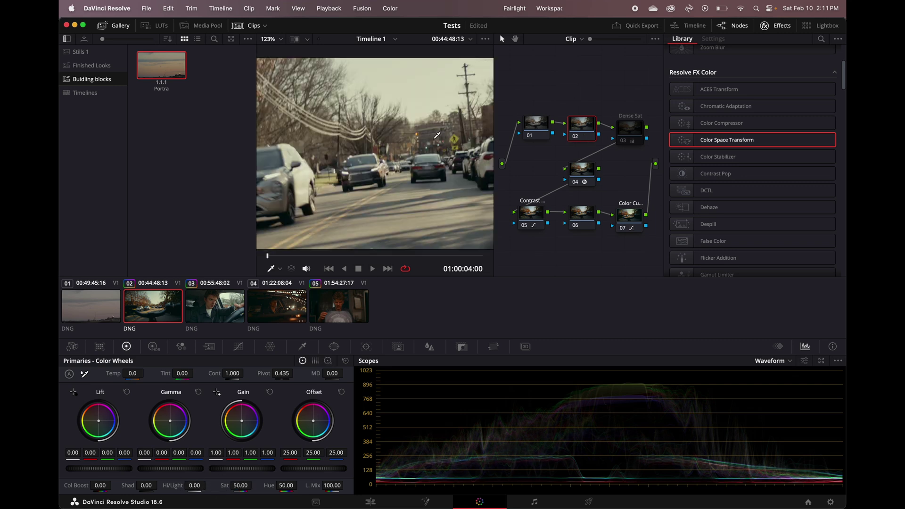
scroll(438, 136, down, 6)
Preview the clip full-screen, then raise node 02's saturation to about 54.80
click(631, 136)
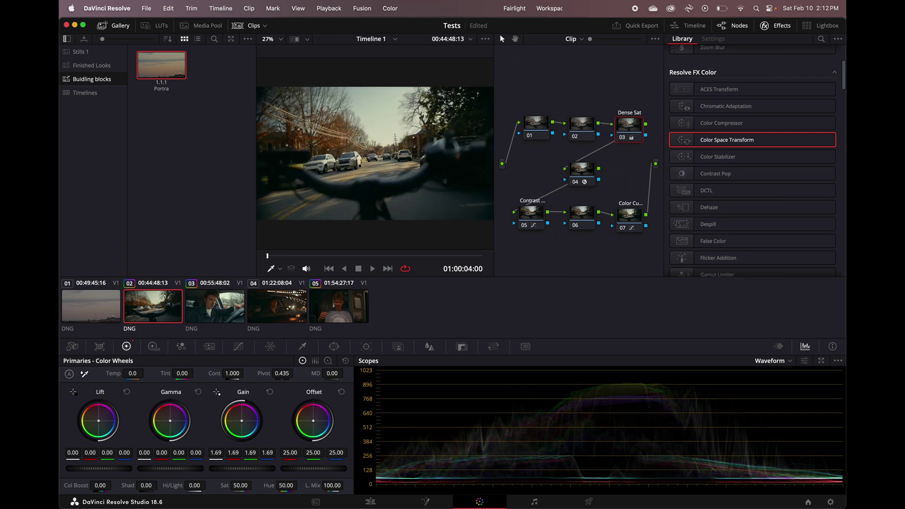
key(super+f)
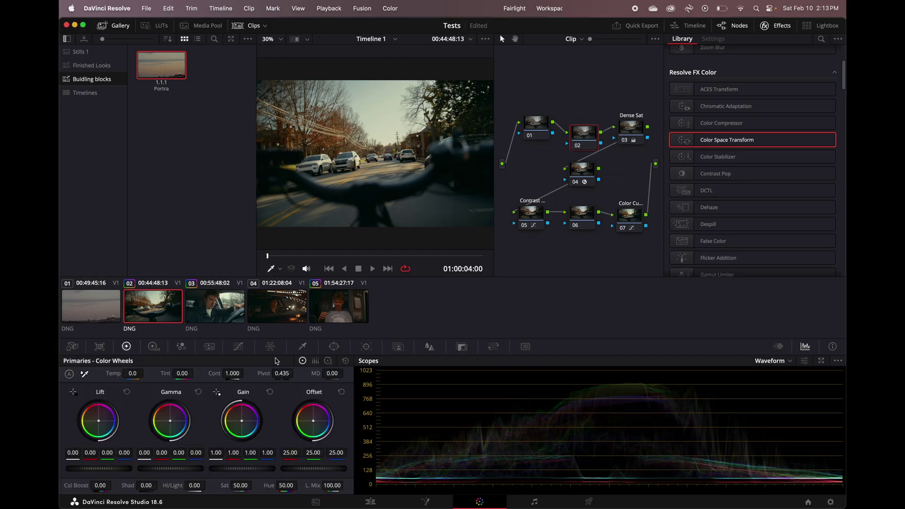
scroll(383, 219, down, 1)
scroll(414, 146, up, 4)
click(627, 133)
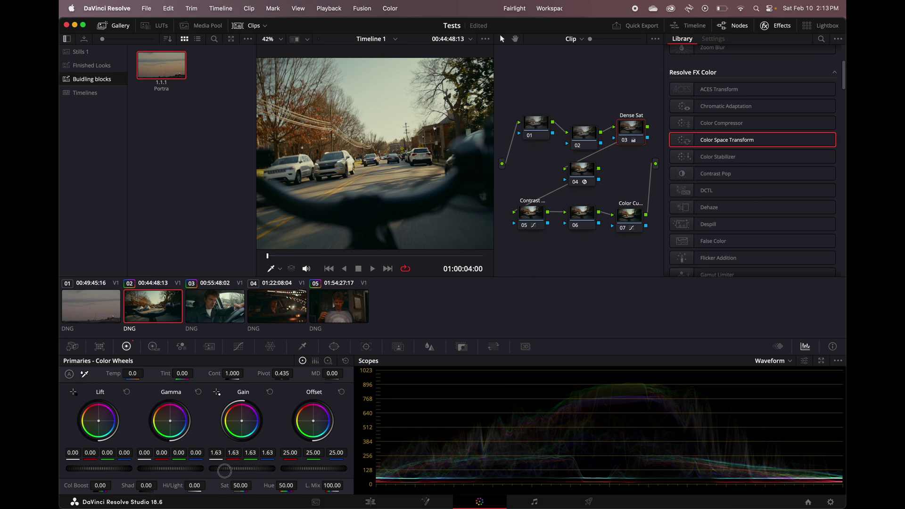
key(shift+semicolon)
mouse_move(242, 484)
mouse_down()
mouse_move(256, 484)
mouse_move(245, 487)
mouse_up()
scroll(398, 203, up, 6)
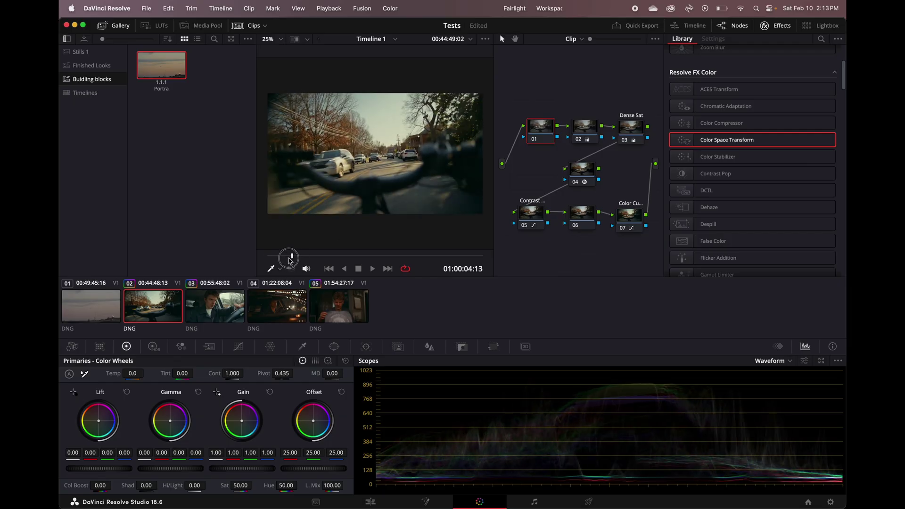
Hide the stills gallery and add a trial Color Space Transform node wired to the output
drag(289, 260, 225, 254)
key(ctrl+g)
scroll(580, 165, down, 5)
right_click(560, 193)
click(698, 207)
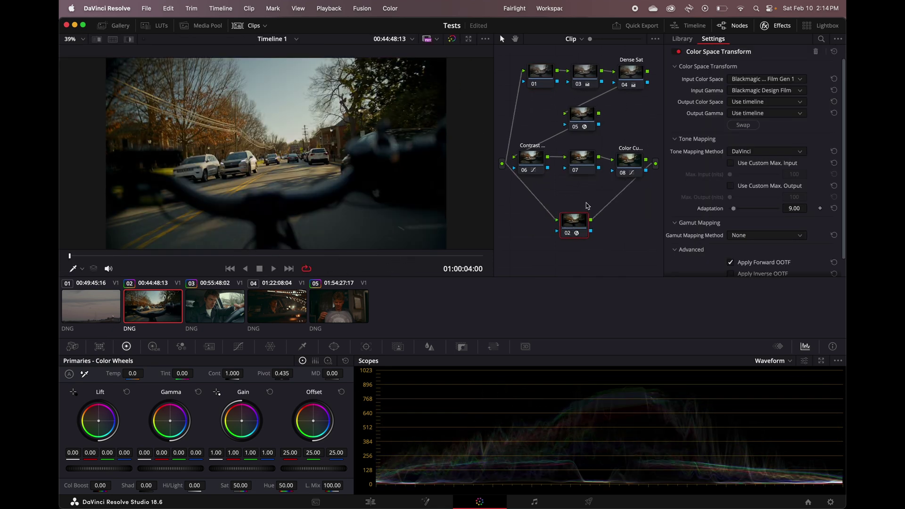
drag(645, 160, 656, 164)
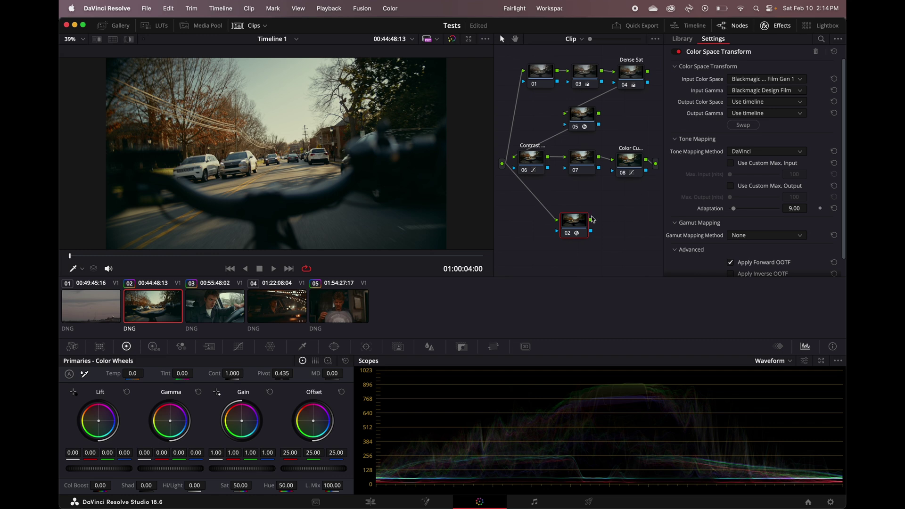
drag(591, 220, 656, 164)
Delete the trial transform node and bring up node 04's options
key(Delete)
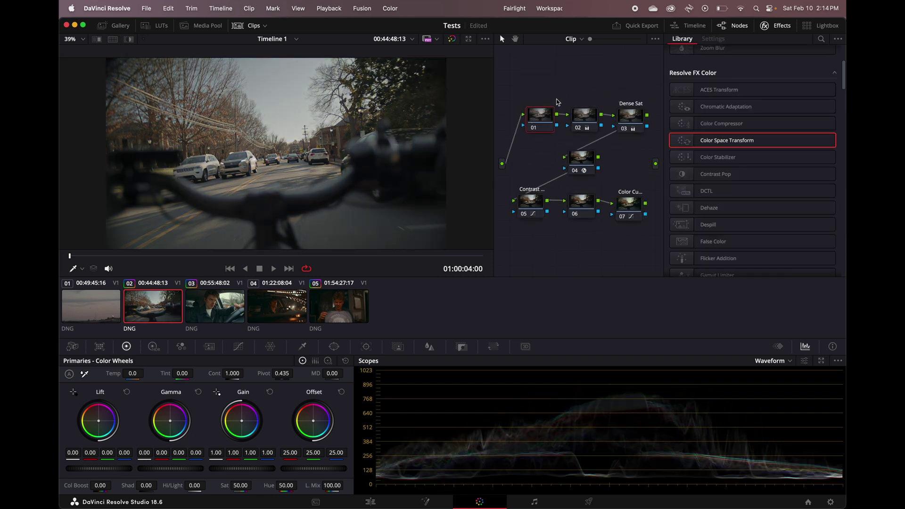
click(582, 159)
right_click(596, 180)
key(Escape)
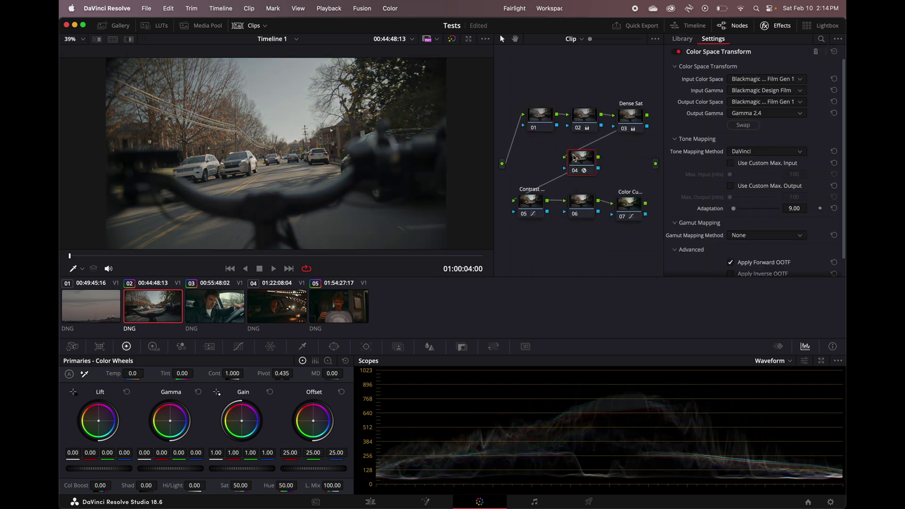
Connect node 07 to the tree output and nudge node 01's lift and gain very slightly
drag(543, 117, 540, 112)
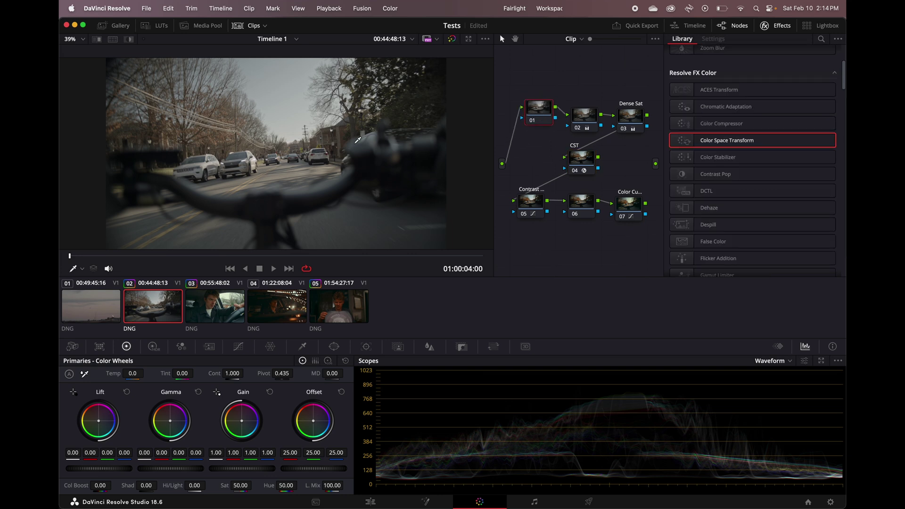
drag(646, 203, 655, 164)
drag(531, 111, 530, 126)
drag(100, 424, 100, 422)
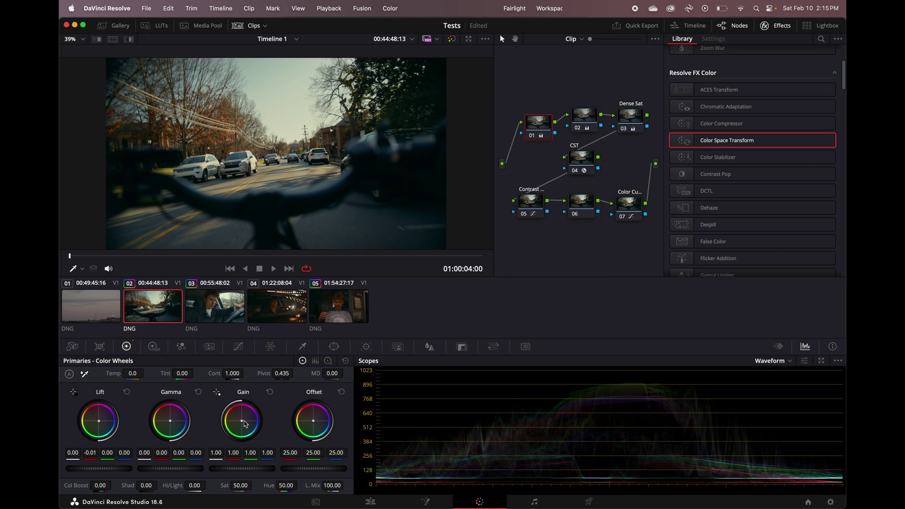
drag(245, 423, 241, 420)
Tidy the node graph by moving the CST, 07 and Contrast nodes up
click(583, 122)
click(534, 131)
right_click(534, 131)
click(570, 148)
click(583, 158)
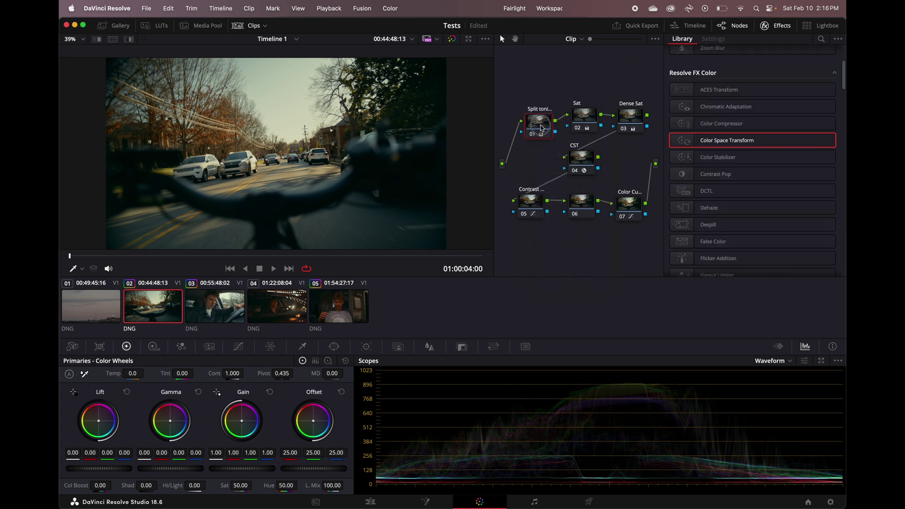
click(587, 162)
drag(587, 163, 587, 161)
drag(629, 210, 623, 194)
drag(541, 206, 536, 189)
Rename node 06 to 'RGB Mixer'
right_click(579, 207)
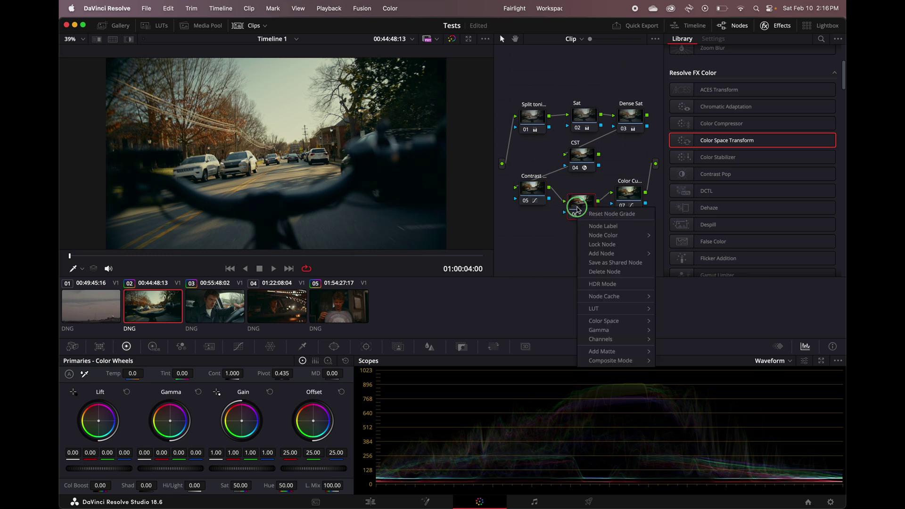
click(616, 229)
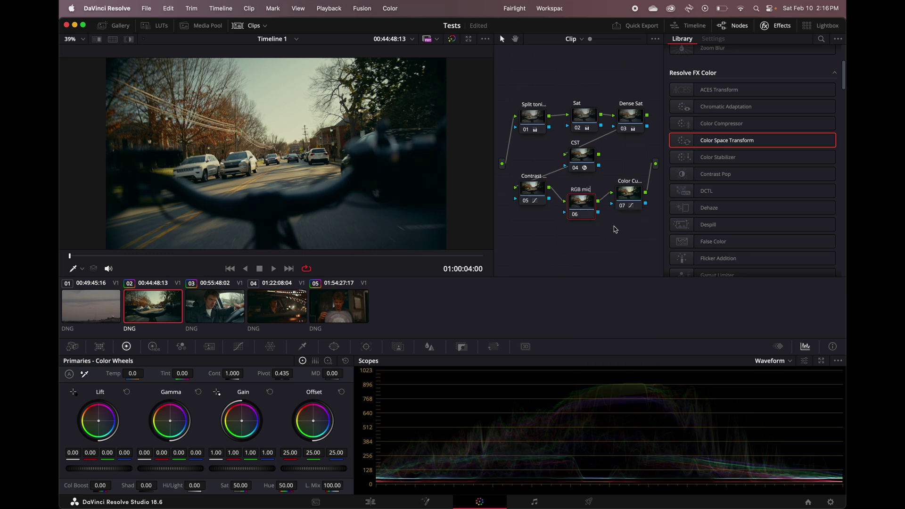
text(RGB Mixer)
key(Return)
Show the RGB Mixer controls and switch the scope to the vectorscope
click(180, 347)
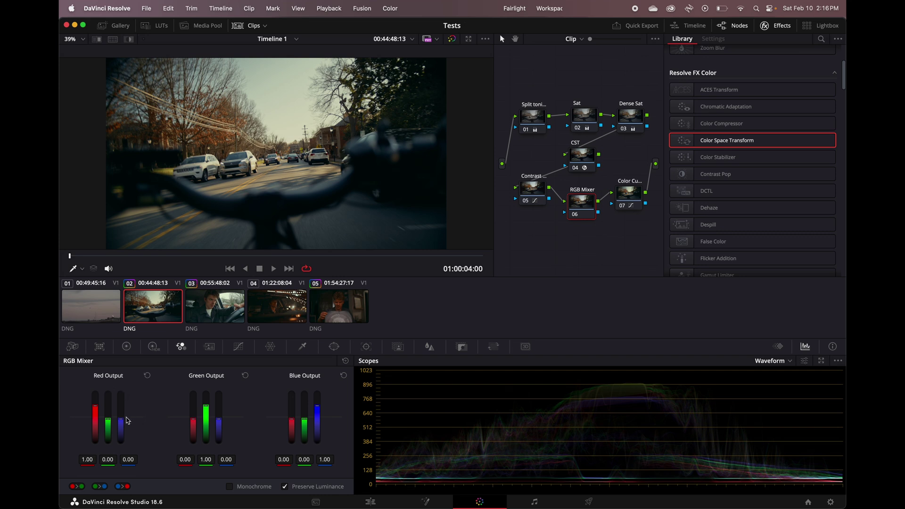
click(786, 361)
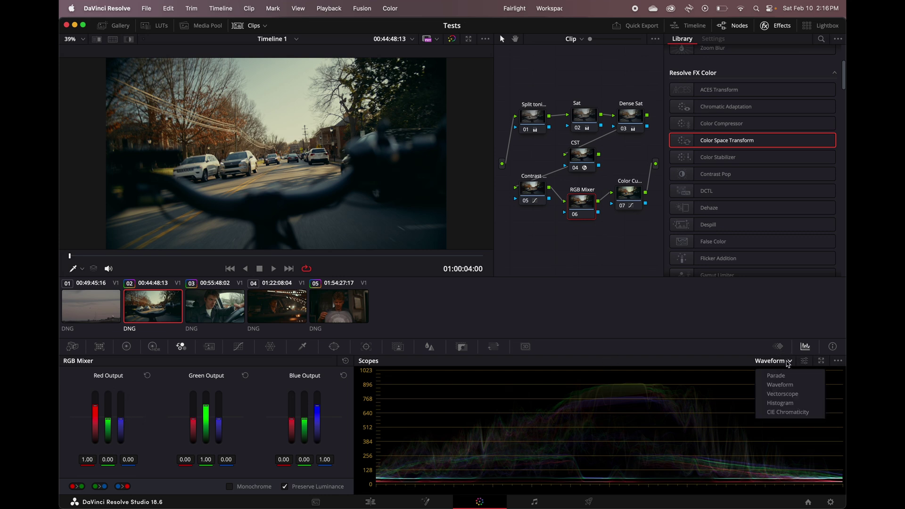
click(798, 394)
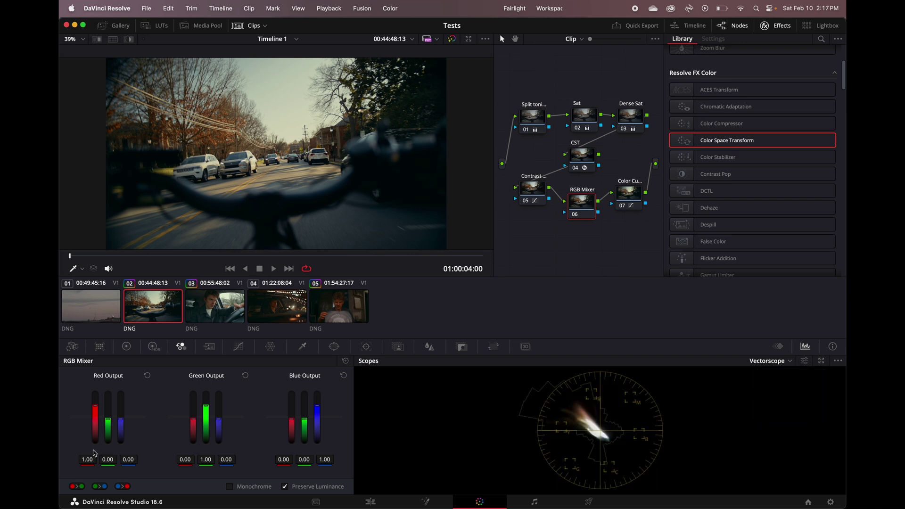
scroll(286, 186, down, 3)
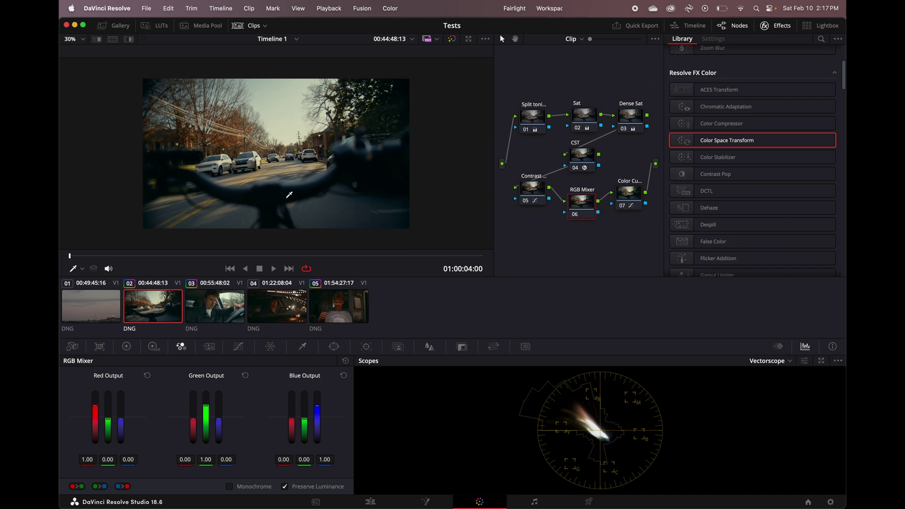
scroll(289, 195, up, 6)
scroll(289, 194, down, 2)
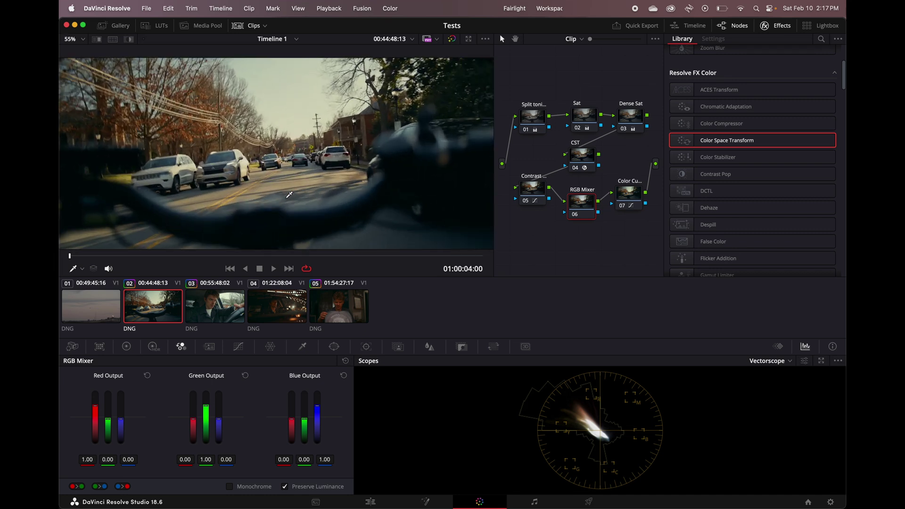
scroll(289, 194, down, 4)
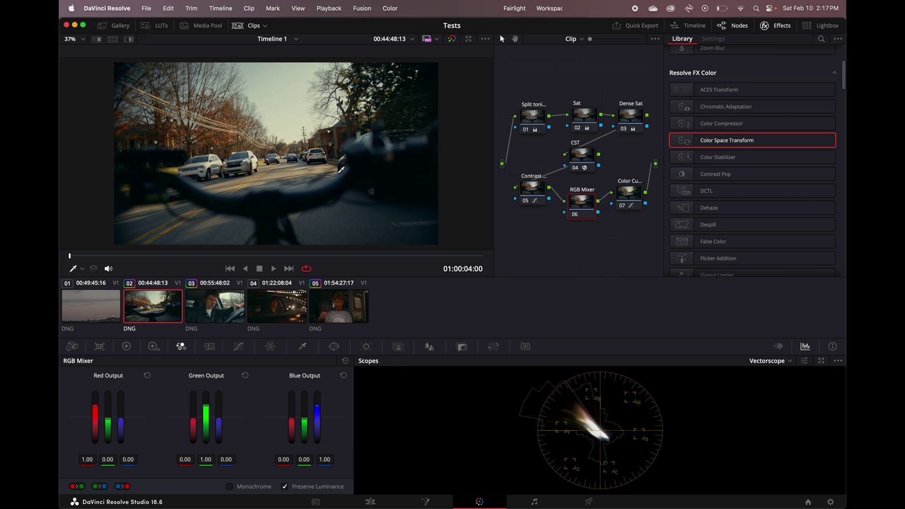
scroll(335, 163, up, 5)
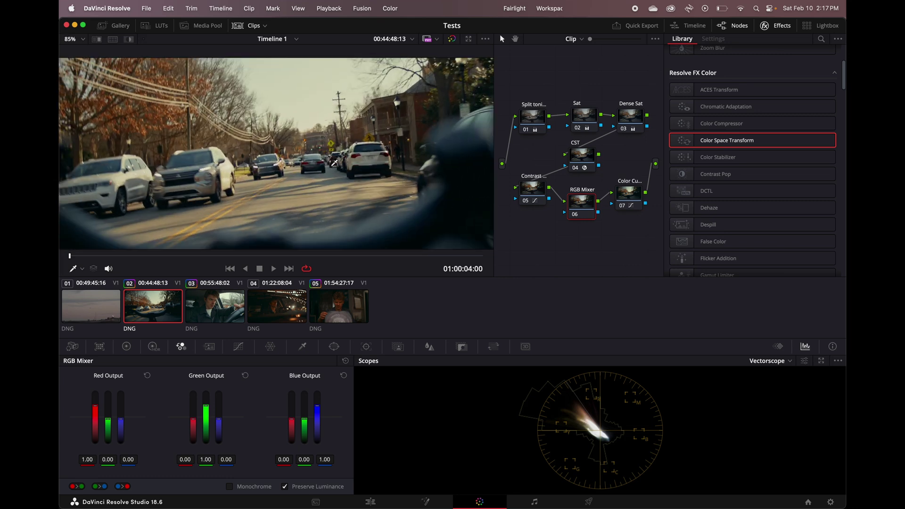
scroll(335, 163, down, 5)
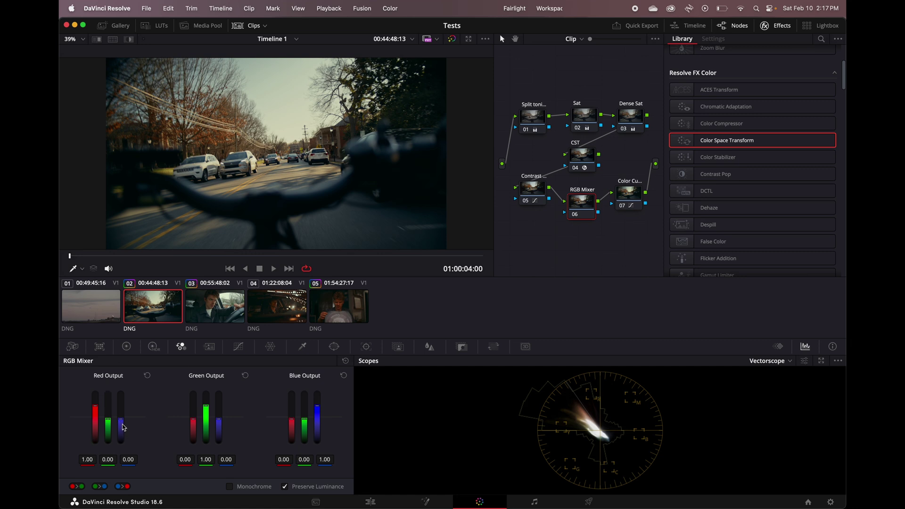
Set the red/blue crosstalk to -0.09 and lower the green output to 0.90
drag(124, 428, 133, 455)
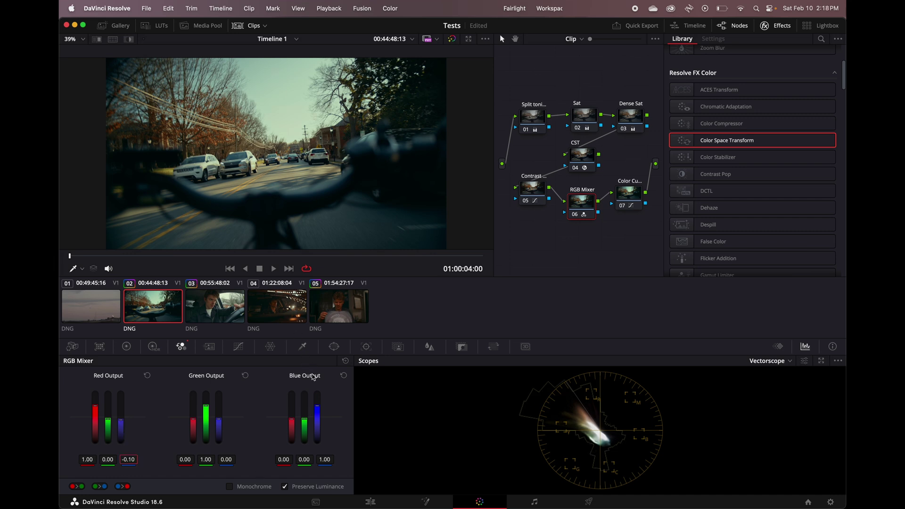
click(283, 459)
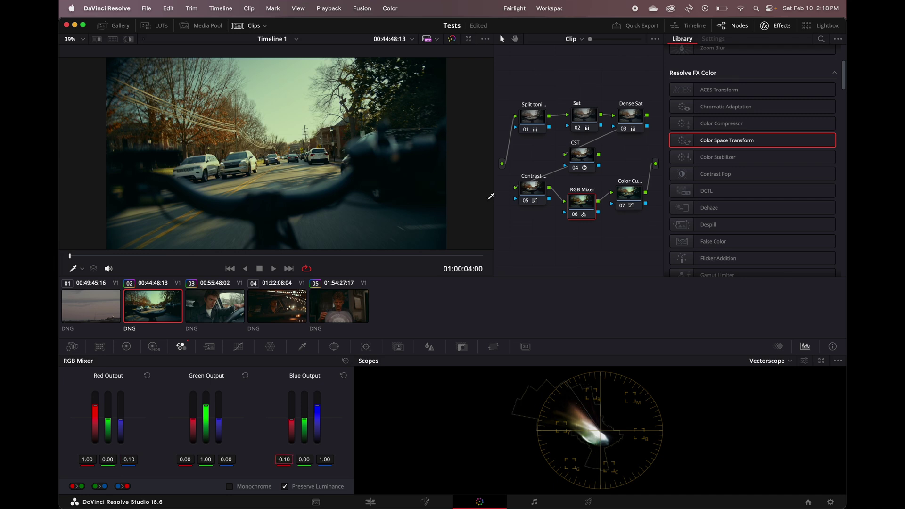
click(575, 215)
click(576, 215)
drag(208, 417, 206, 416)
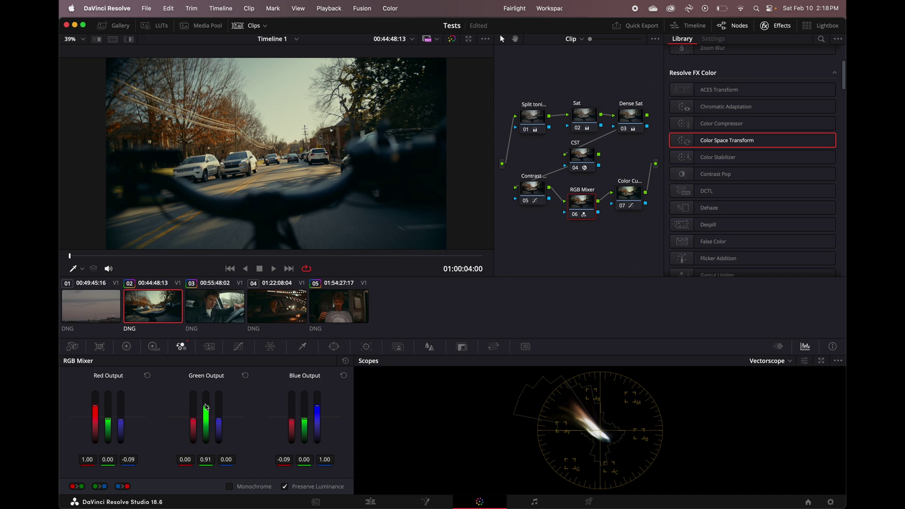
Toggle the RGB Mixer node off and on repeatedly to compare, leaving it enabled
click(576, 216)
click(576, 215)
click(576, 216)
click(577, 216)
click(576, 216)
click(576, 216)
click(576, 216)
click(576, 216)
click(576, 215)
click(576, 215)
click(576, 216)
click(576, 216)
click(576, 215)
click(576, 216)
click(576, 216)
click(576, 215)
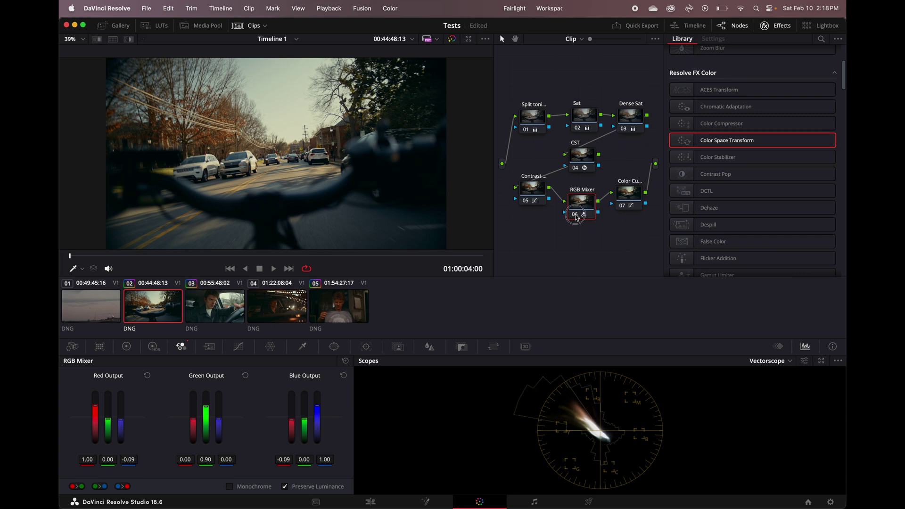
click(577, 215)
click(577, 216)
Tidy the node tree, nudging the Sat and Dense Sat nodes into place
drag(533, 116, 537, 118)
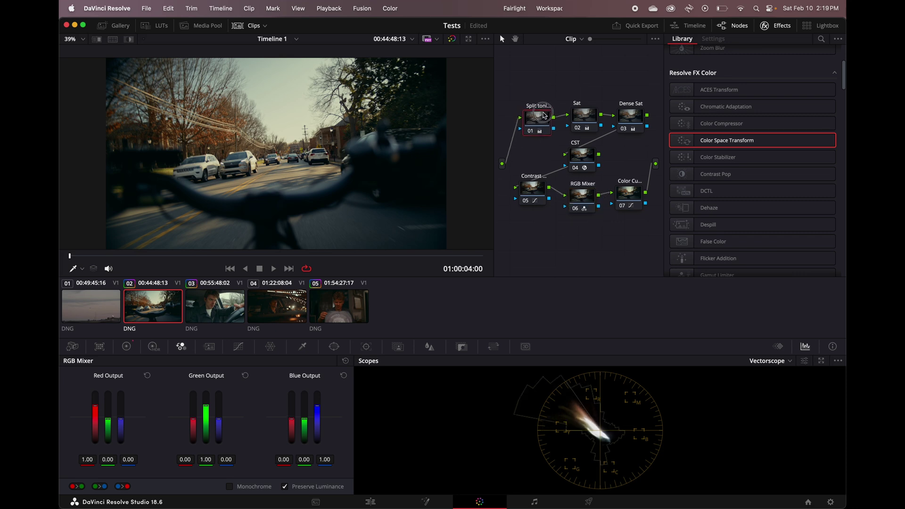
click(587, 120)
drag(621, 118, 619, 124)
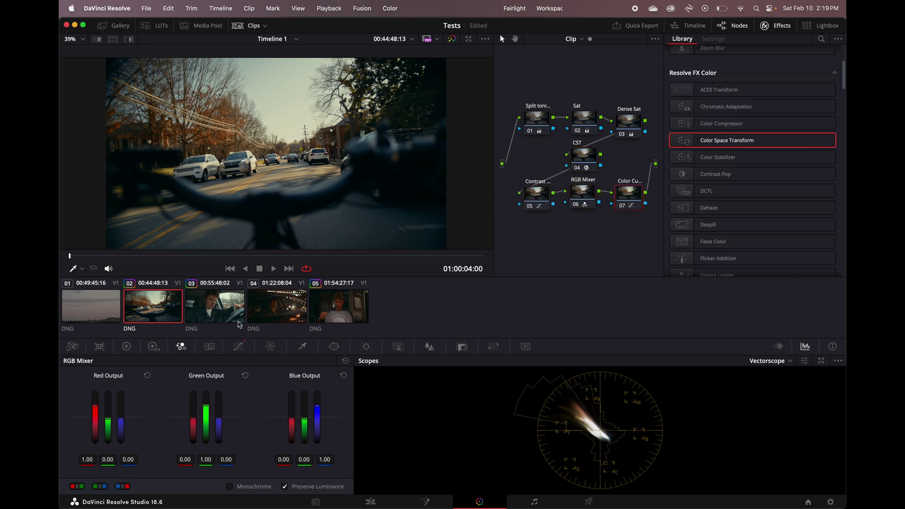
Apply clip 02's seven-node grade to clip 03 and inspect its Split toning and Dense Sat nodes
click(215, 309)
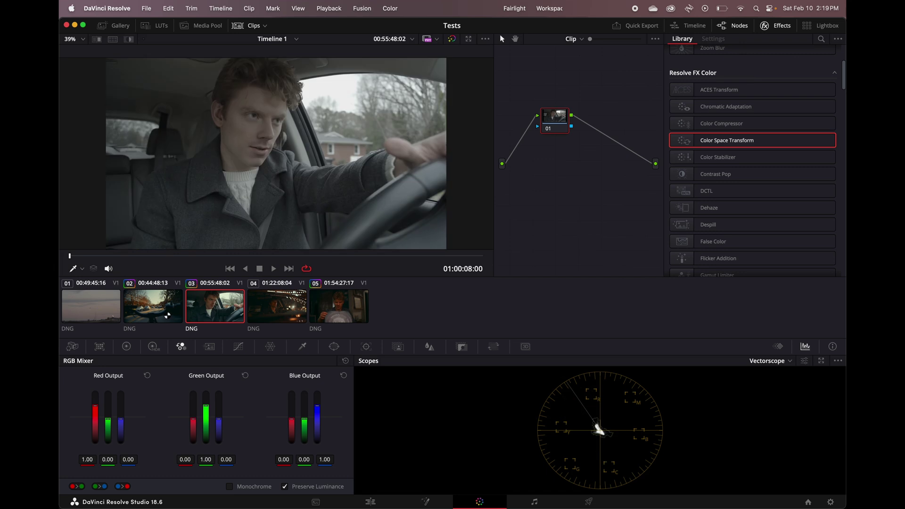
right_click(152, 313)
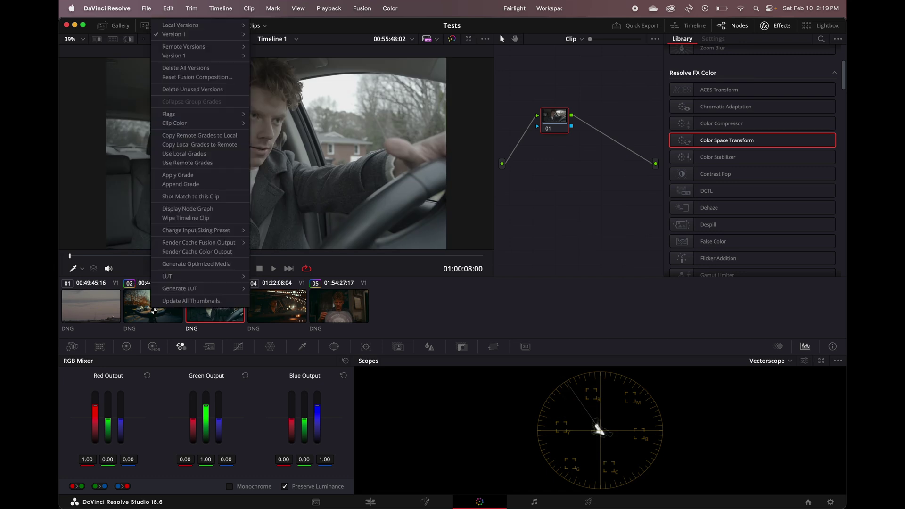
click(195, 176)
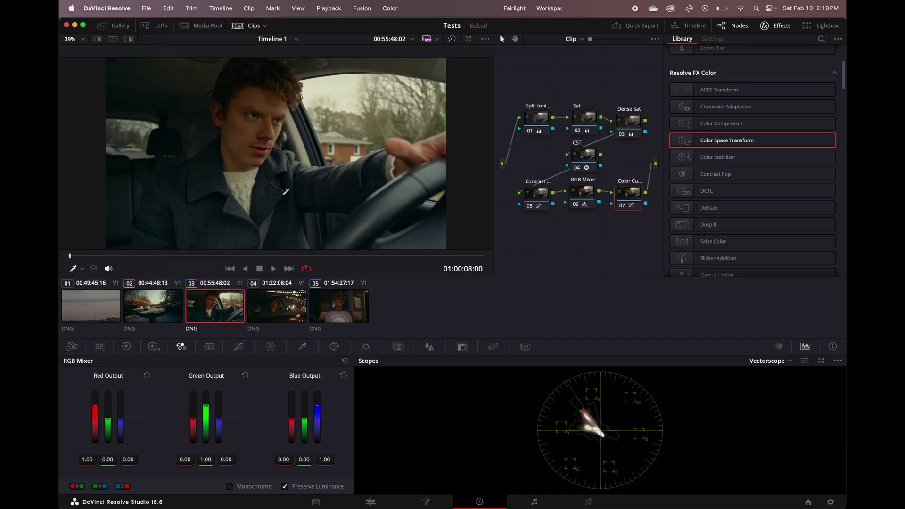
scroll(284, 170, up, 1)
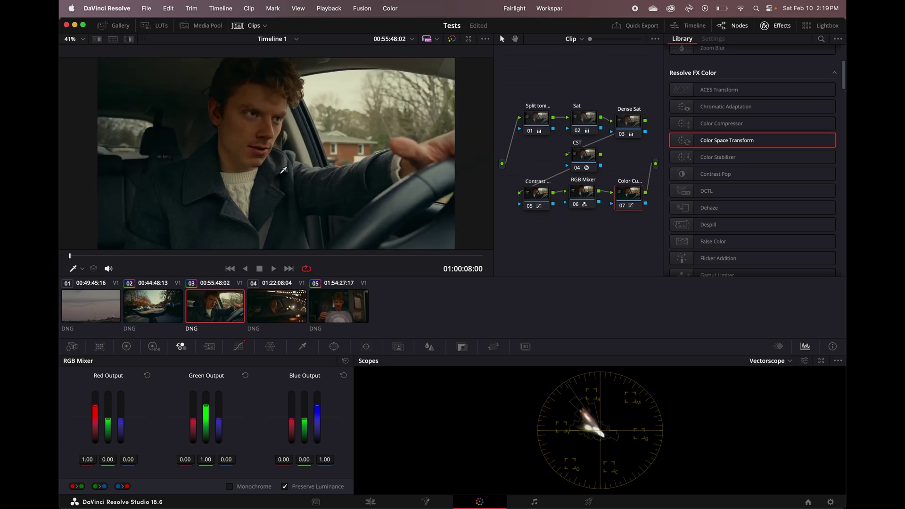
scroll(284, 170, up, 1)
scroll(288, 167, down, 3)
scroll(293, 164, up, 2)
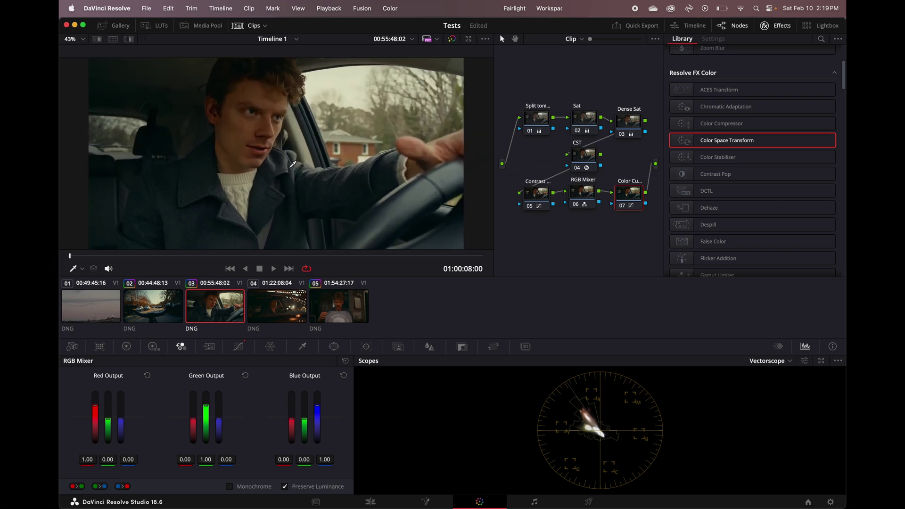
click(542, 124)
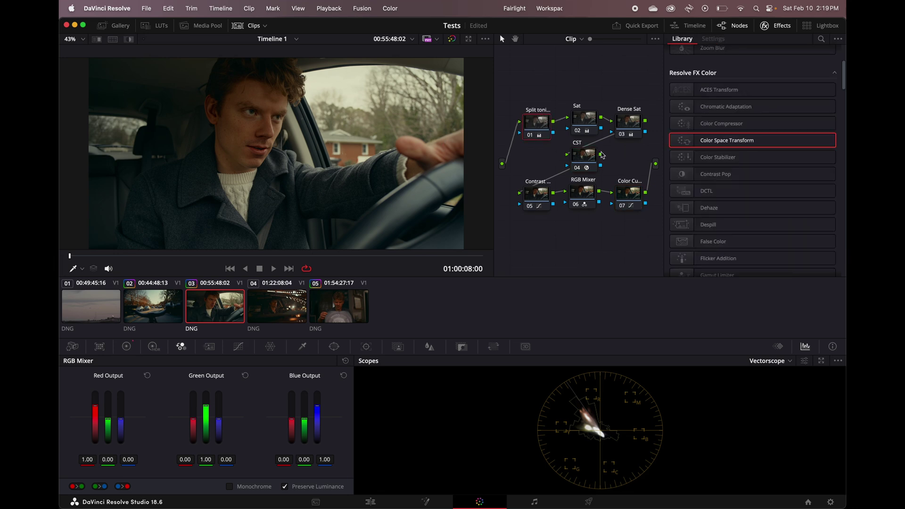
click(624, 125)
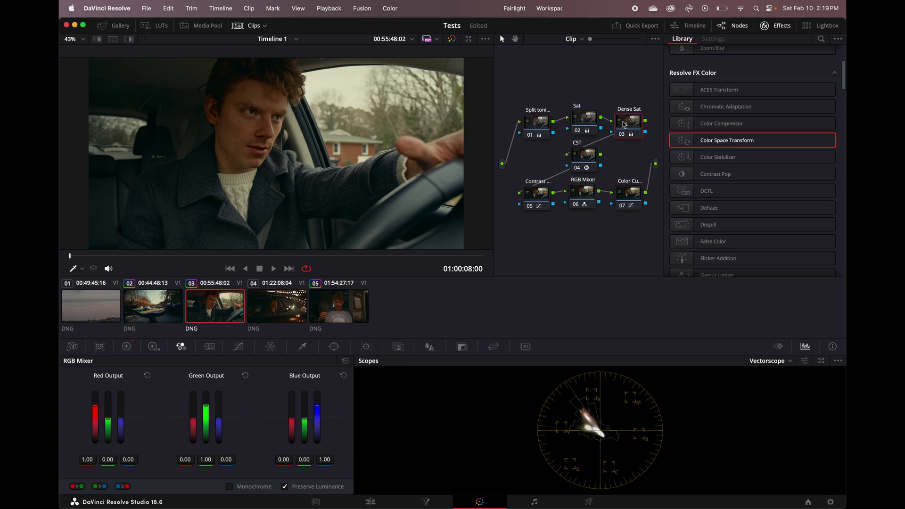
Bypass-test the Sat node, delete it, and wire Split toning directly into Dense Sat
click(127, 346)
click(582, 121)
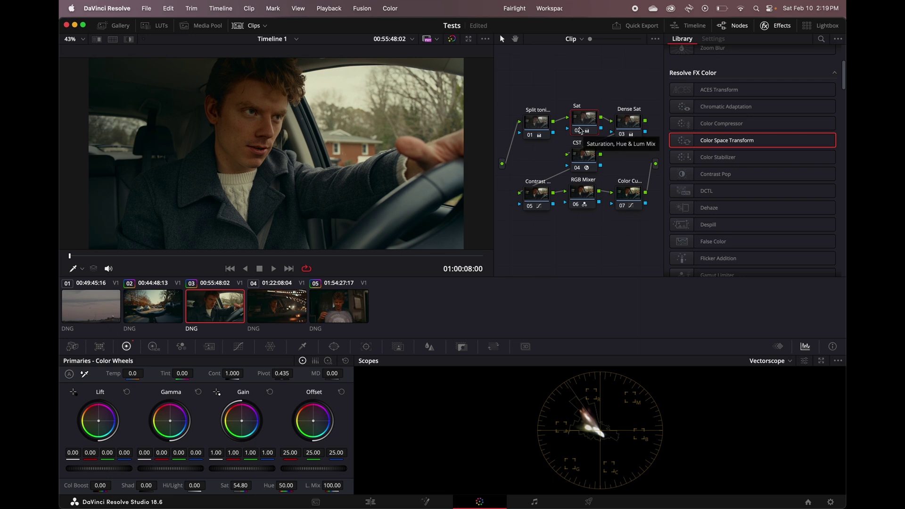
click(578, 132)
click(578, 131)
click(579, 128)
key(Delete)
drag(538, 124, 555, 120)
drag(631, 129, 614, 123)
Compare the Dense Sat node, then lower its gain to 1.28
click(606, 131)
click(606, 130)
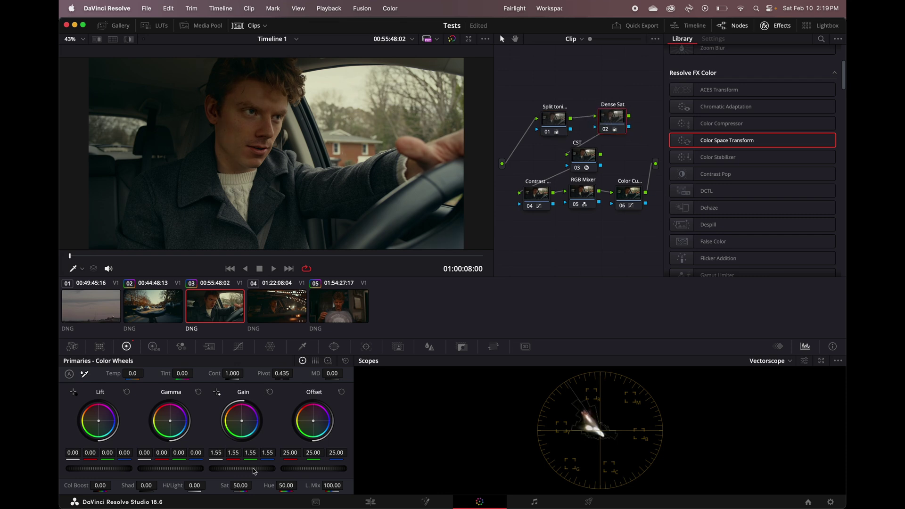
drag(255, 474, 189, 465)
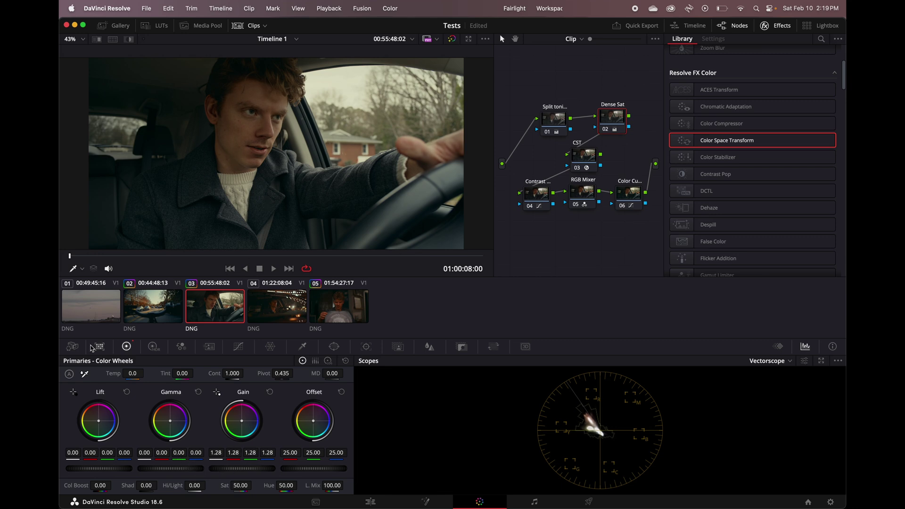
Set clip 03's raw exposure to 0.15, then copy its grade to clip 05 at 4224 temperature
click(72, 348)
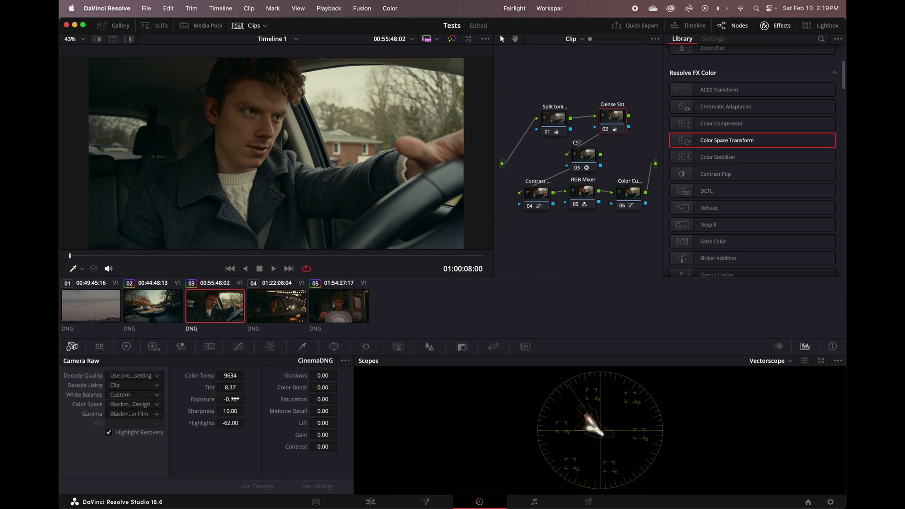
drag(233, 400, 259, 222)
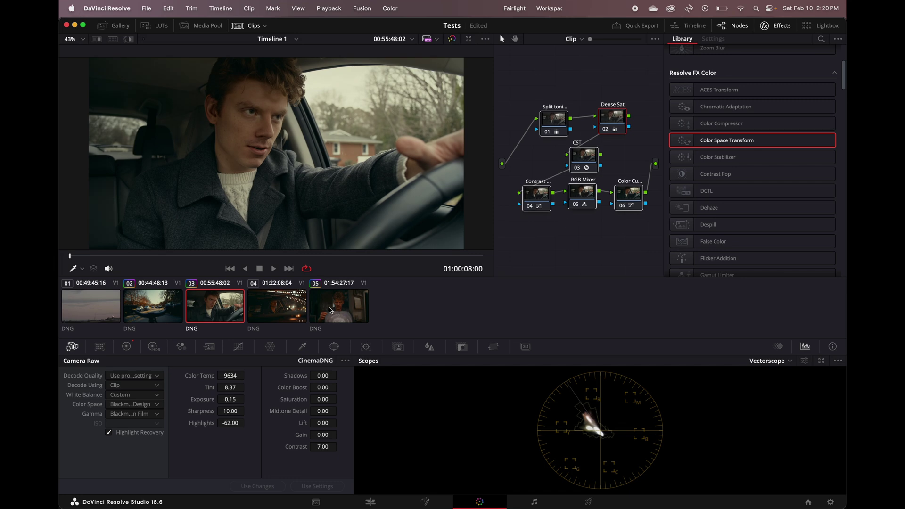
click(346, 318)
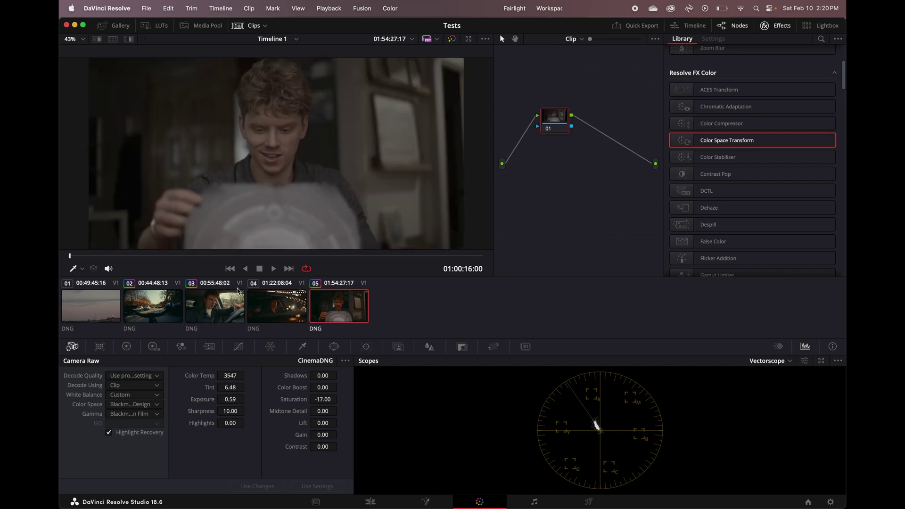
right_click(210, 307)
click(231, 172)
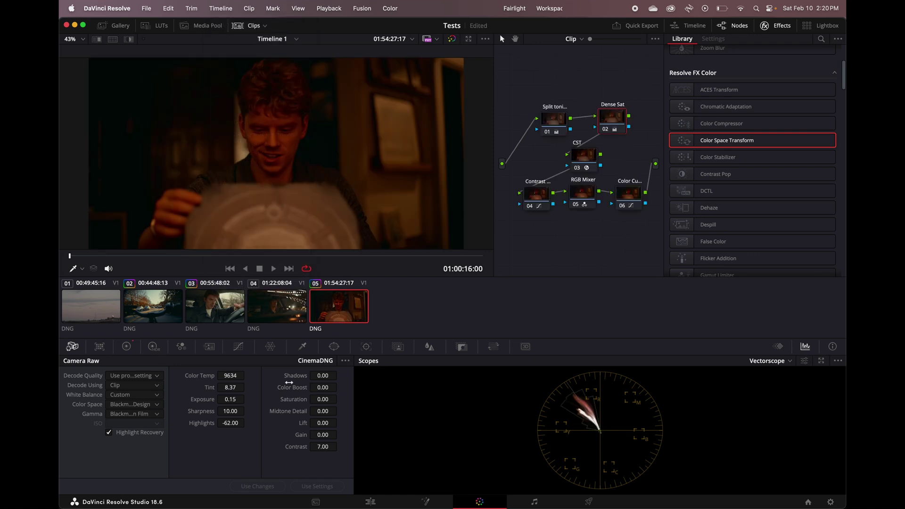
mouse_move(231, 376)
mouse_down()
mouse_move(118, 378)
mouse_move(259, 380)
mouse_up()
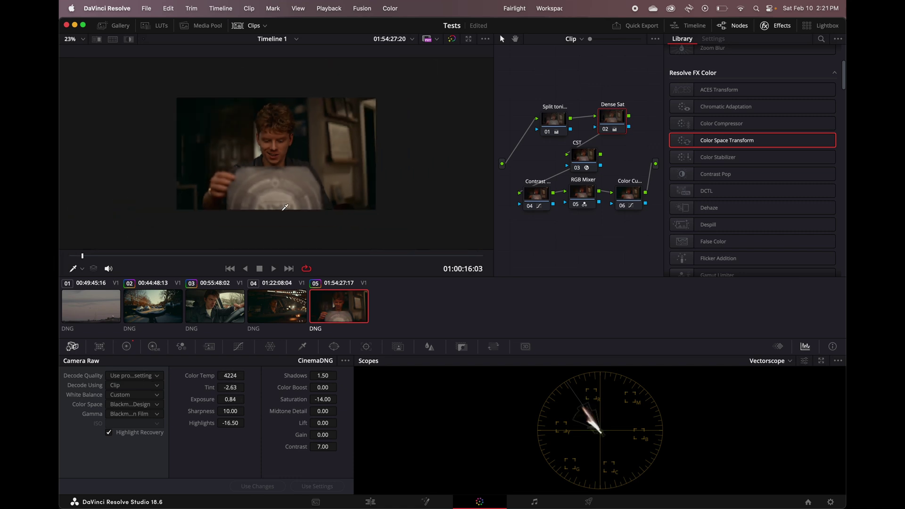
click(272, 310)
Apply the six-node grade to clip 04 and warm its raw colour temperature to 6684
scroll(277, 194, up, 2)
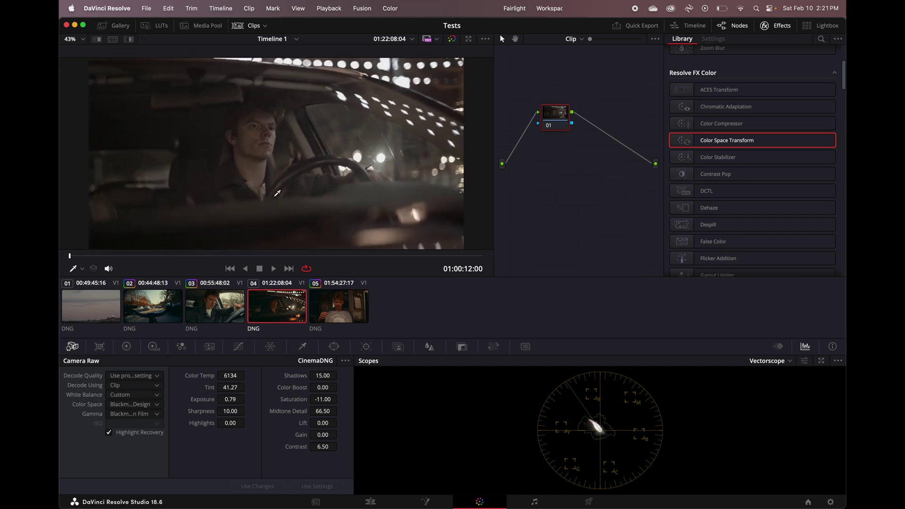
right_click(328, 310)
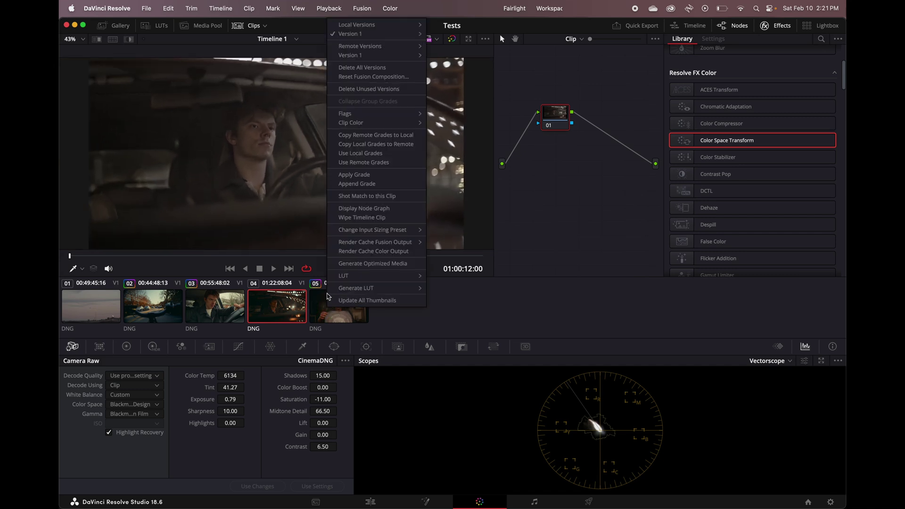
click(354, 174)
scroll(310, 168, down, 1)
drag(226, 373, 396, 374)
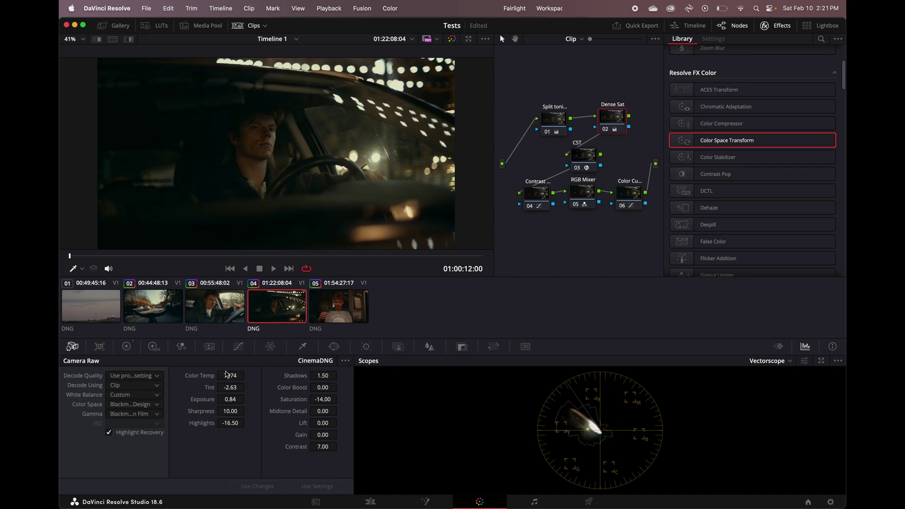
drag(233, 376, 252, 376)
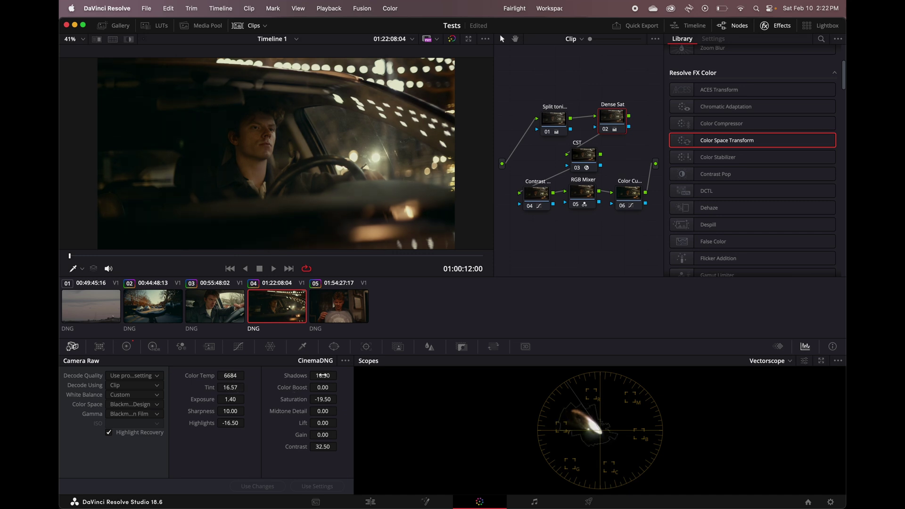
Tidy the node layout and toggle the Split toning node to compare its effect
drag(558, 128, 548, 128)
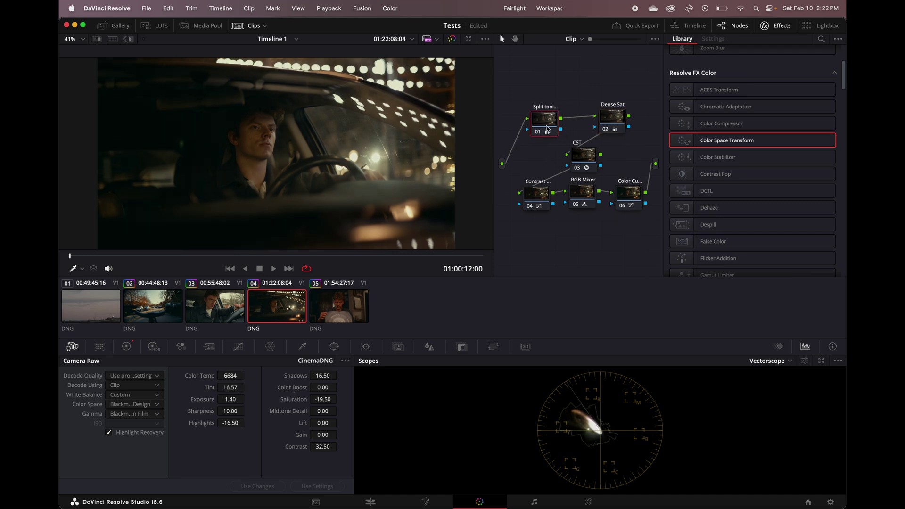
drag(613, 118, 613, 121)
drag(592, 156, 578, 156)
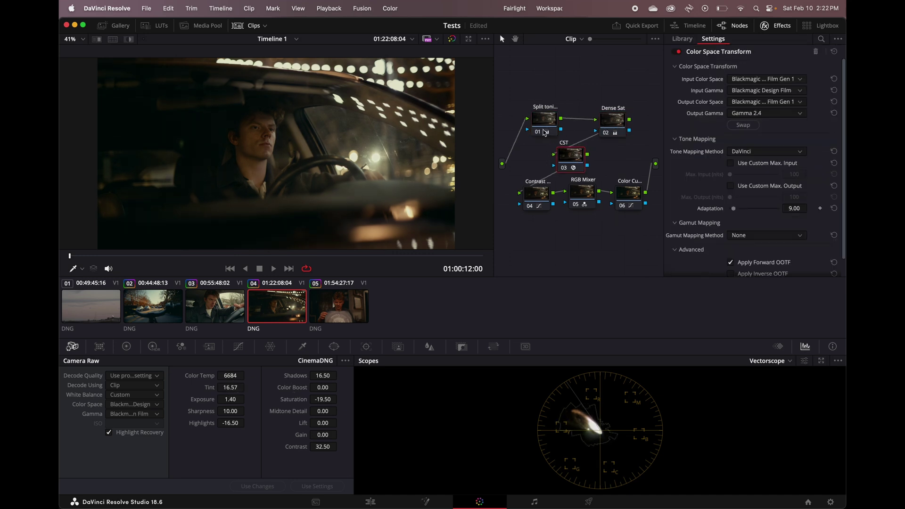
click(537, 133)
click(537, 133)
click(537, 133)
click(538, 133)
click(538, 133)
click(538, 133)
click(538, 133)
click(537, 133)
Toggle the Dense Sat node off and on to compare
click(607, 133)
click(606, 134)
click(607, 133)
click(607, 134)
Shift the CST node slightly right and toggle it repeatedly to compare
drag(563, 169, 570, 170)
click(570, 170)
click(570, 169)
click(570, 170)
click(571, 170)
click(571, 170)
click(572, 171)
click(572, 171)
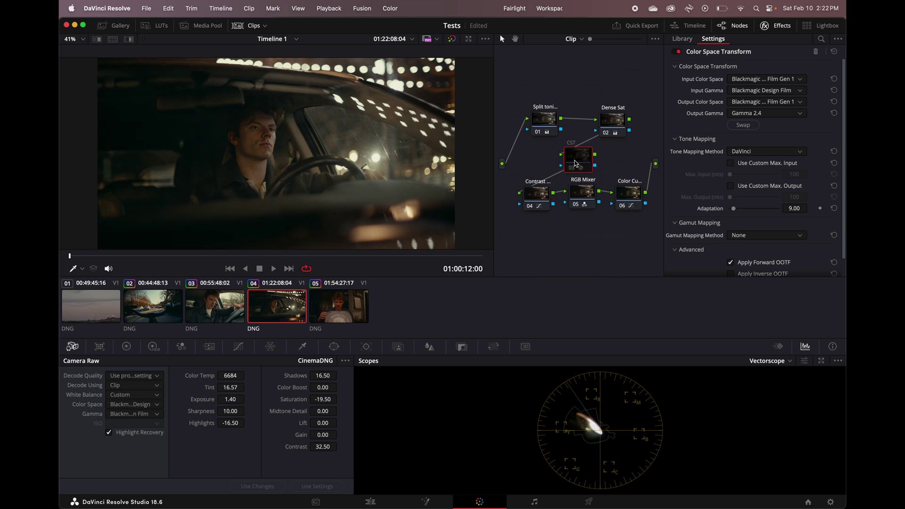
click(571, 171)
Toggle the Contrast node to compare while viewing its custom curves
click(530, 206)
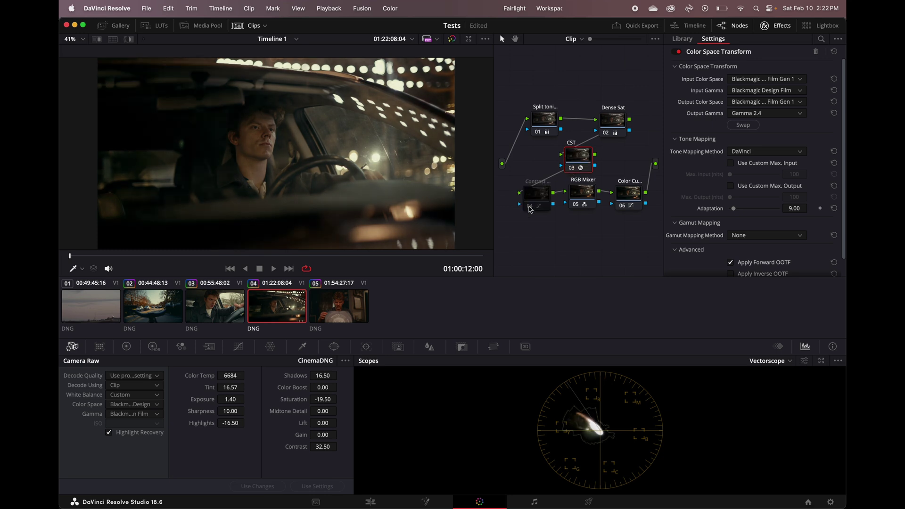
click(530, 206)
click(530, 207)
click(530, 206)
click(238, 346)
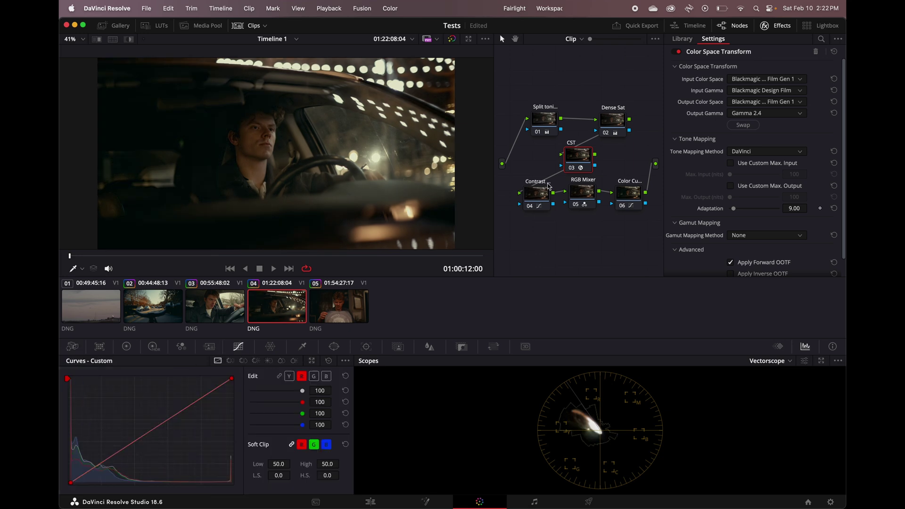
click(525, 209)
click(529, 208)
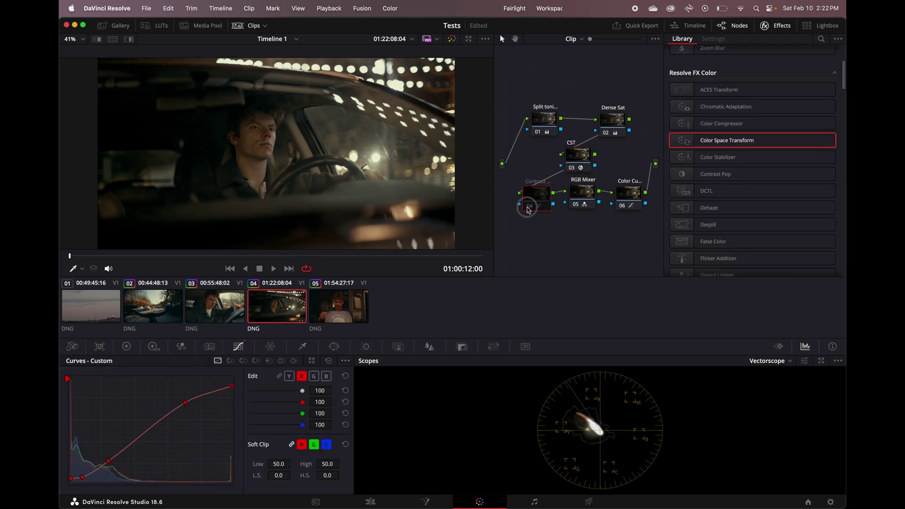
click(529, 208)
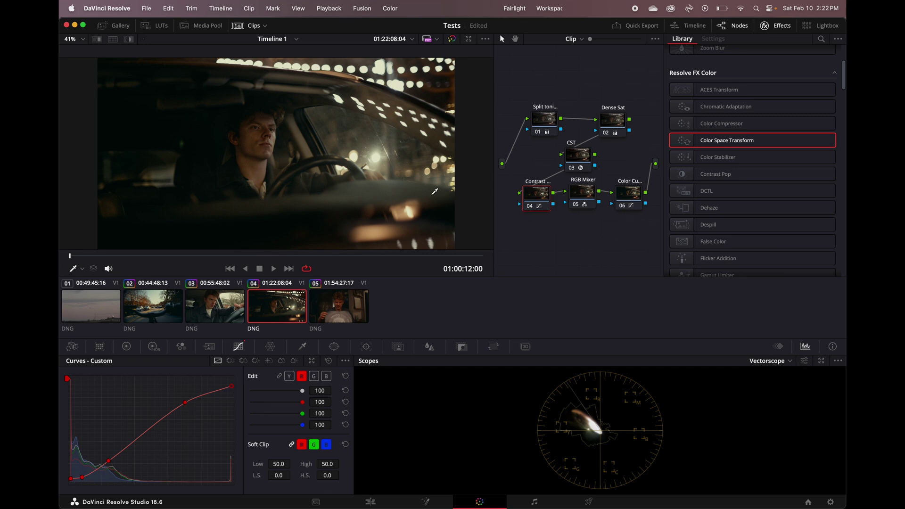
Compare the grade with and without the RGB Mixer node, leaving it enabled
click(576, 205)
click(578, 206)
click(577, 206)
click(578, 206)
click(577, 206)
click(577, 206)
click(577, 206)
Compare the grade with and without the Color Curves node, leaving it enabled
drag(629, 190, 626, 187)
click(620, 205)
click(620, 206)
click(620, 206)
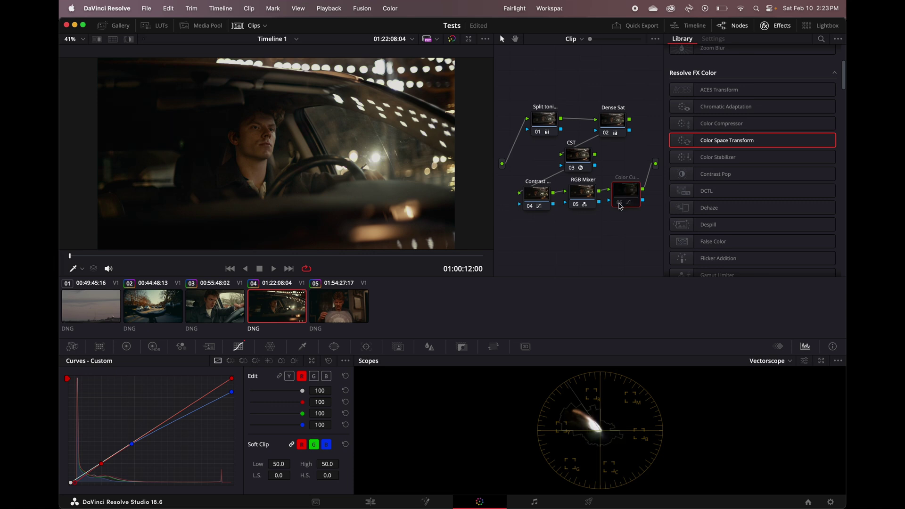
click(621, 206)
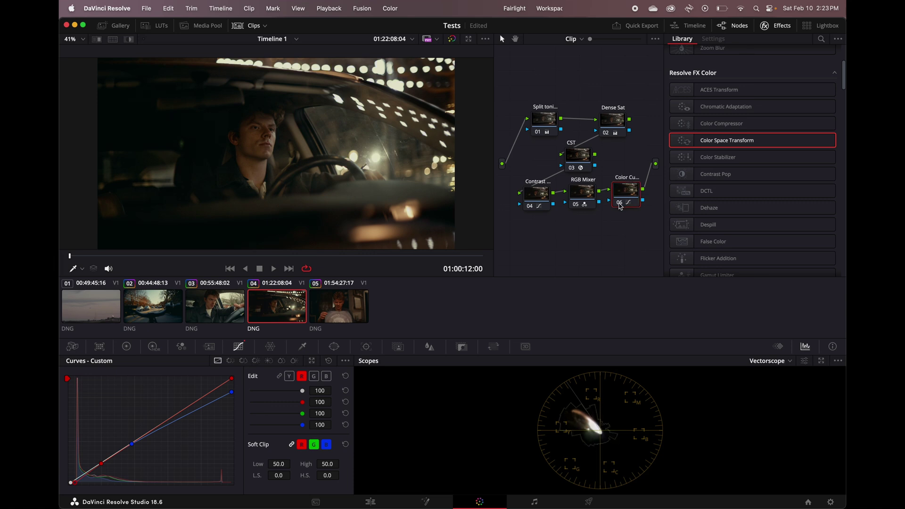
Click through the grade's nodes, ending on the CST node's colour space settings
drag(552, 126, 552, 127)
drag(613, 122, 610, 120)
click(587, 151)
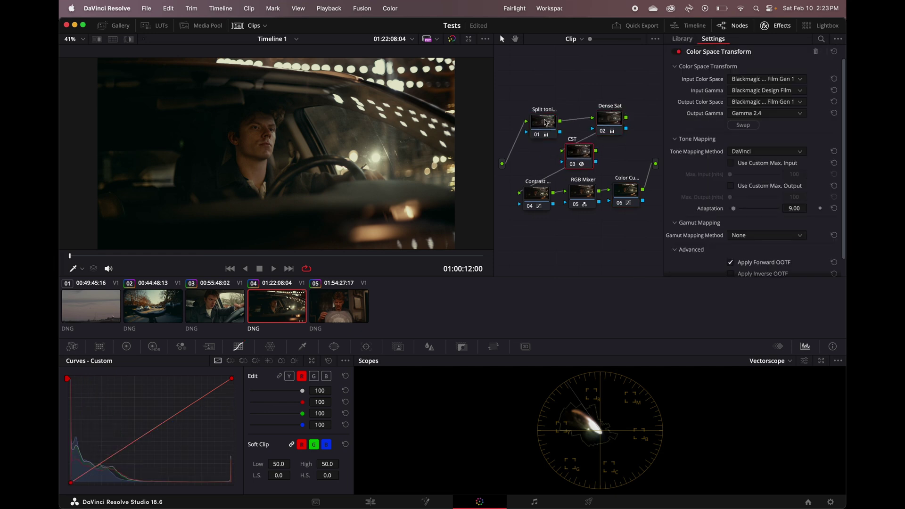
click(551, 109)
click(583, 152)
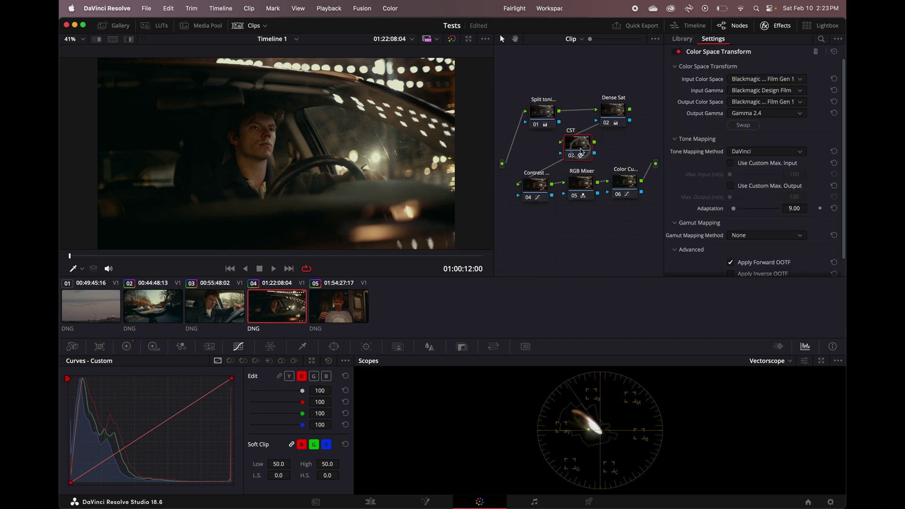
drag(628, 190, 627, 193)
click(581, 183)
click(542, 188)
click(579, 144)
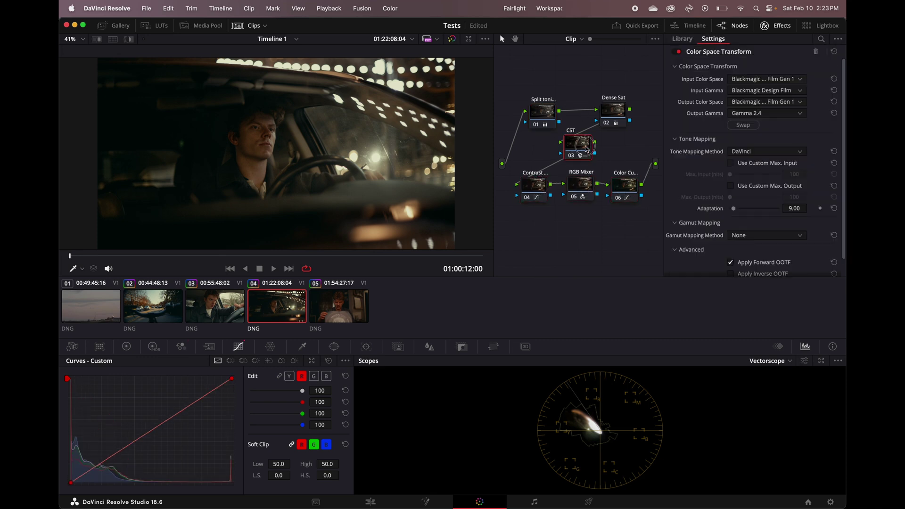
Toggle the grade bypass to compare, then generate a 65 Point Cube LUT from clip 04
click(451, 39)
click(451, 38)
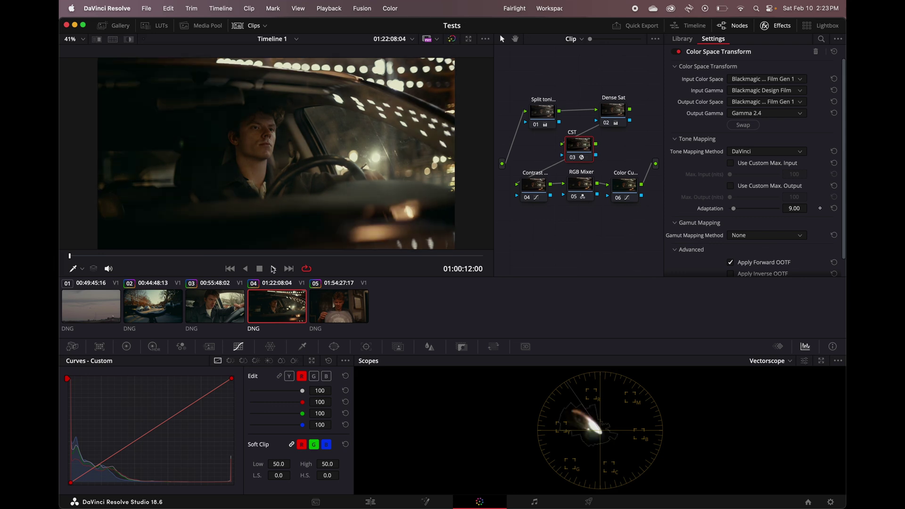
right_click(286, 312)
mouse_move(330, 295)
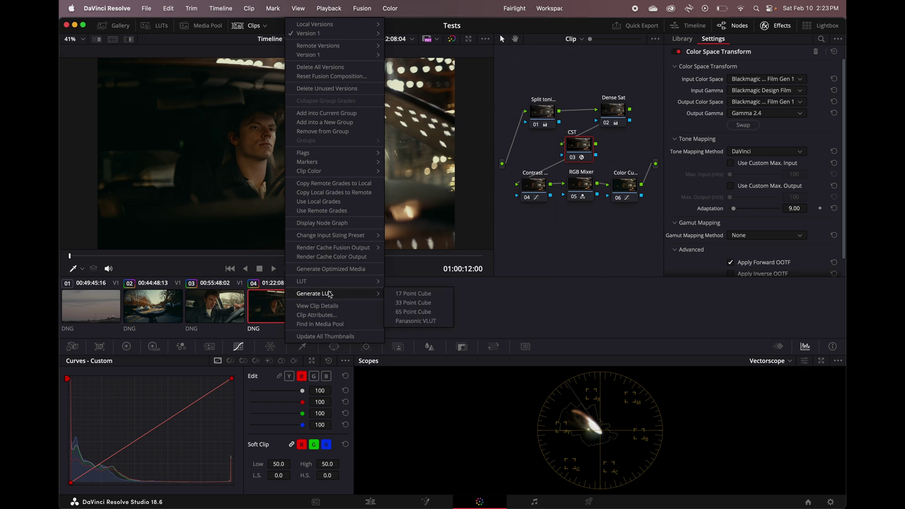
click(425, 313)
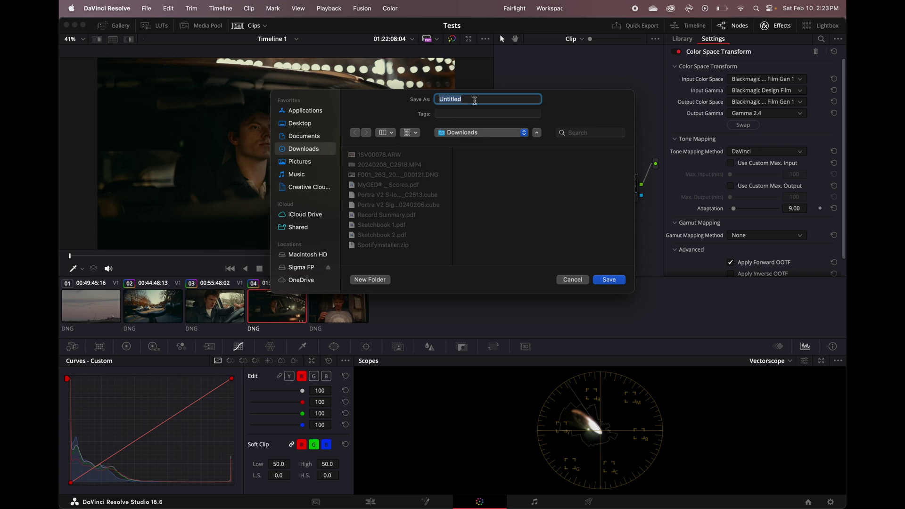
Name the LUT 'Test LUT', save it to Downloads, and open the LUT browser
text(Test LUT)
click(608, 280)
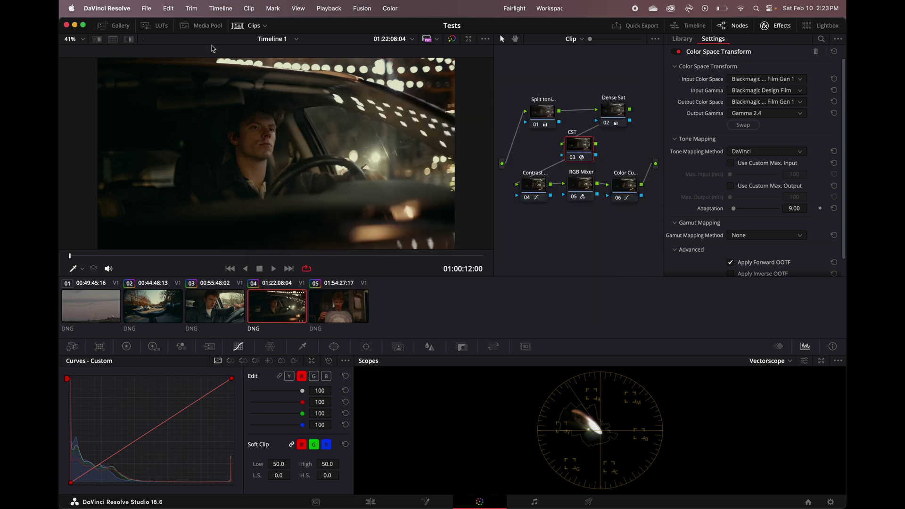
click(124, 28)
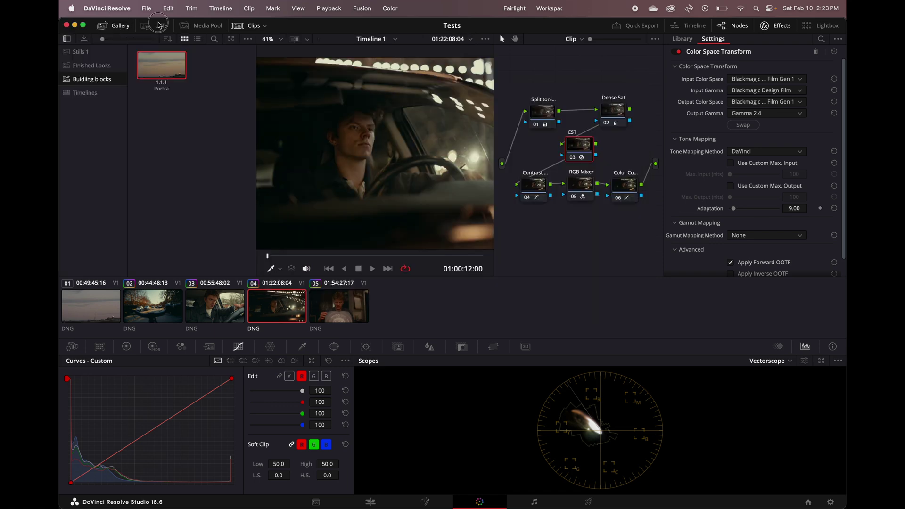
click(152, 26)
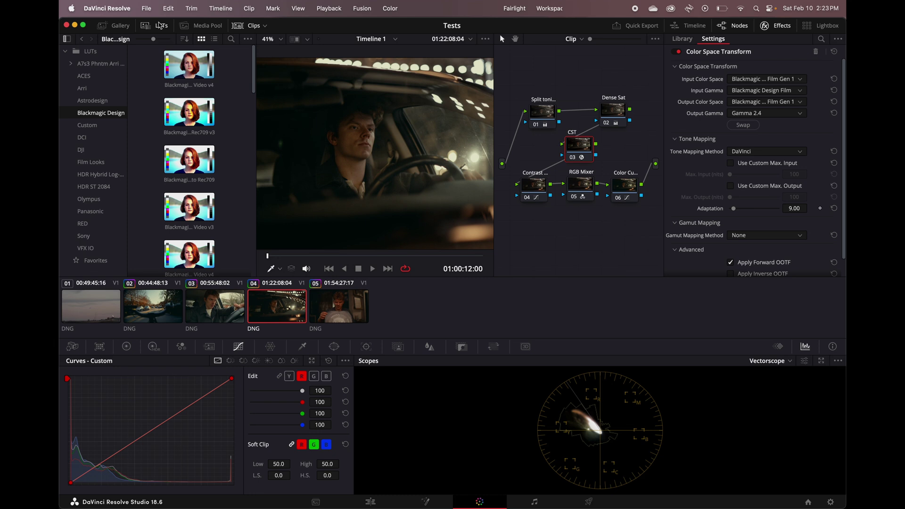
Reveal Resolve's LUTs folder in Finder and open a second Finder window
click(89, 52)
right_click(87, 56)
click(113, 69)
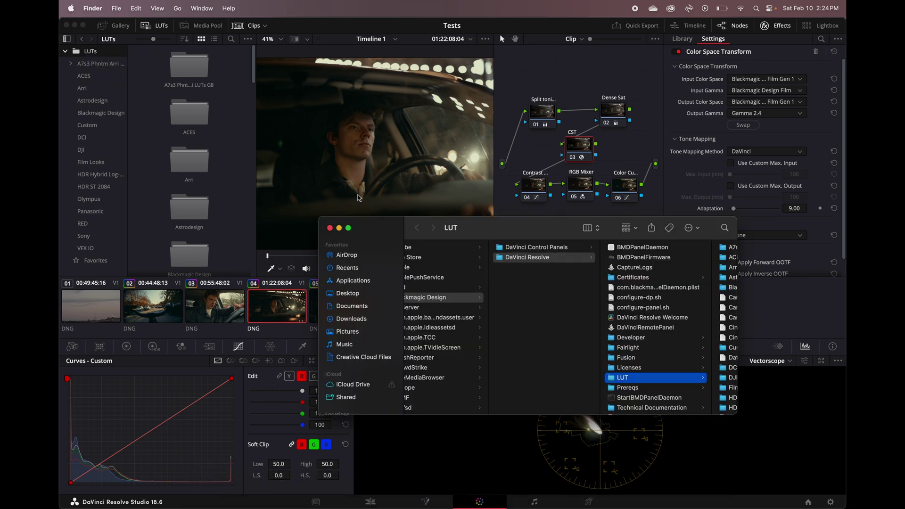
click(116, 8)
click(125, 25)
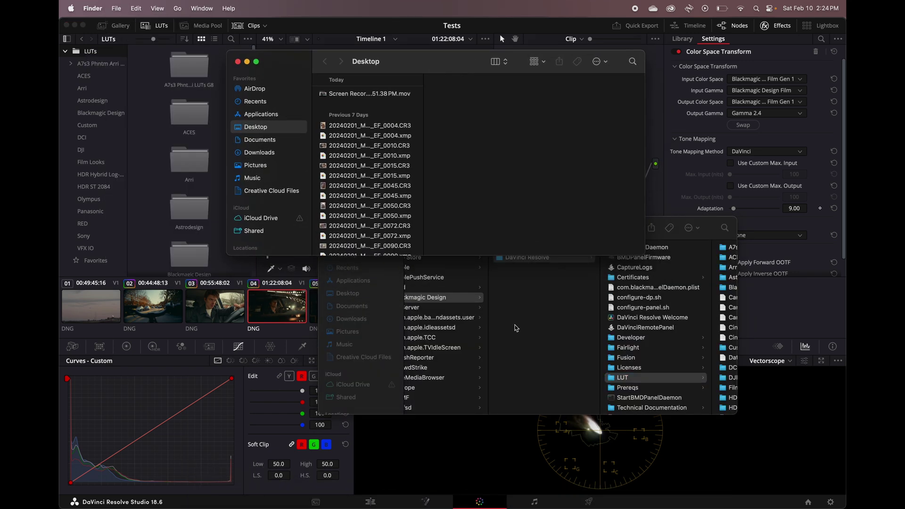
Move the Test LUT cube file from Downloads into the LUT > Custom folder
click(262, 140)
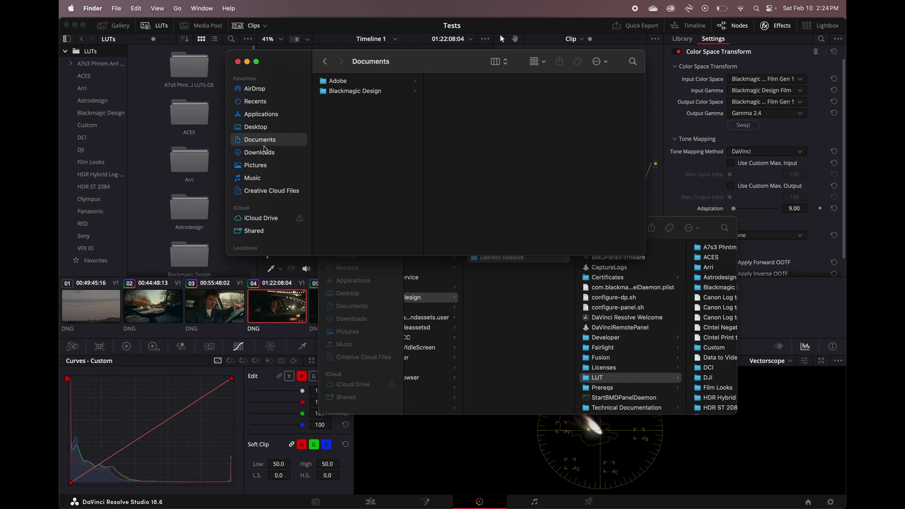
click(264, 152)
scroll(512, 316, right, 3)
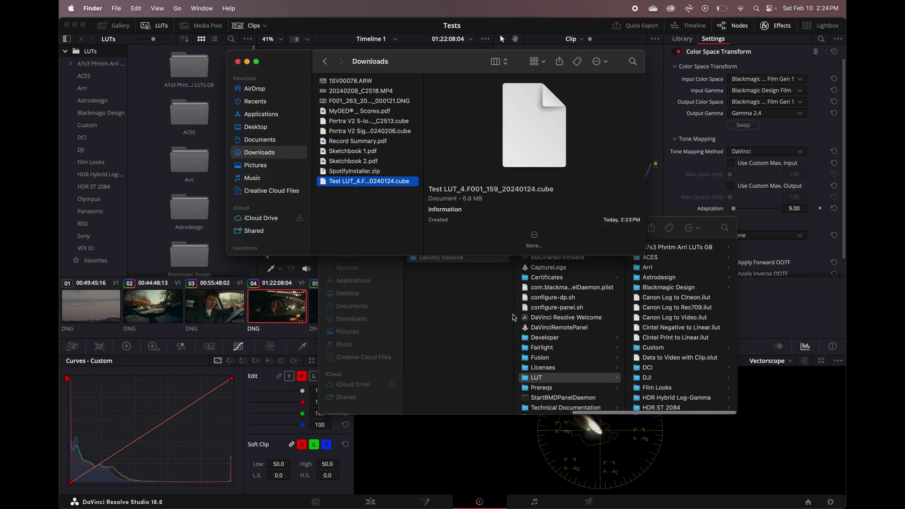
click(667, 349)
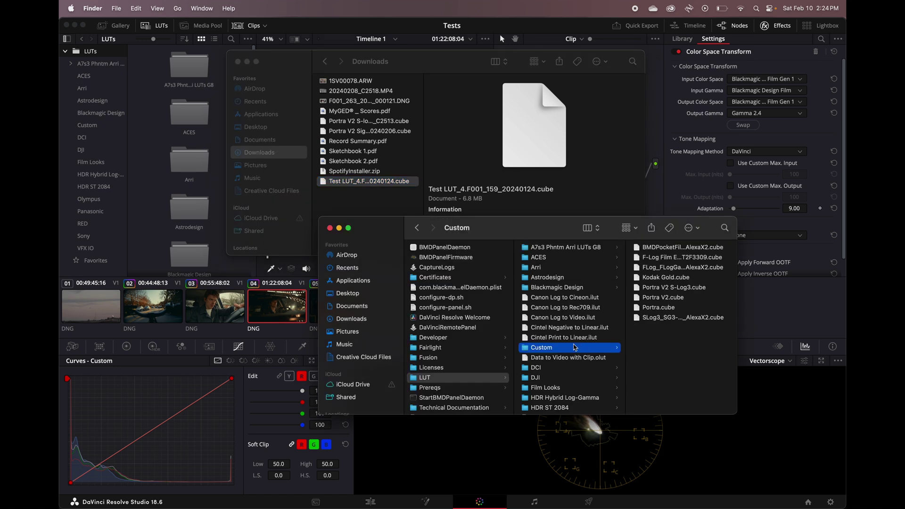
scroll(570, 346, down, 2)
scroll(570, 346, up, 2)
drag(376, 184, 591, 350)
Back in Resolve, show the Custom LUT folder containing the Test LUT
click(169, 157)
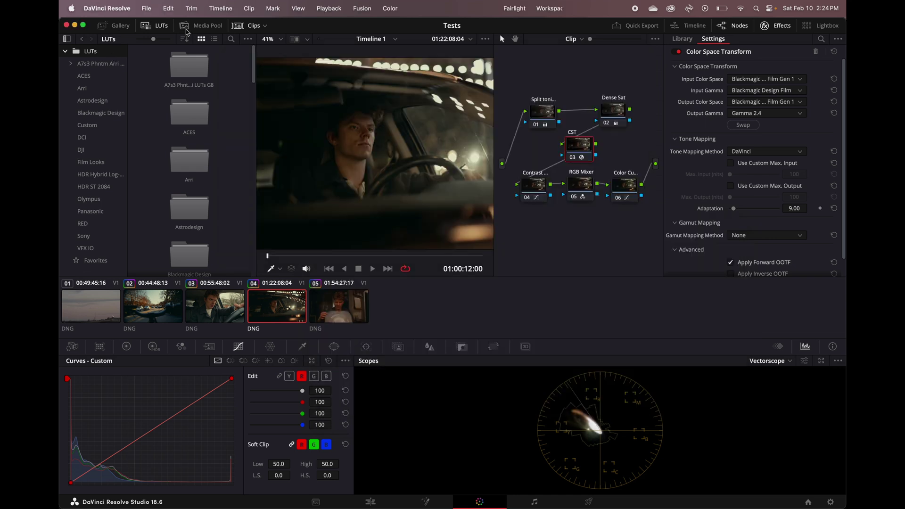
click(248, 40)
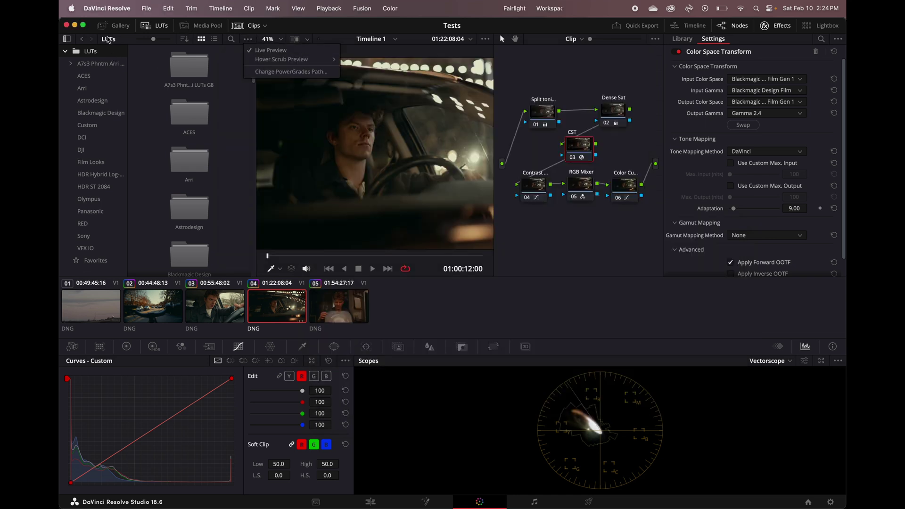
click(106, 53)
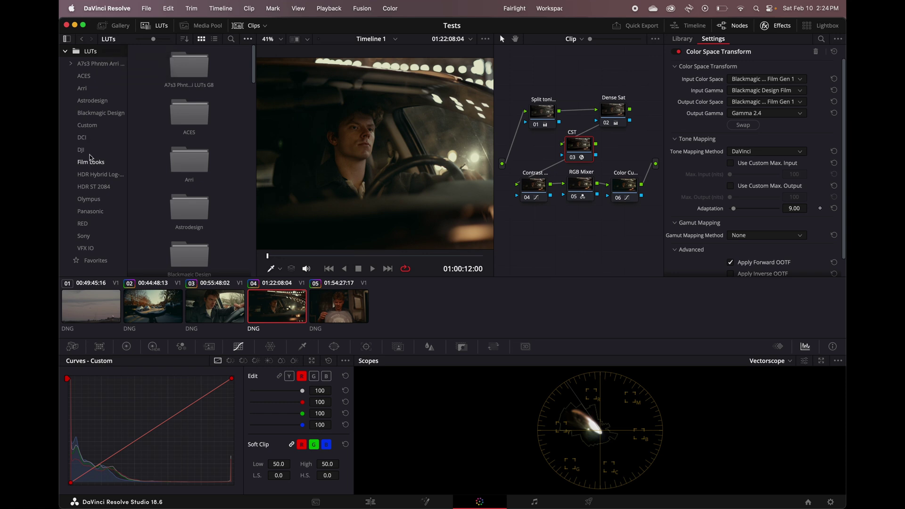
click(88, 125)
scroll(144, 147, down, 2)
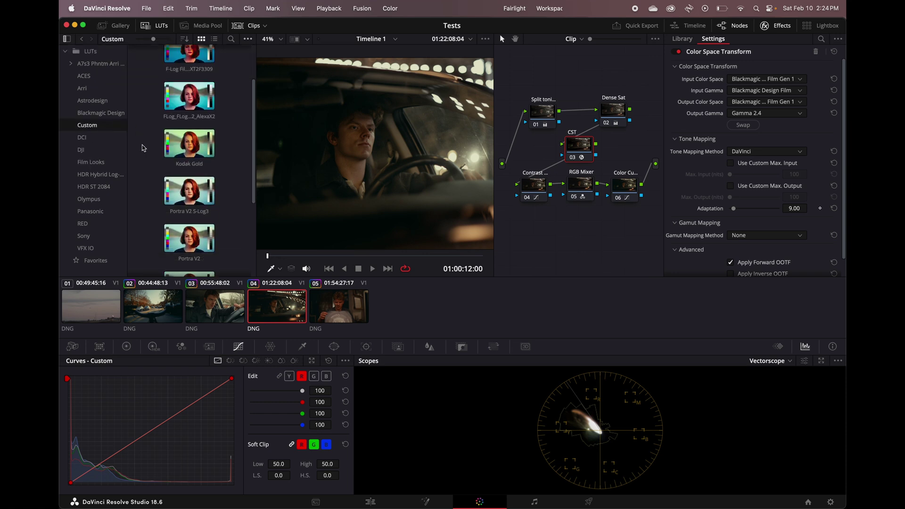
Reset clip 04's grade, then add a timeline-level node carrying the Test LUT
right_click(556, 219)
click(578, 230)
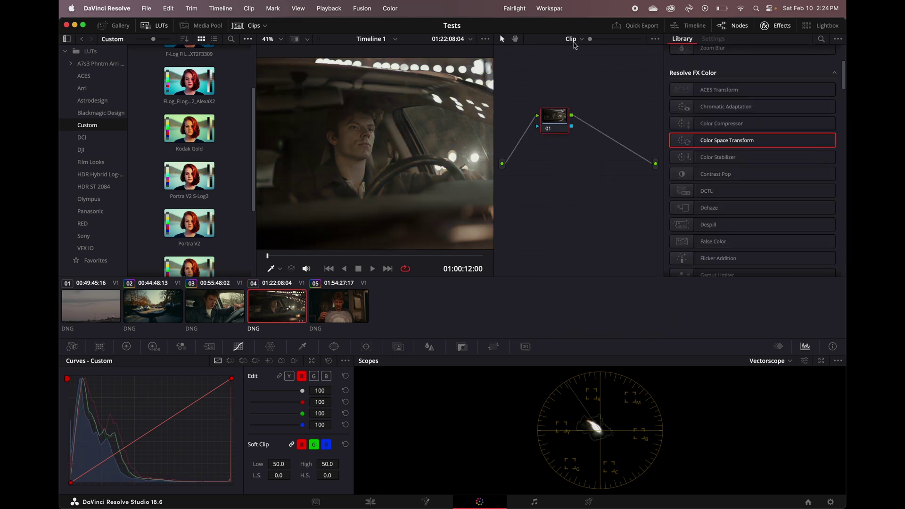
click(575, 41)
click(580, 67)
right_click(561, 133)
click(585, 160)
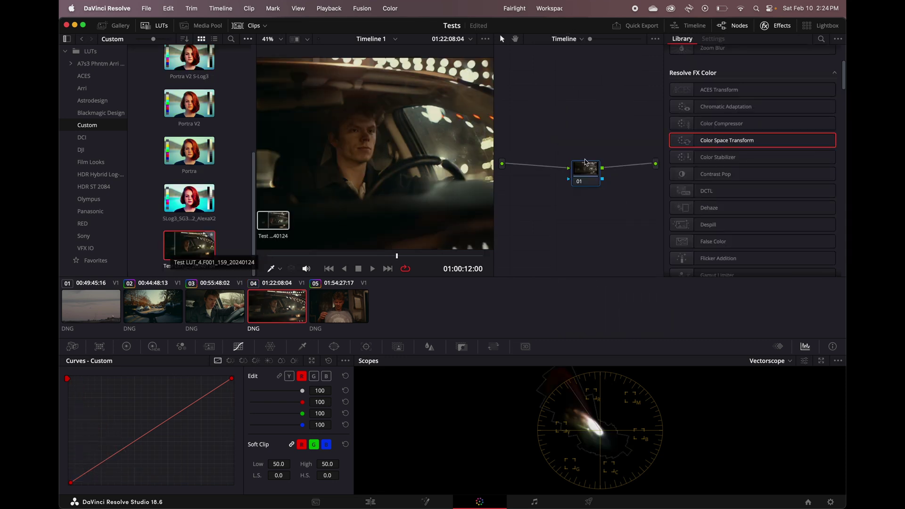
drag(189, 245, 586, 171)
drag(189, 245, 589, 182)
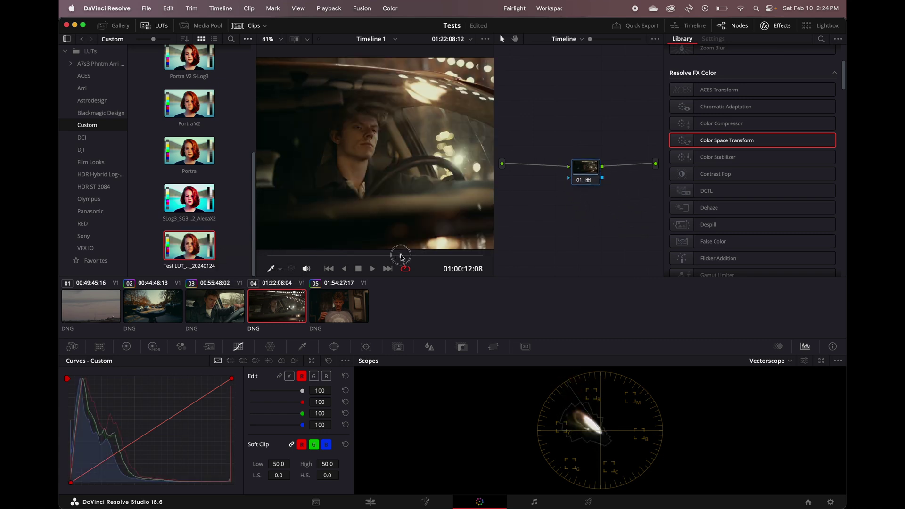
Reset the clip-level grades and nodes on clips 05, 03 and 02
click(339, 317)
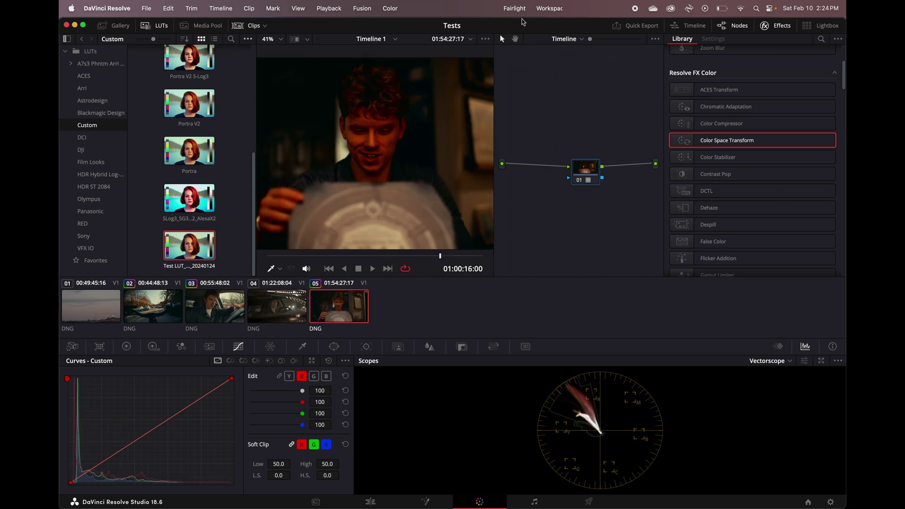
click(570, 39)
click(570, 53)
right_click(540, 161)
click(559, 167)
click(201, 306)
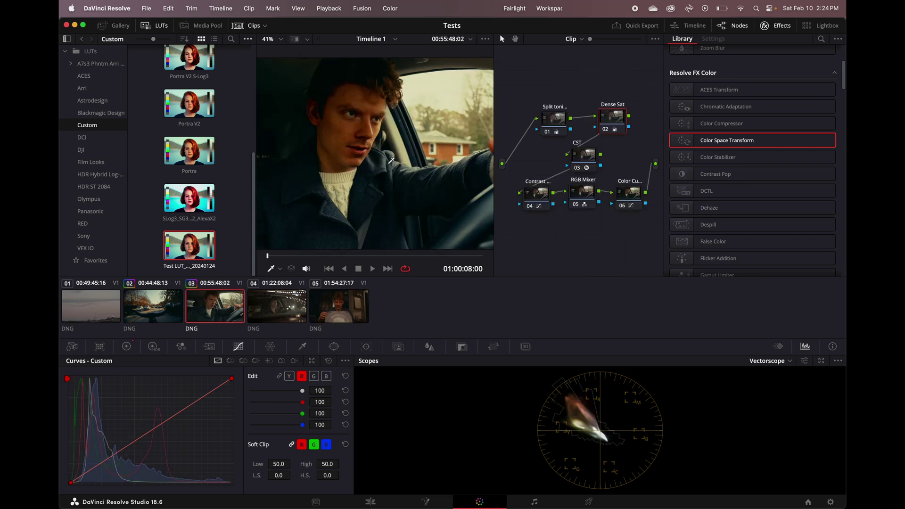
right_click(523, 164)
click(543, 170)
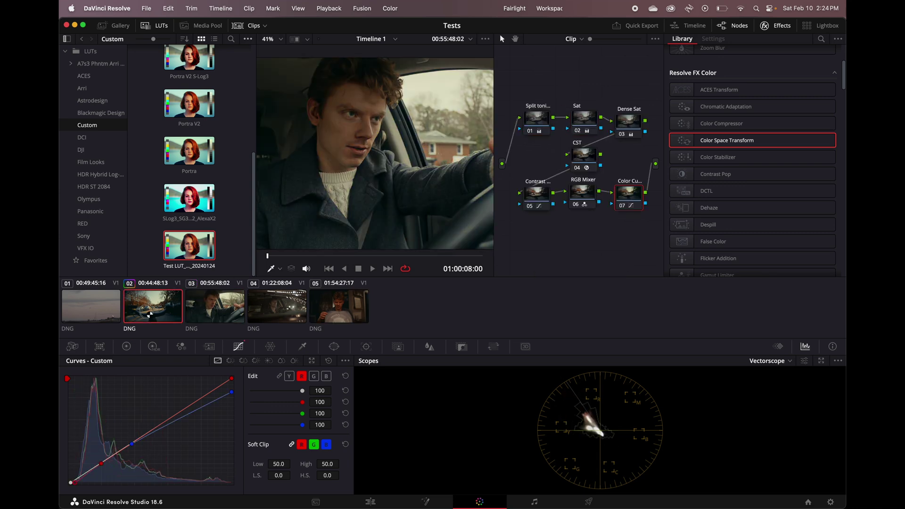
key(Up)
right_click(523, 172)
click(542, 179)
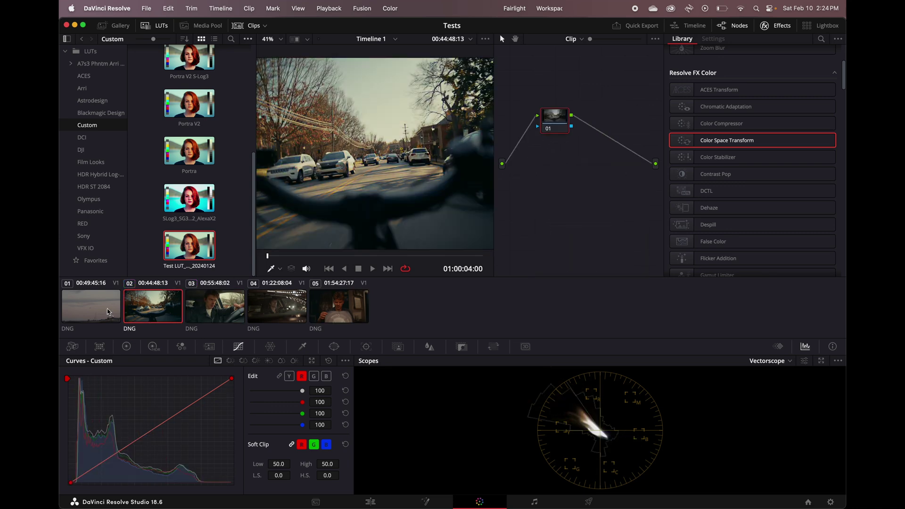
Preview clips 01 and 04 with the timeline LUT applied
key(Up)
drag(268, 257, 431, 258)
click(280, 304)
drag(316, 257, 440, 268)
drag(283, 257, 267, 257)
Switch the node graph to timeline level and move the LUT node to make room
click(573, 39)
click(584, 61)
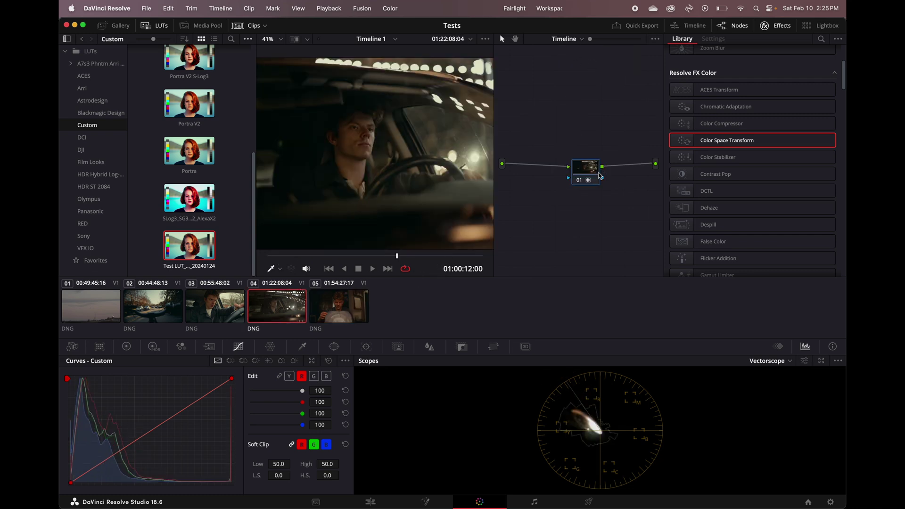
drag(594, 180, 599, 153)
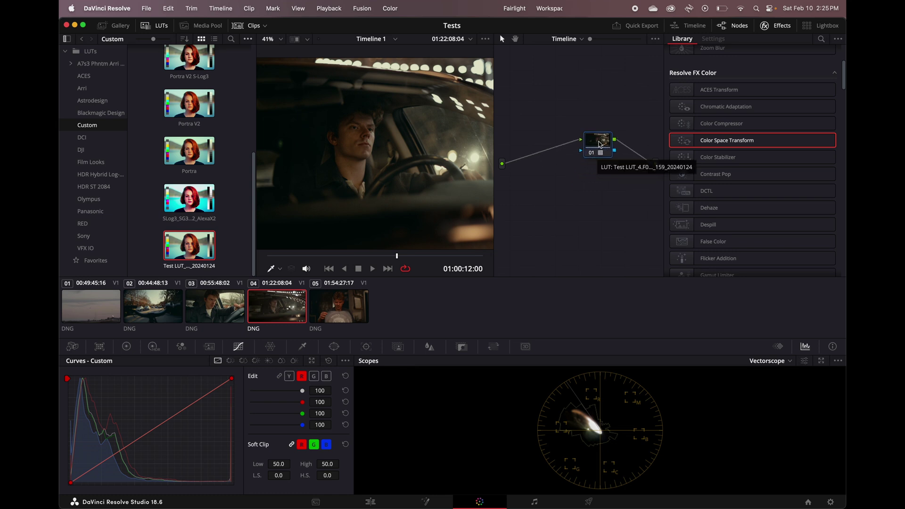
drag(600, 143, 608, 150)
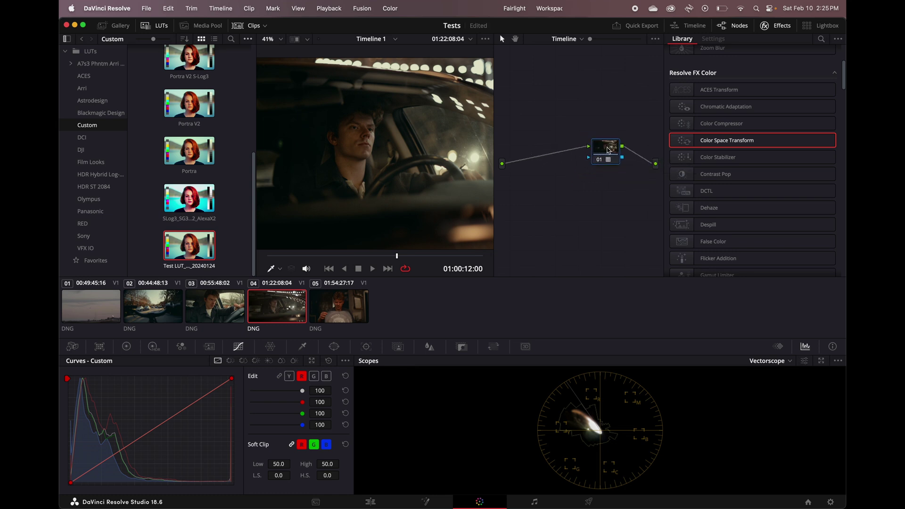
scroll(716, 189, down, 10)
scroll(716, 213, down, 6)
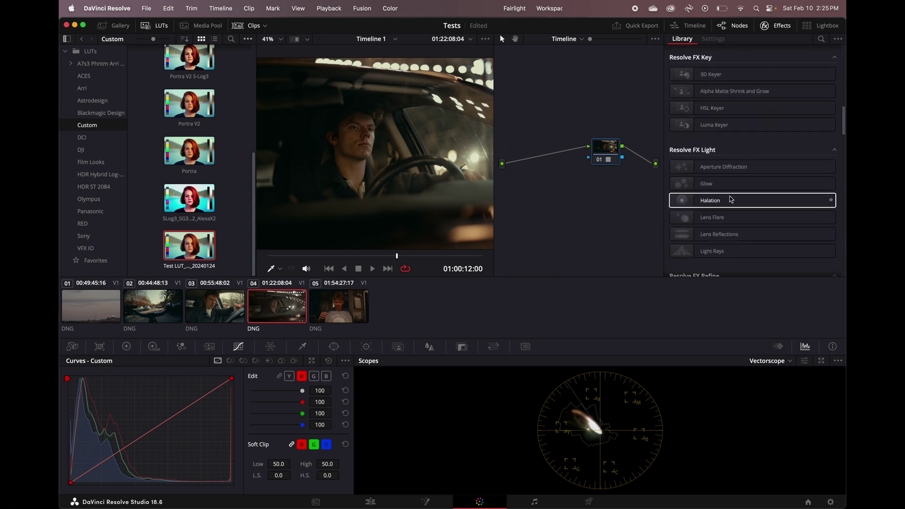
Add a Halation node before the LUT node and arrange it in the graph
drag(734, 201, 555, 154)
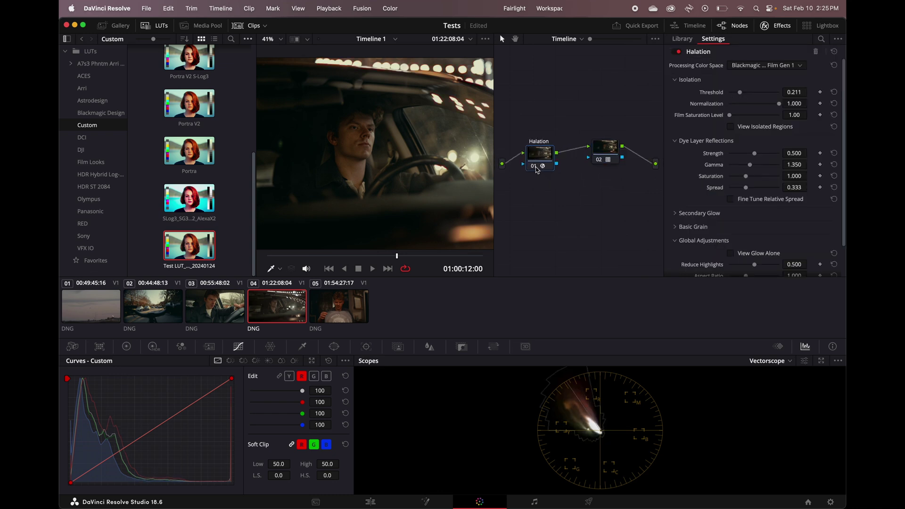
scroll(431, 158, down, 2)
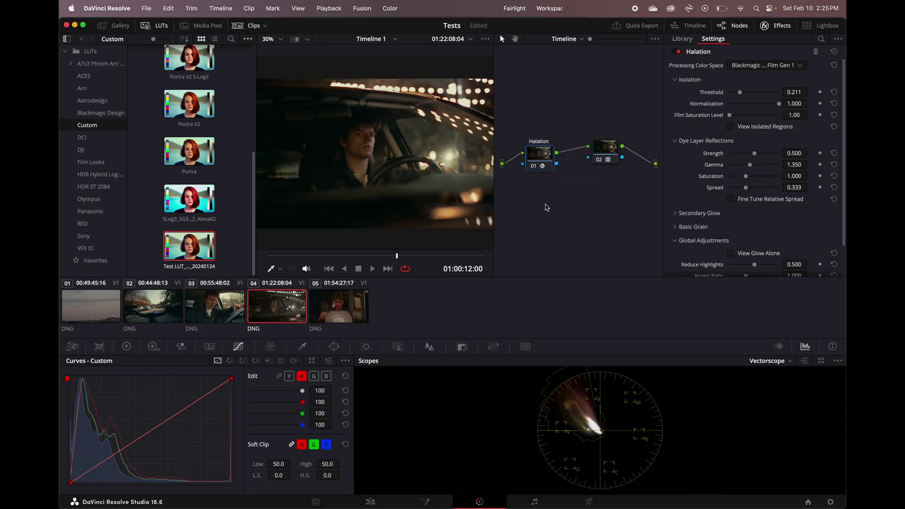
drag(545, 155, 622, 152)
click(546, 154)
drag(546, 154, 628, 154)
click(574, 161)
drag(574, 161, 575, 156)
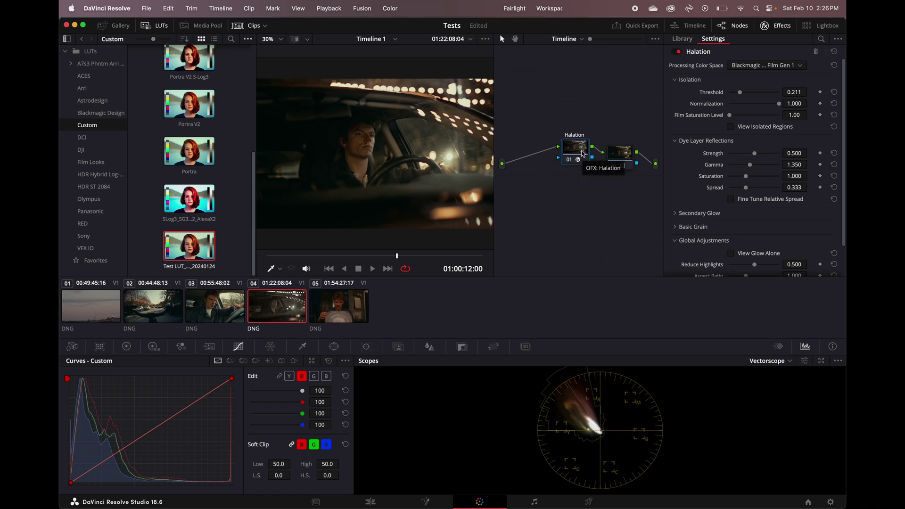
Lower Halation Strength to 0.367 and insert an empty node before it
drag(754, 154, 748, 153)
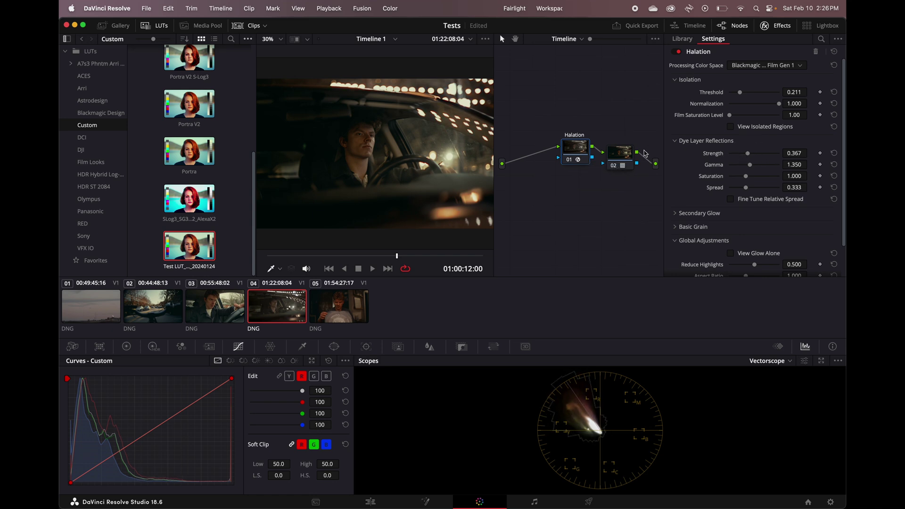
drag(570, 147, 552, 145)
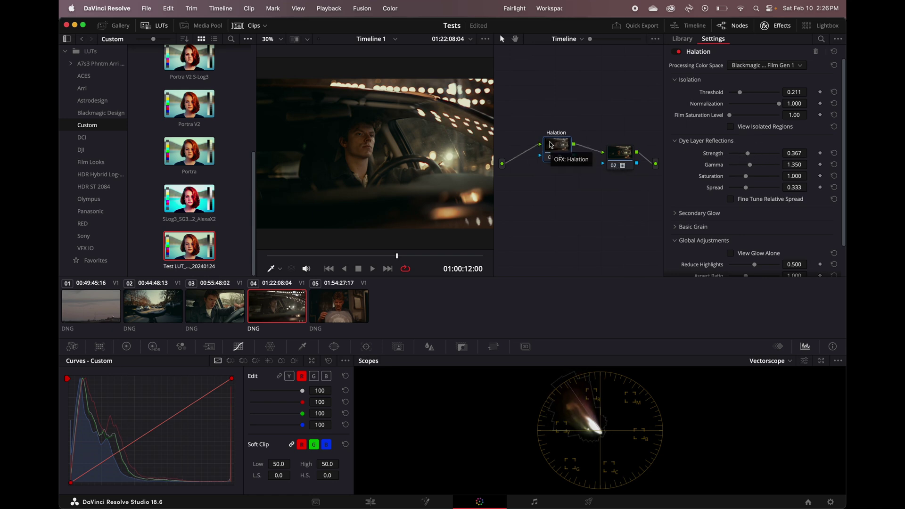
key(shift+s)
Apply Film Grain to the first node and set its preset to 35mm
scroll(702, 149, up, 3)
click(822, 39)
text(grain)
drag(707, 91, 545, 182)
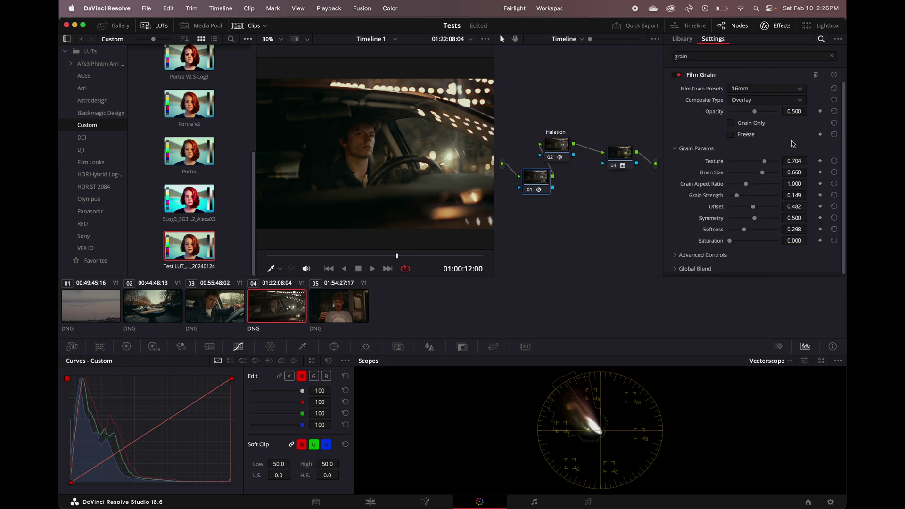
click(747, 89)
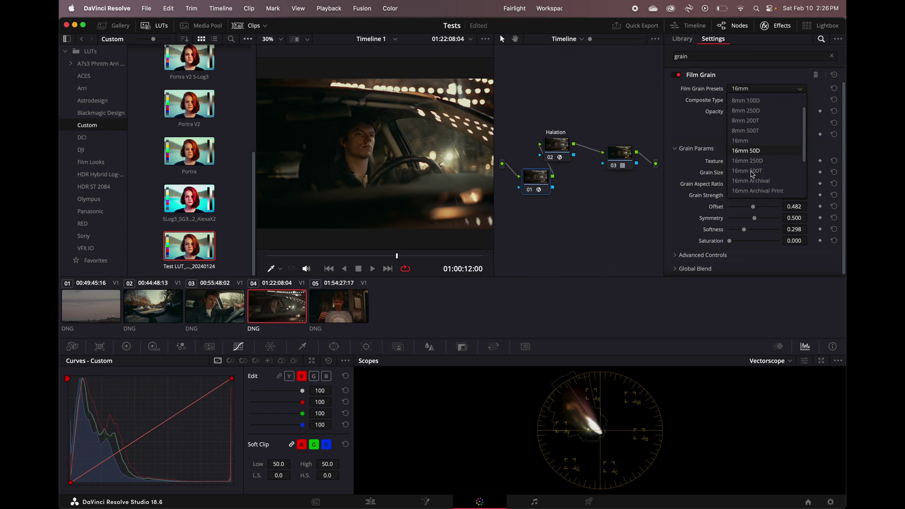
scroll(755, 174, down, 3)
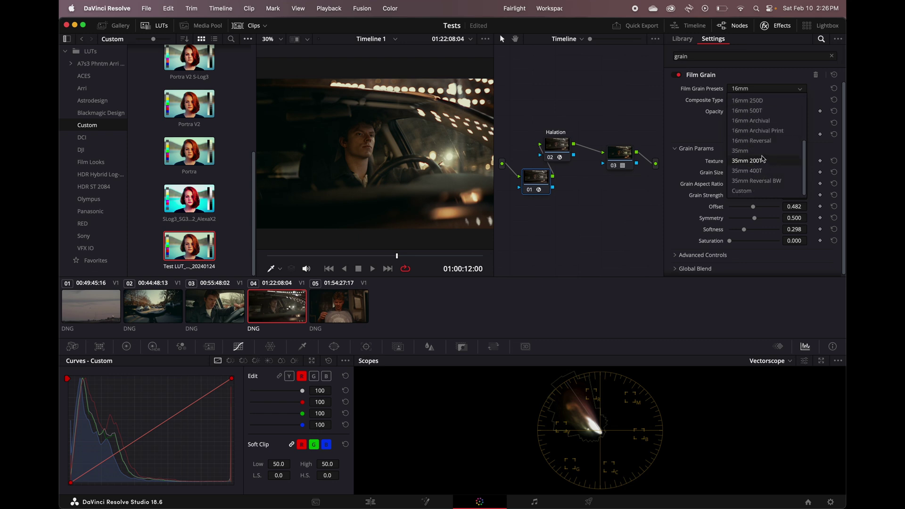
click(761, 152)
On the first clip, select the Grain, Halation and LUT nodes
key(Home)
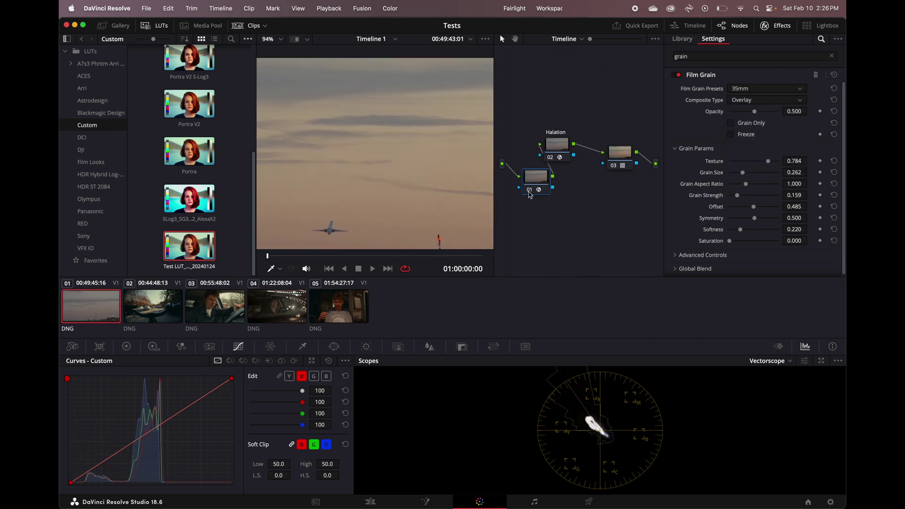
click(529, 190)
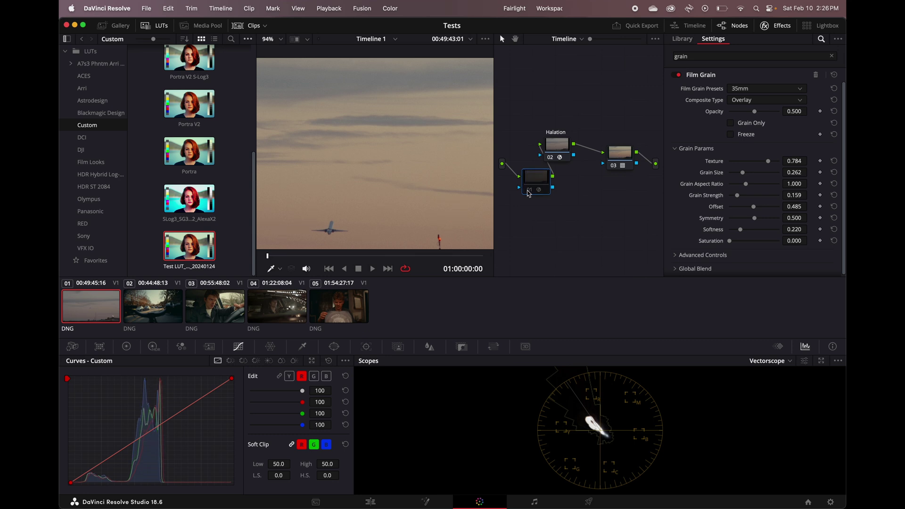
scroll(375, 153, down, 5)
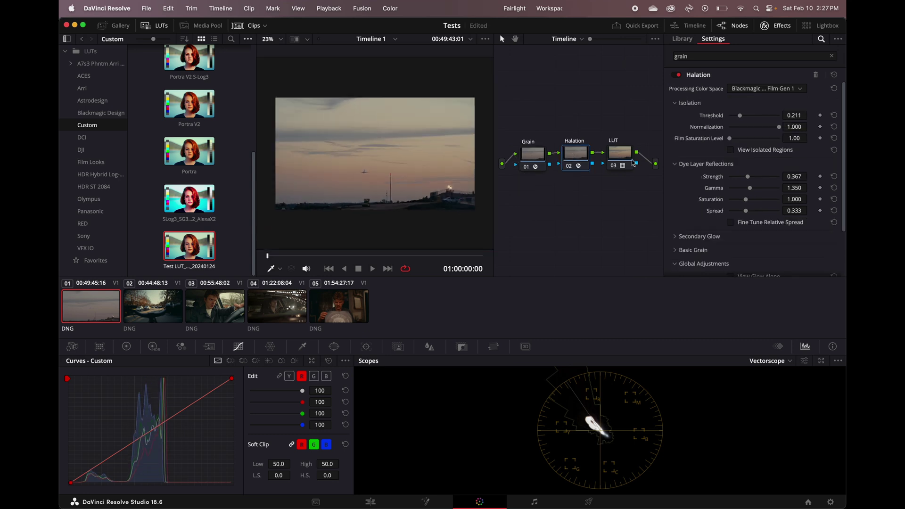
click(633, 163)
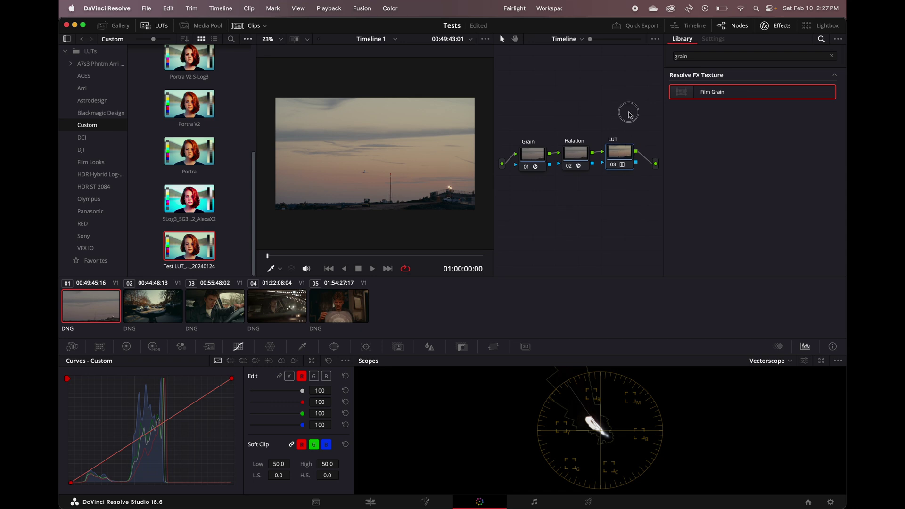
drag(628, 112, 533, 172)
Create a new PowerGrade album in the Gallery
click(114, 25)
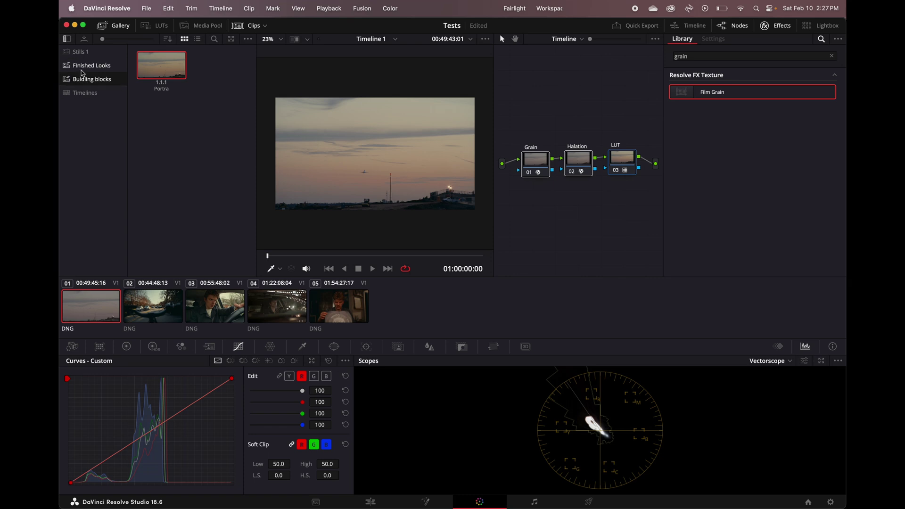
click(83, 67)
right_click(80, 69)
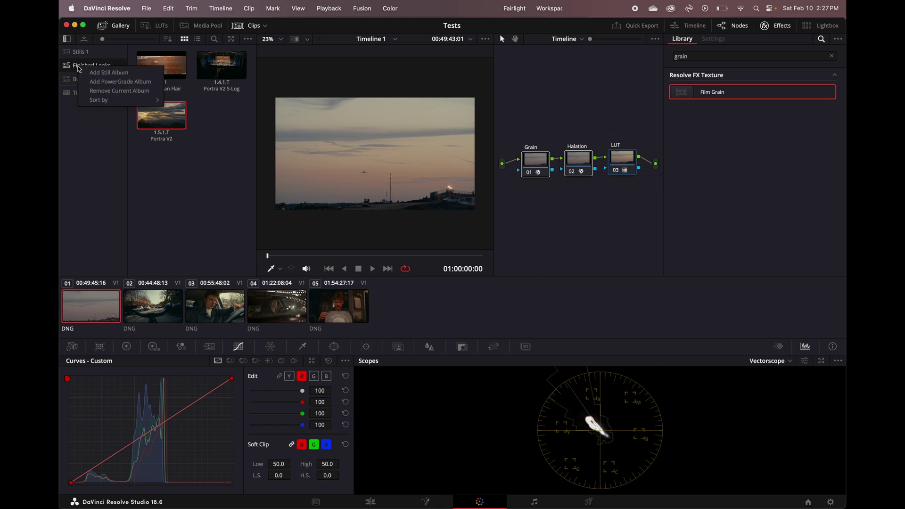
click(123, 83)
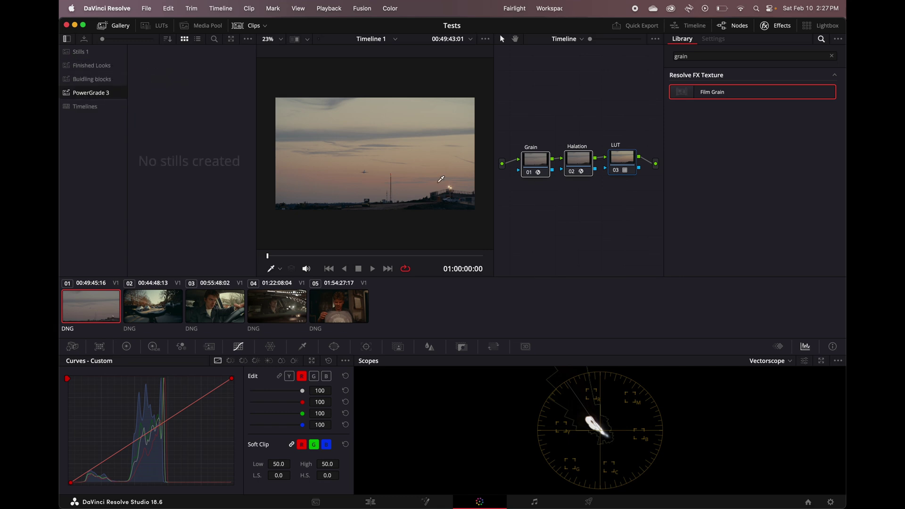
Grab a still of the current grade and label it 'Test'
right_click(391, 140)
click(410, 152)
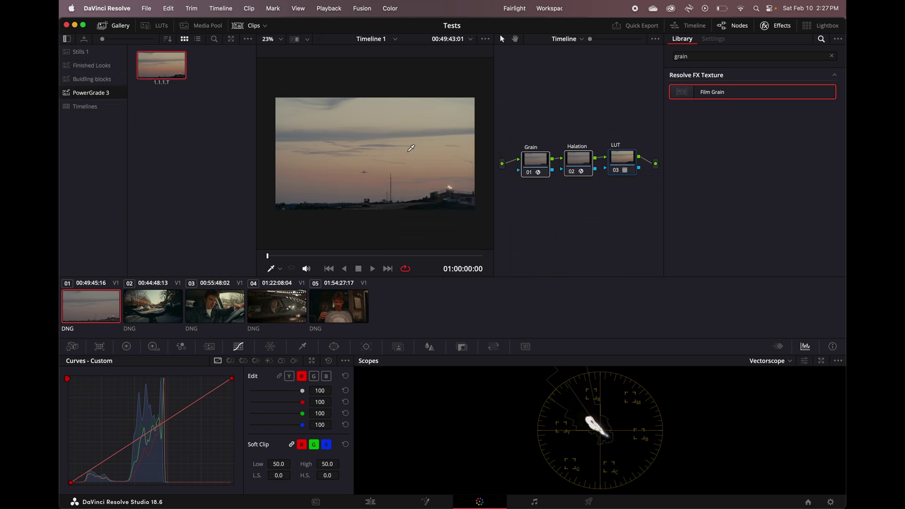
double_click(161, 90)
text(Test)
key(Return)
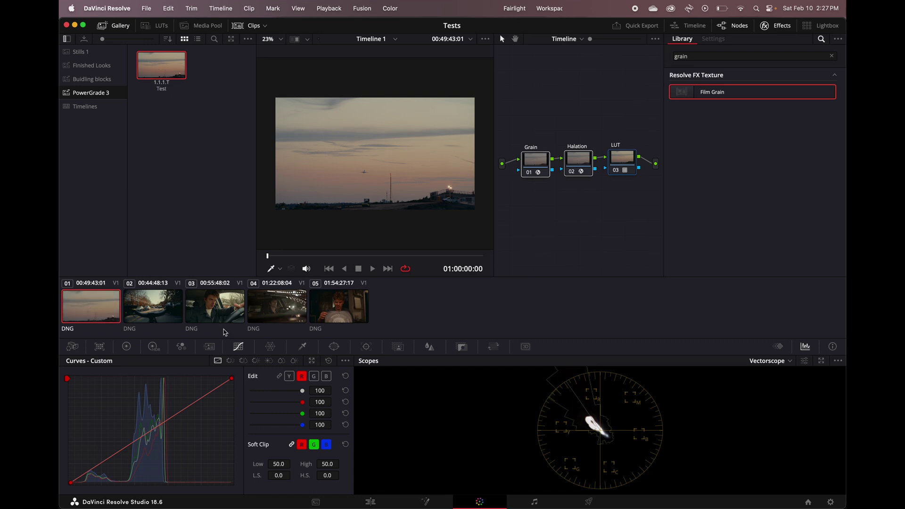
Reset all nodes, then drag the Test still back to reapply the grade
right_click(572, 225)
click(594, 229)
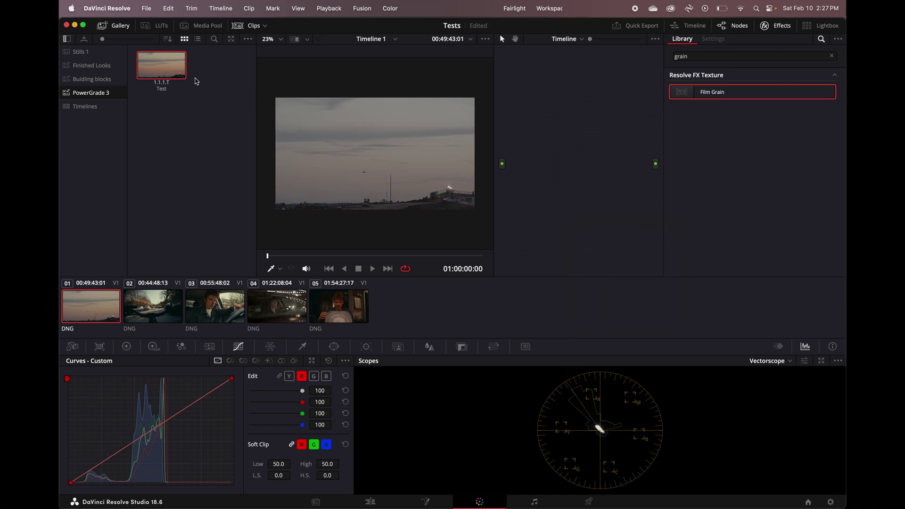
drag(163, 66, 589, 180)
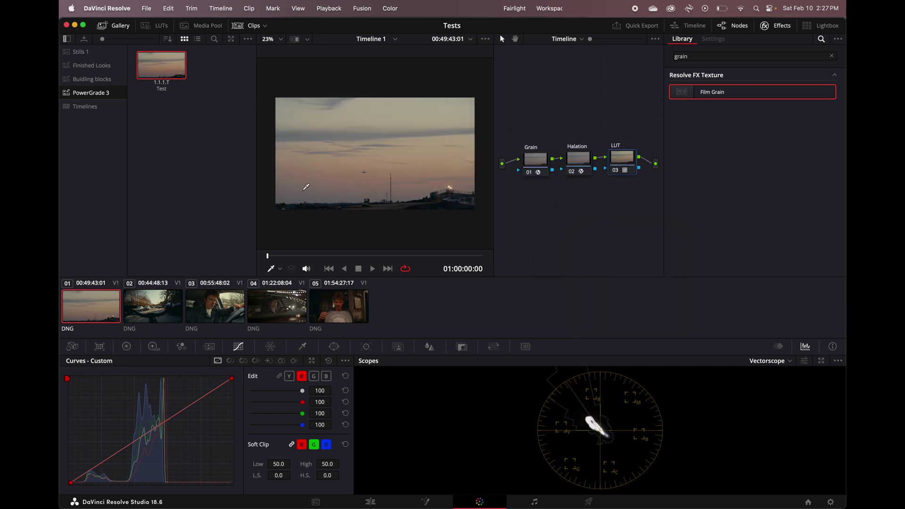
scroll(306, 187, up, 3)
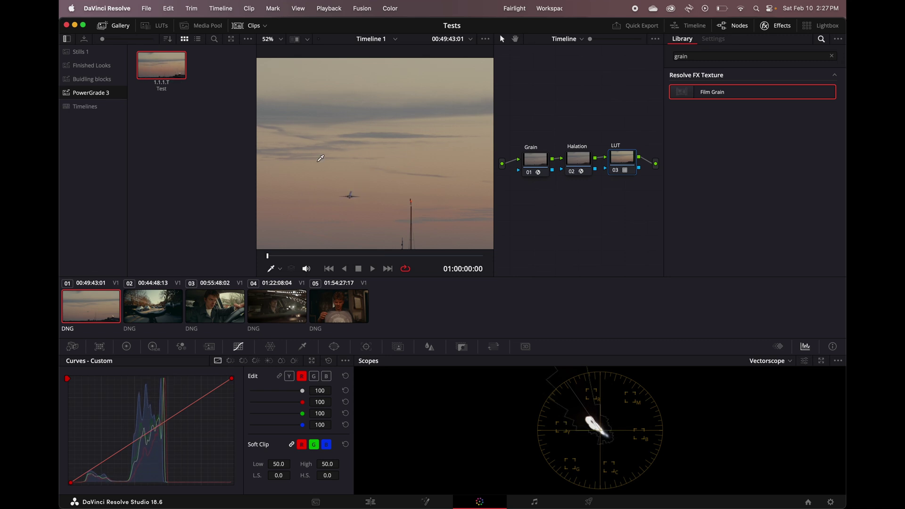
right_click(148, 63)
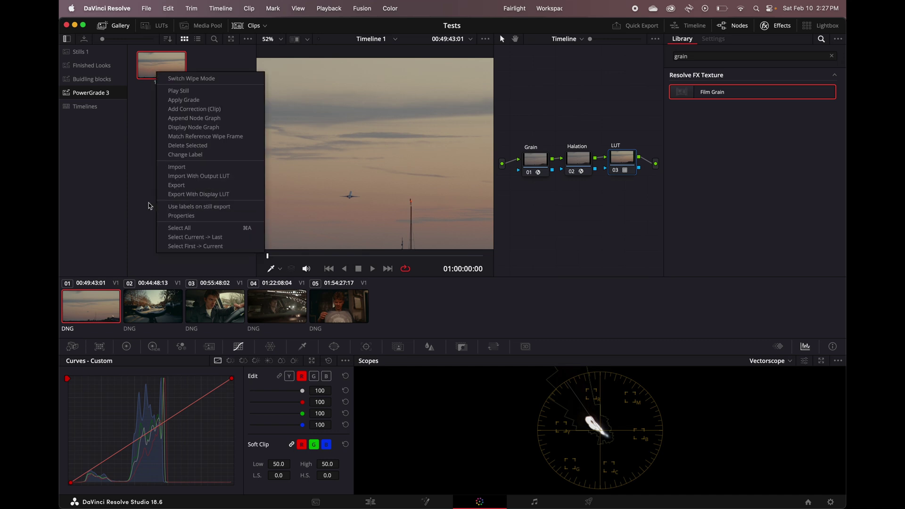
click(142, 148)
scroll(363, 158, down, 3)
scroll(363, 158, up, 1)
scroll(363, 158, down, 2)
scroll(363, 158, up, 2)
scroll(363, 158, down, 2)
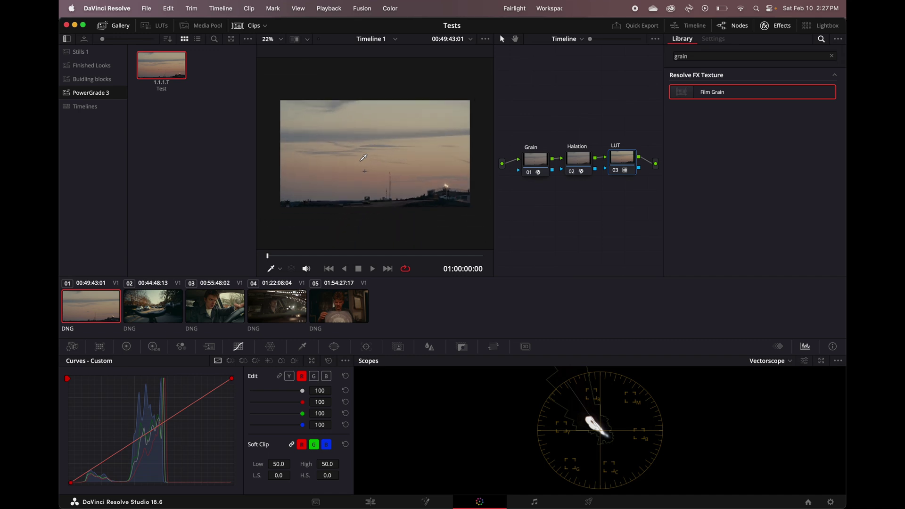
scroll(363, 158, up, 3)
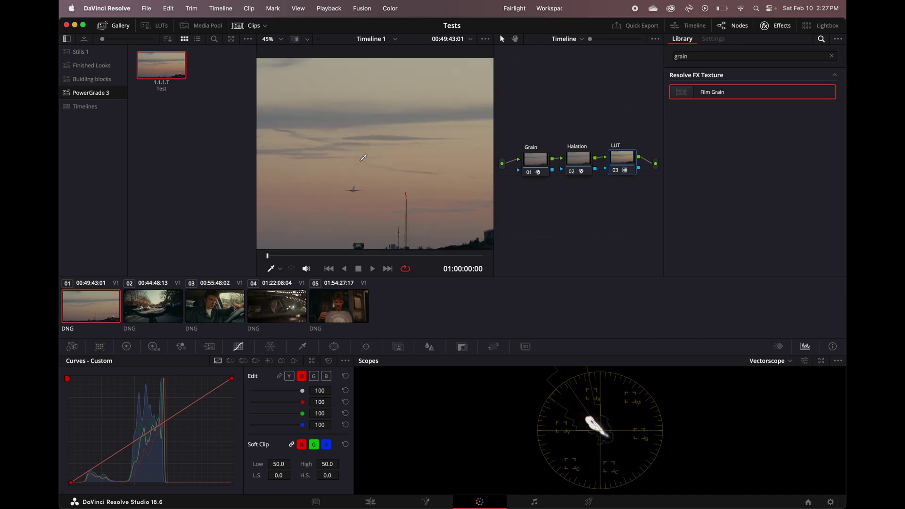
key(Down)
key(space)
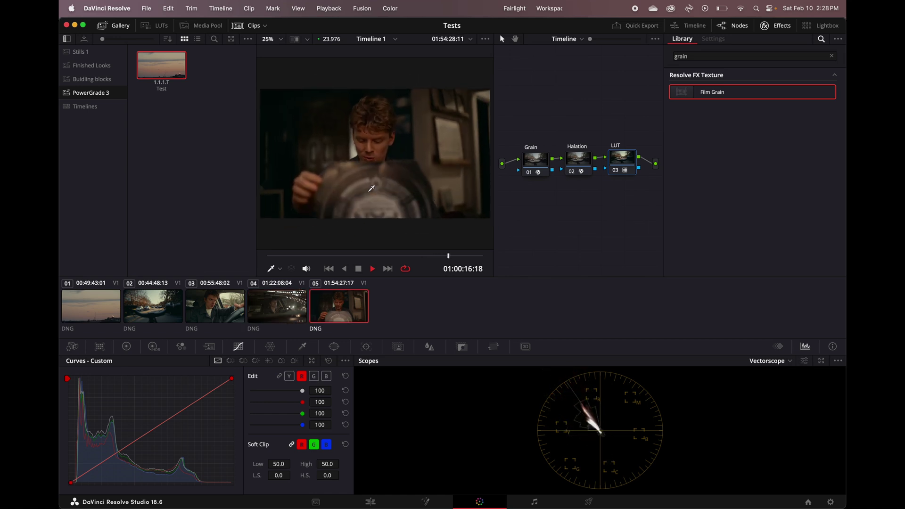
scroll(372, 189, up, 1)
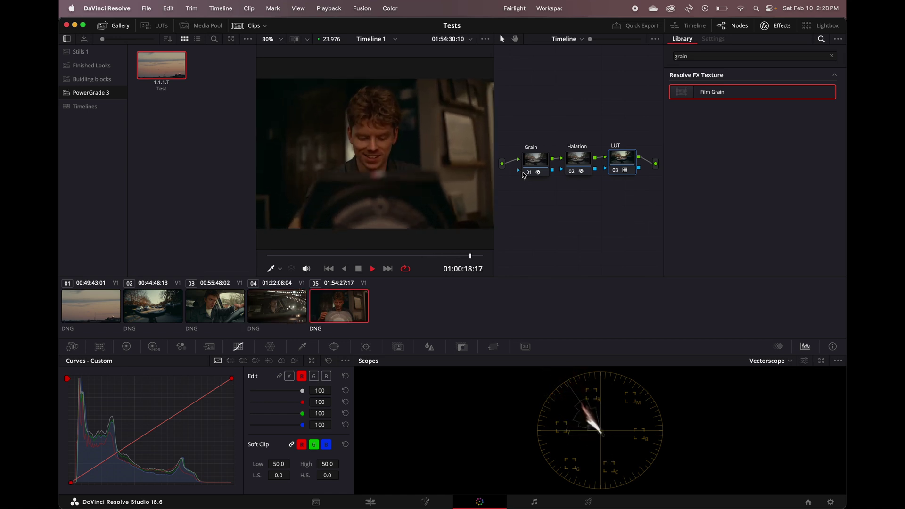